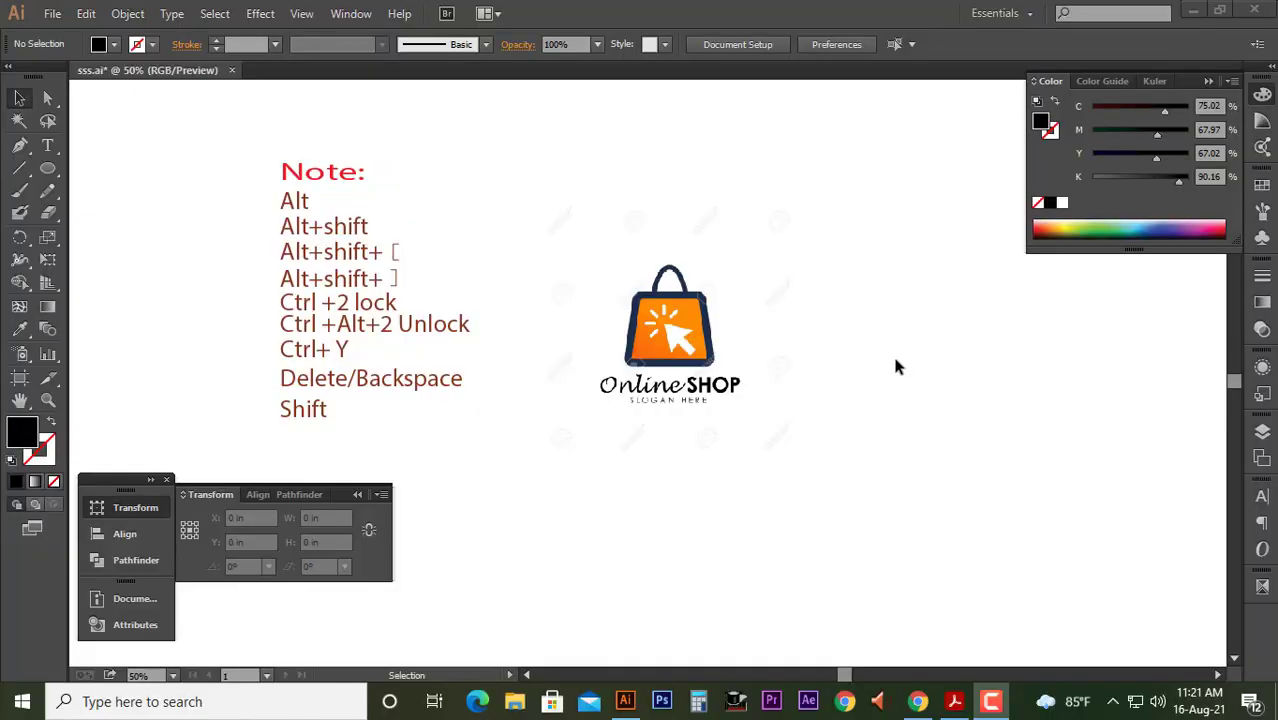
Enlarge the placed shopping-bag logo image by dragging its corner handle, then deselect it
{"action": "left_click", "coordinate": [892, 352]}
{"action": "left_click", "coordinate": [730, 280]}
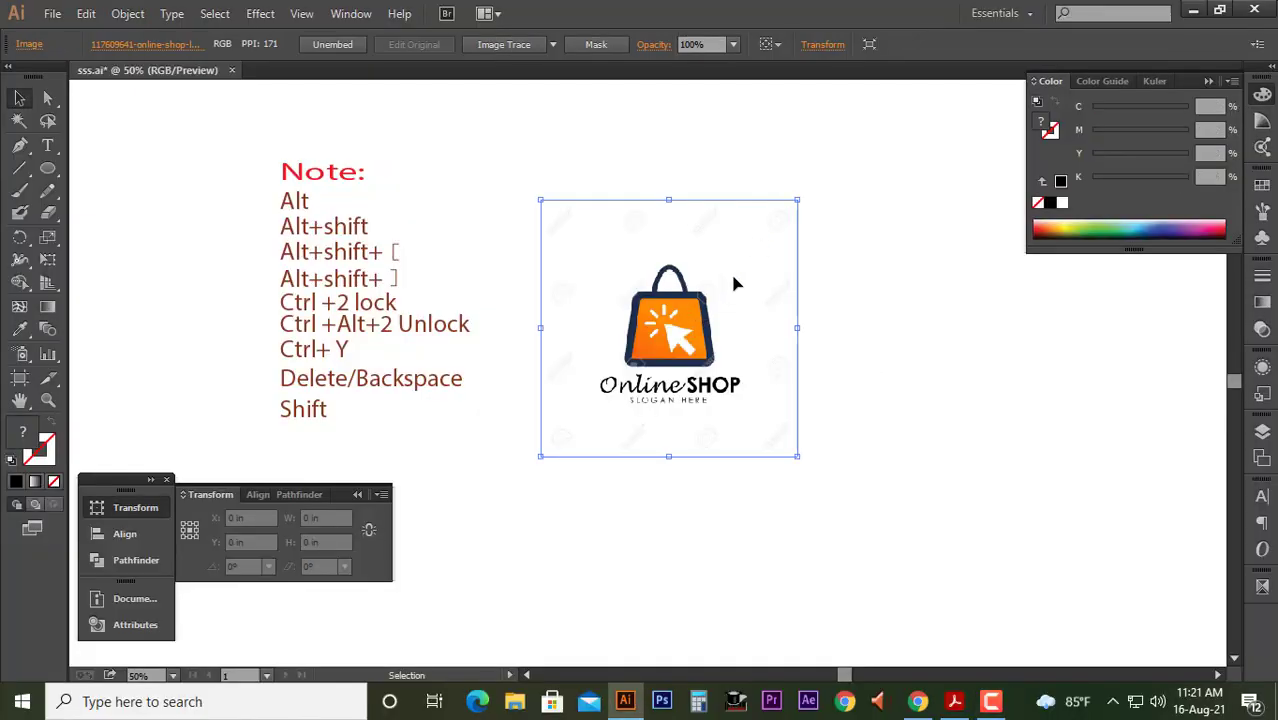
{"action": "left_click_drag", "start_coordinate": [798, 201], "coordinate": [835, 155]}
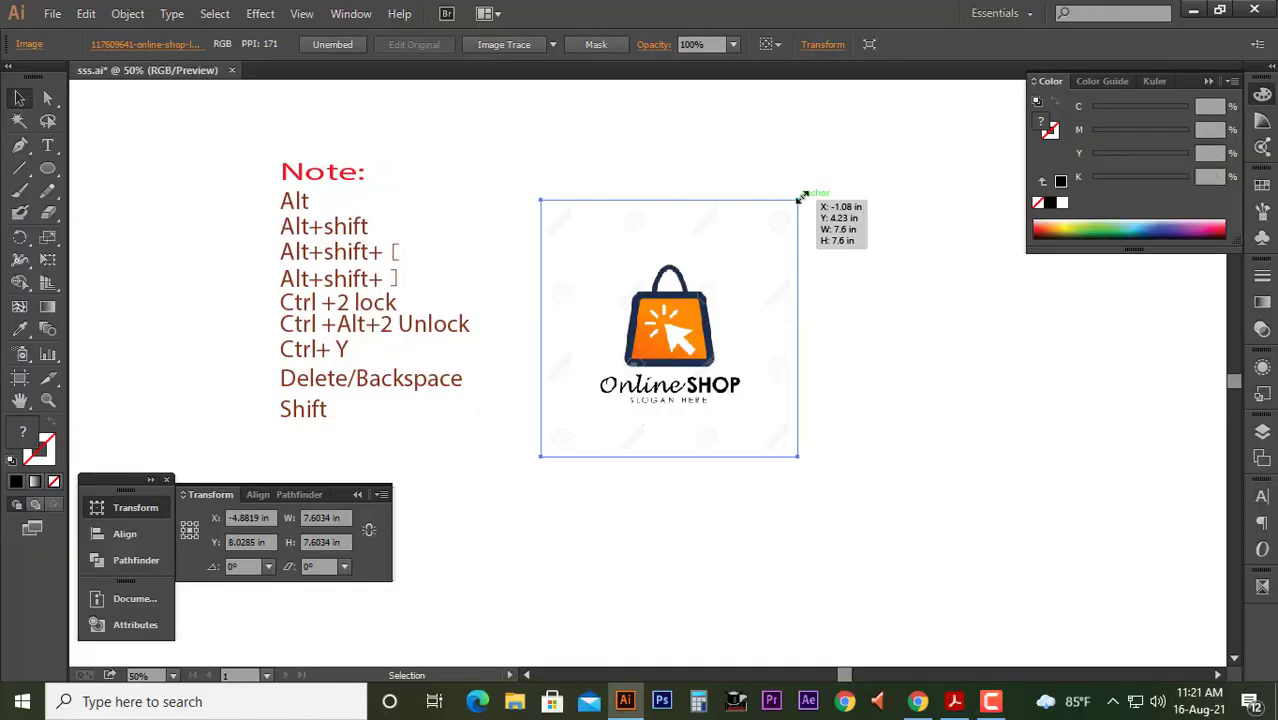
{"action": "left_click", "coordinate": [872, 307]}
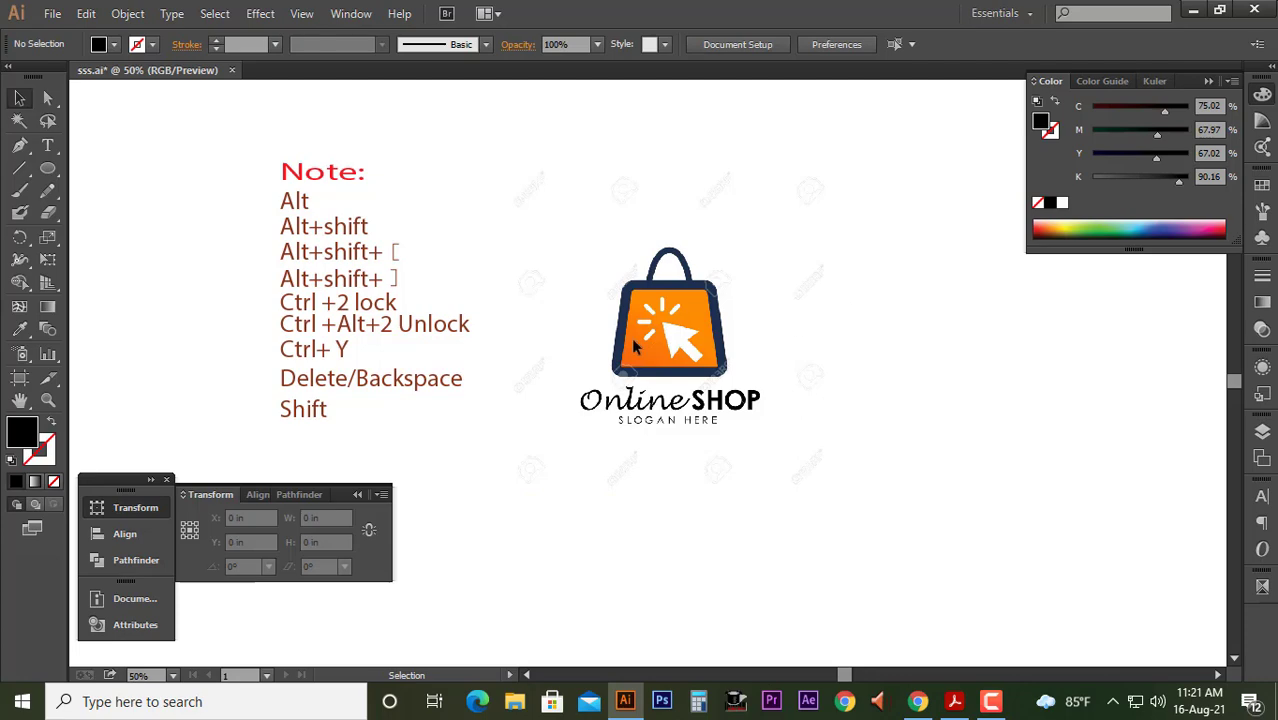
Switch to the Pen tool and zoom in on the logo for tracing
{"action": "left_click", "coordinate": [19, 146]}
{"action": "scroll", "coordinate": [765, 351], "scroll_direction": "up", "scroll_amount": 2}
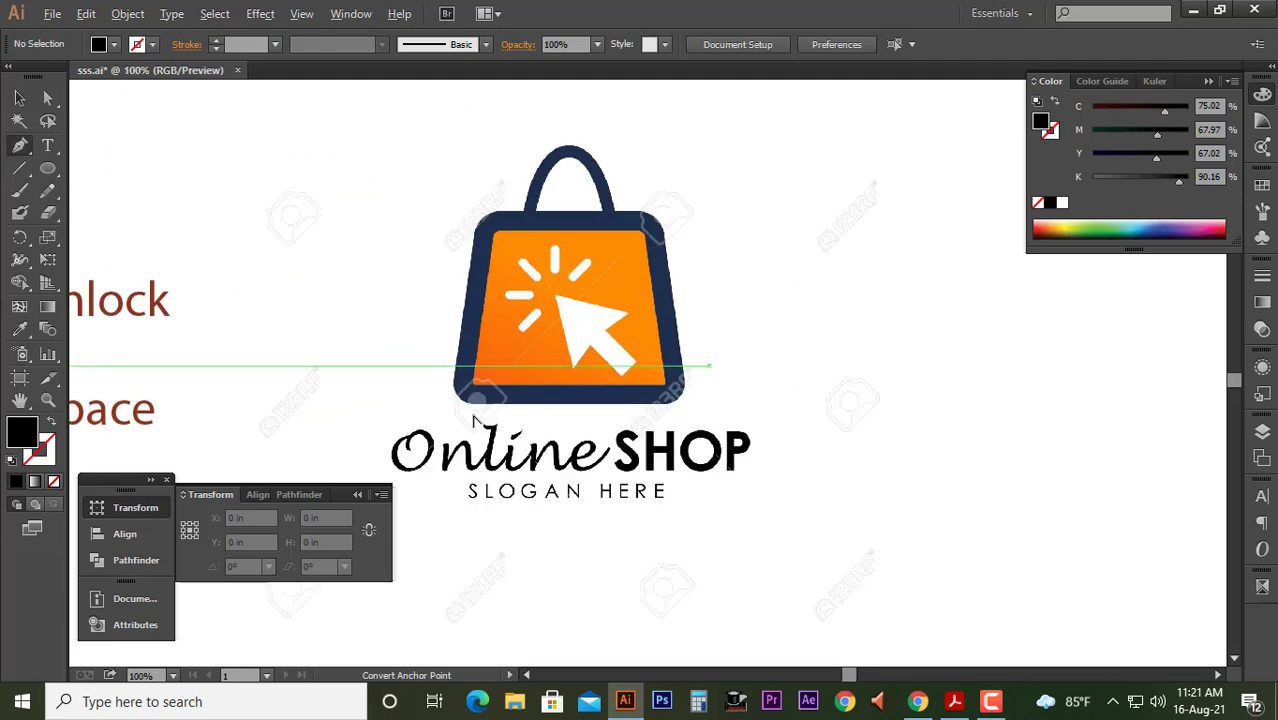
{"action": "scroll", "coordinate": [474, 420], "scroll_direction": "up", "scroll_amount": 1}
{"action": "scroll", "coordinate": [461, 404], "scroll_direction": "down", "scroll_amount": 1}
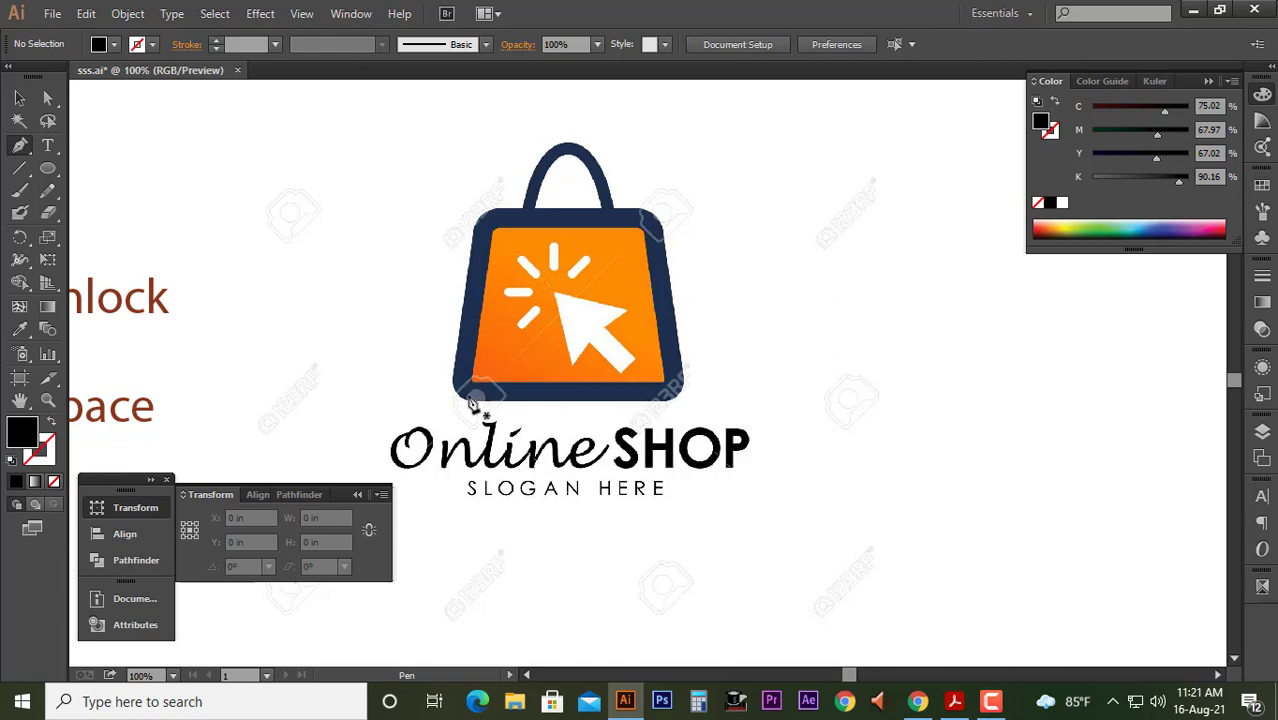
Start a path along the bag's top edge, deleting the misplaced curved attempt
{"action": "left_click", "coordinate": [492, 222]}
{"action": "scroll", "coordinate": [499, 210], "scroll_direction": "up", "scroll_amount": 2}
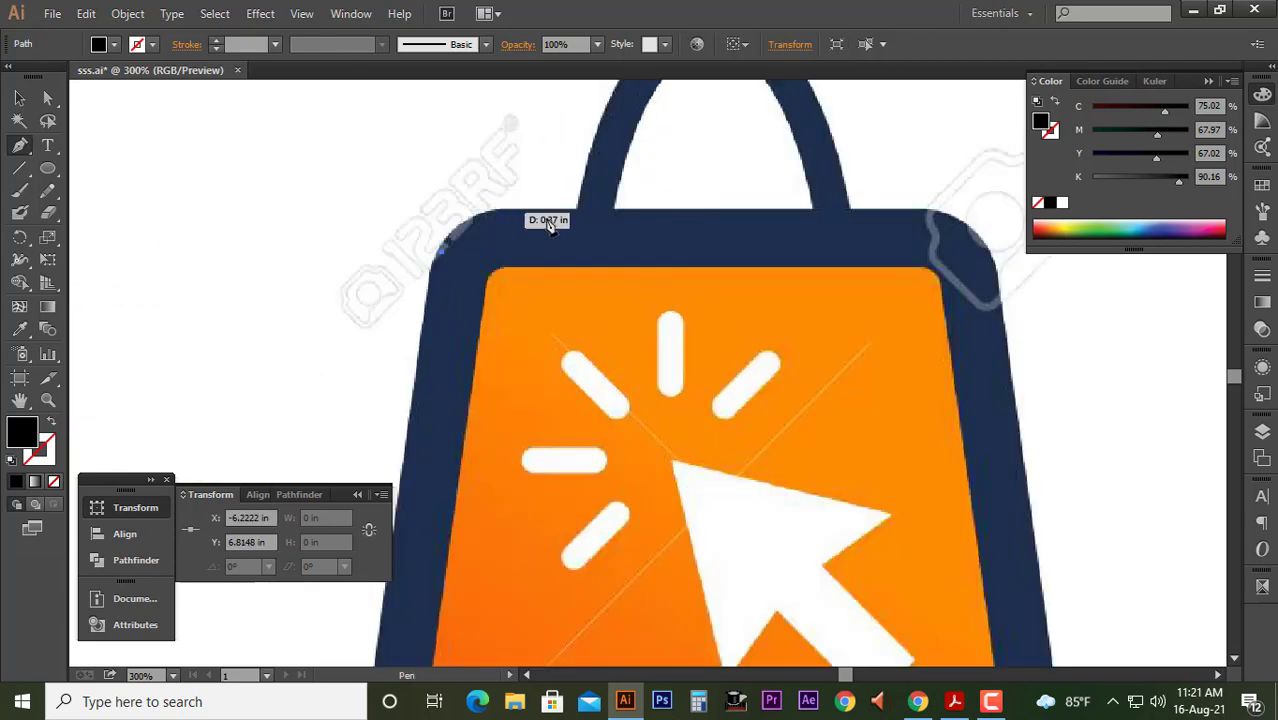
{"action": "left_click_drag", "start_coordinate": [578, 208], "coordinate": [728, 210]}
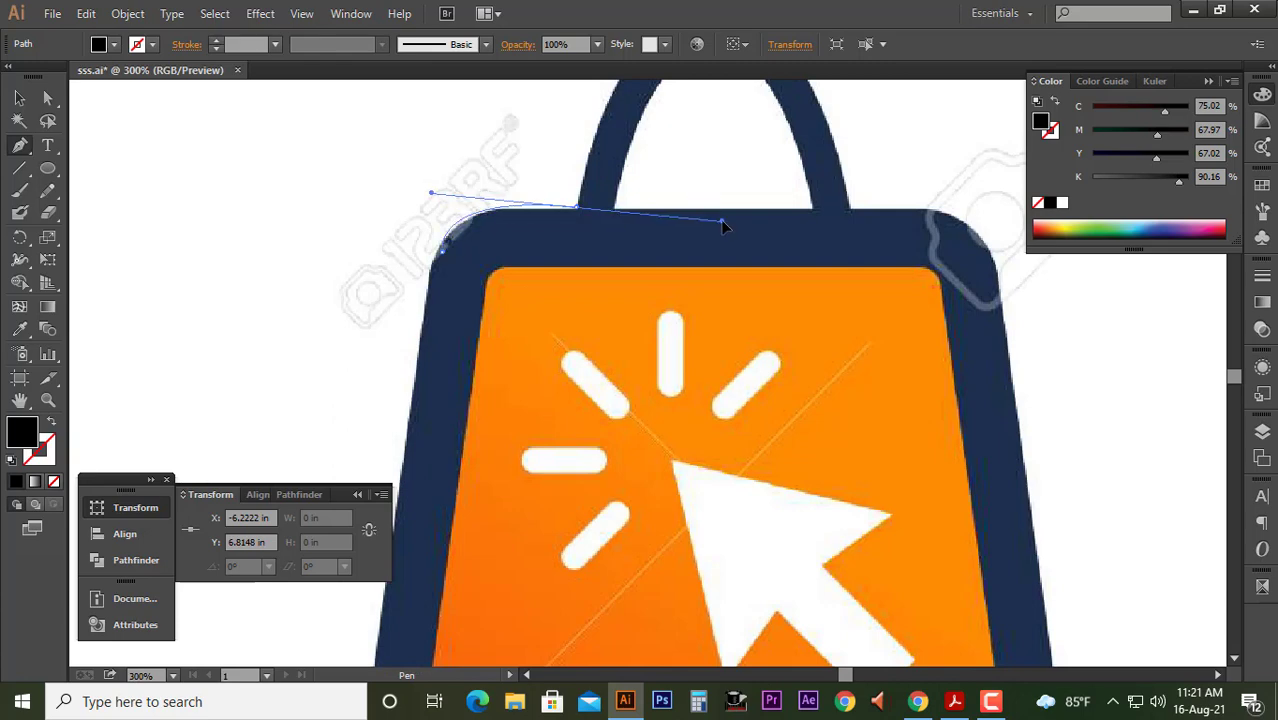
{"action": "left_click", "coordinate": [492, 224]}
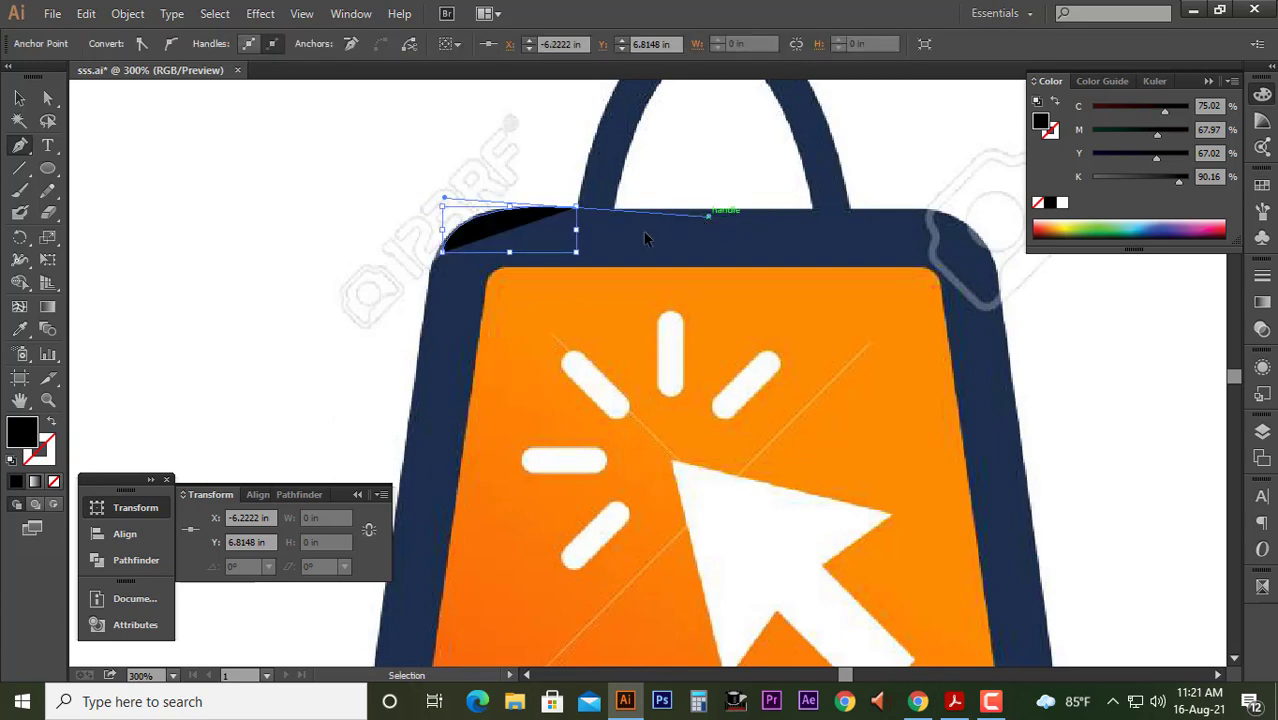
{"action": "key", "text": "Delete"}
Restart the path at the top-left curve and trace up the handle's left side
{"action": "left_click", "coordinate": [489, 213]}
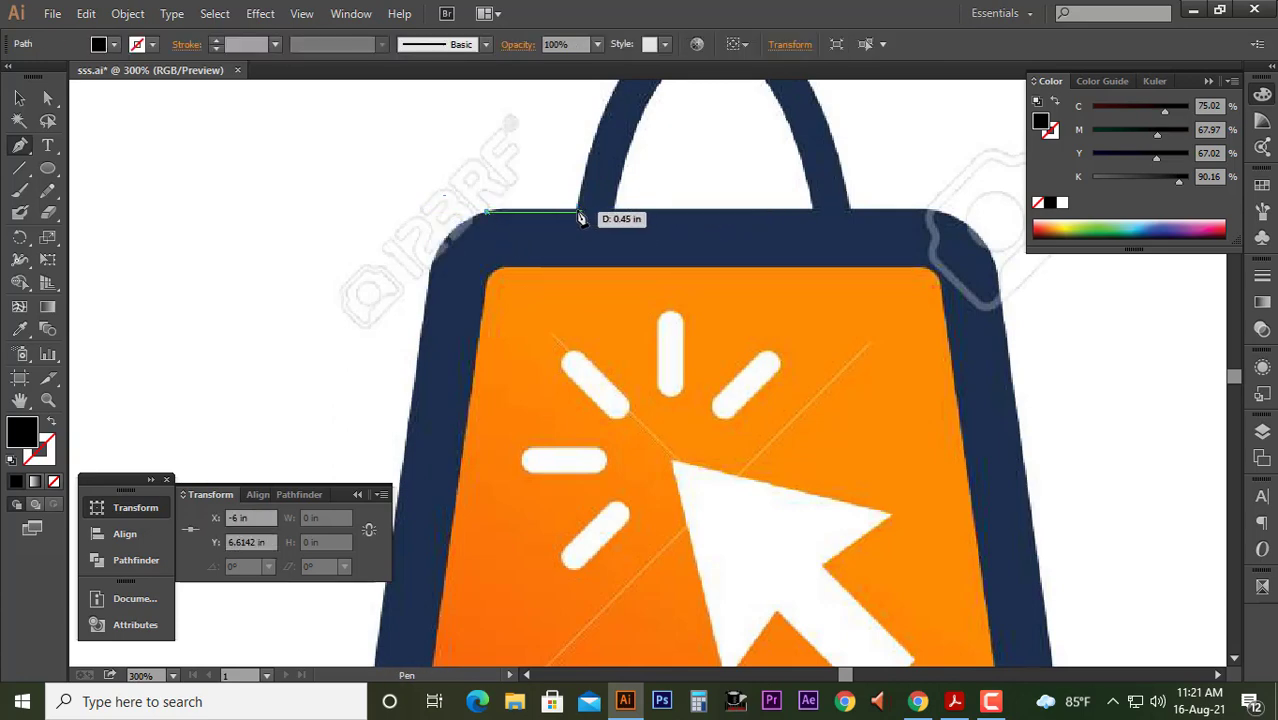
{"action": "left_click", "coordinate": [577, 208]}
{"action": "left_click_drag", "start_coordinate": [613, 231], "coordinate": [513, 386]}
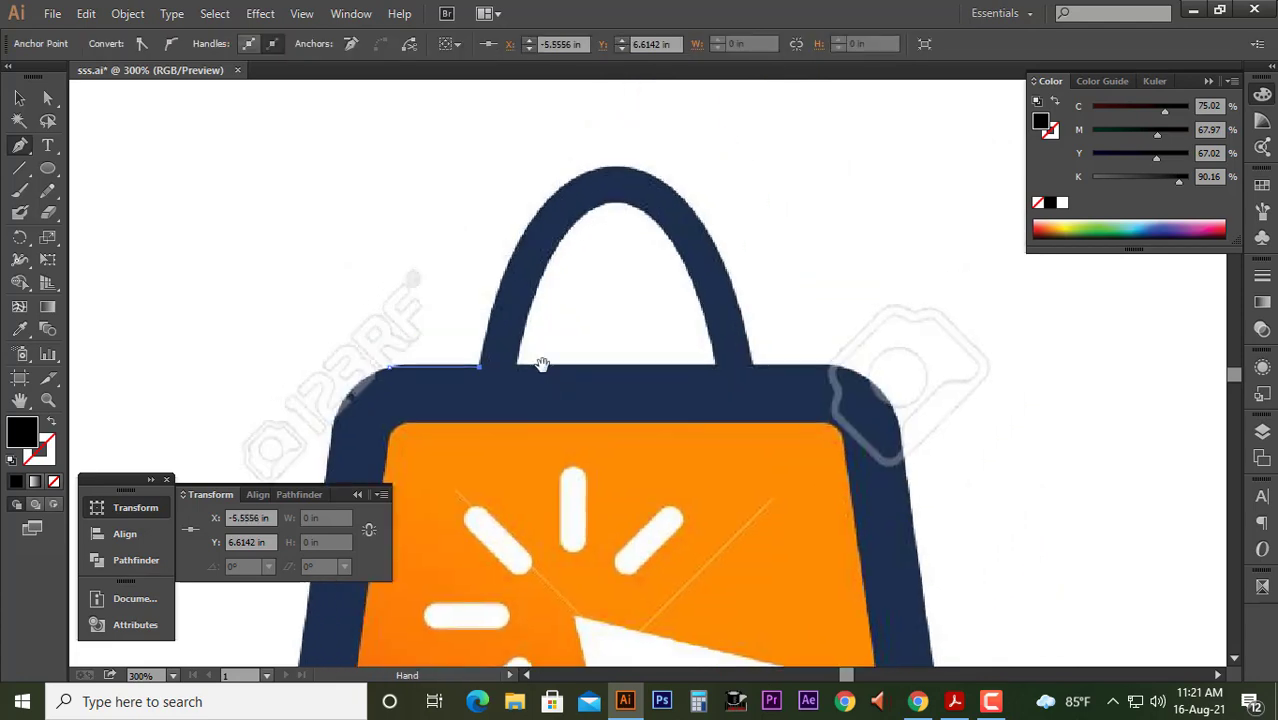
{"action": "left_click", "coordinate": [547, 212]}
{"action": "left_click_drag", "start_coordinate": [547, 212], "coordinate": [586, 177]}
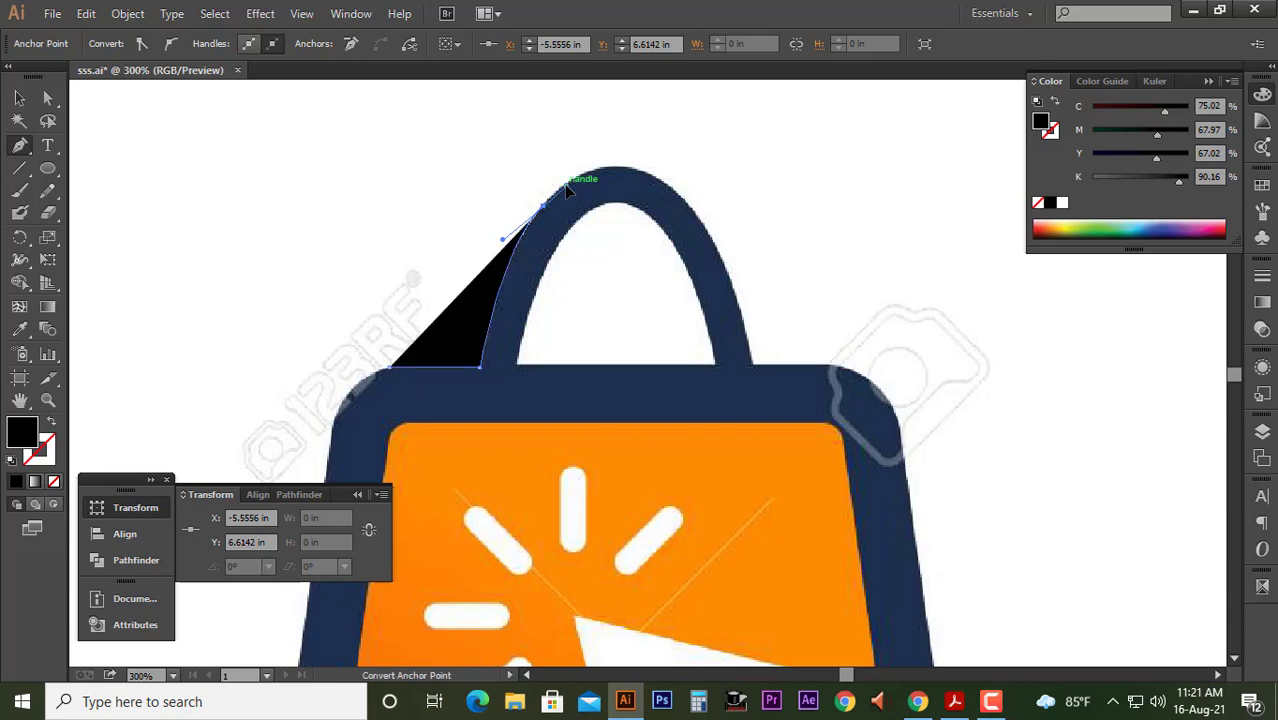
{"action": "key", "text": "ctrl+z"}
Curve the path over the handle's top and down its right side to the bag
{"action": "left_click_drag", "start_coordinate": [567, 184], "coordinate": [637, 148]}
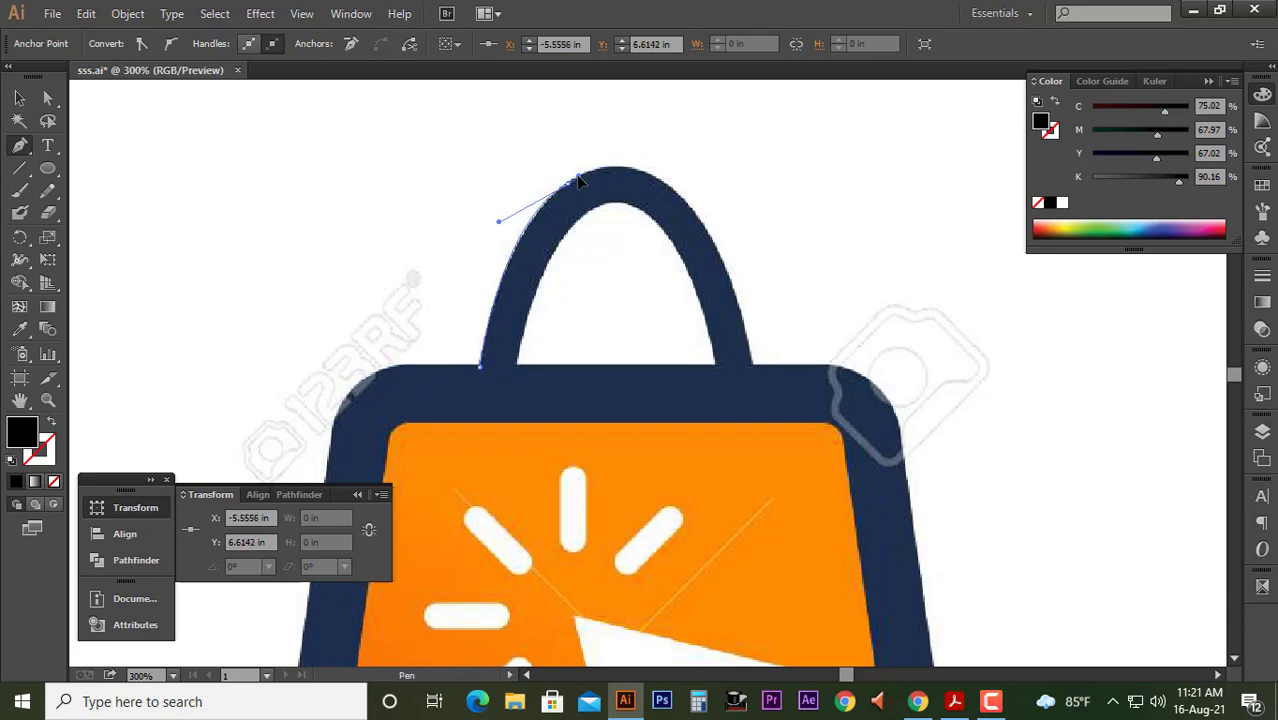
{"action": "mouse_move", "coordinate": [704, 221]}
{"action": "left_mouse_down"}
{"action": "mouse_move", "coordinate": [774, 314]}
{"action": "mouse_move", "coordinate": [723, 260]}
{"action": "left_mouse_up"}
{"action": "left_click", "coordinate": [749, 332]}
{"action": "left_click", "coordinate": [756, 401]}
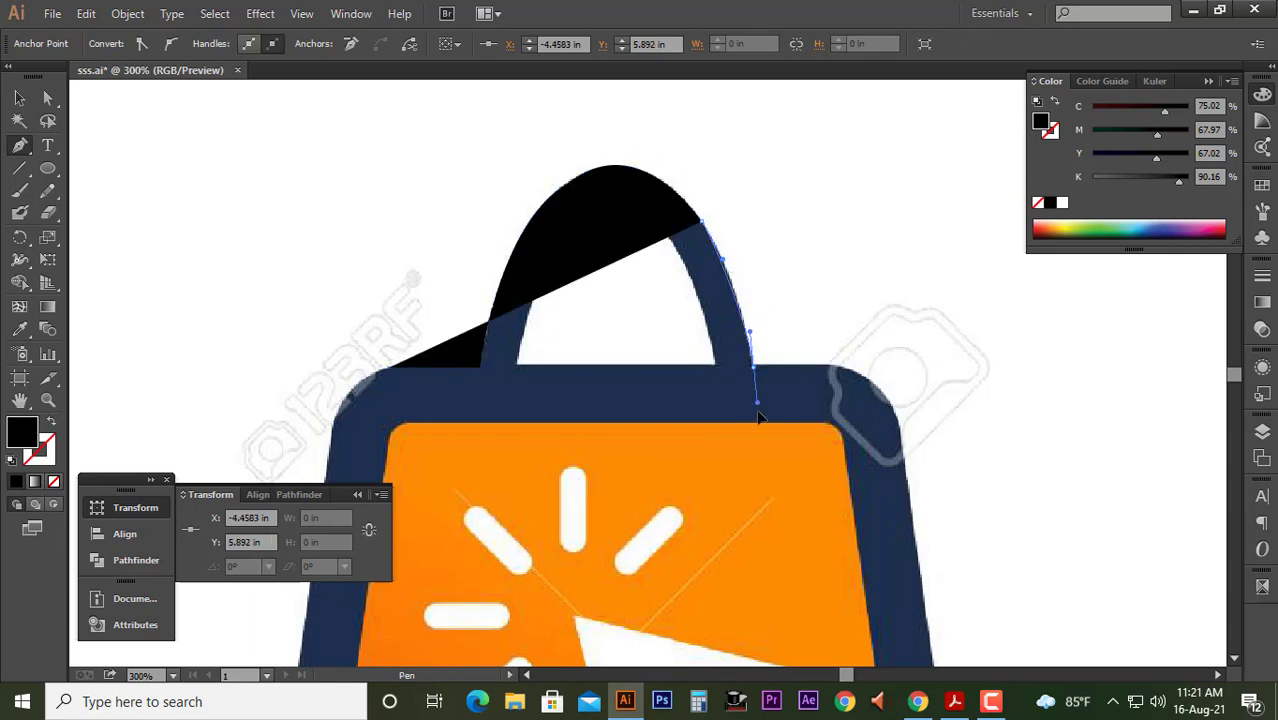
{"action": "left_click", "coordinate": [800, 372]}
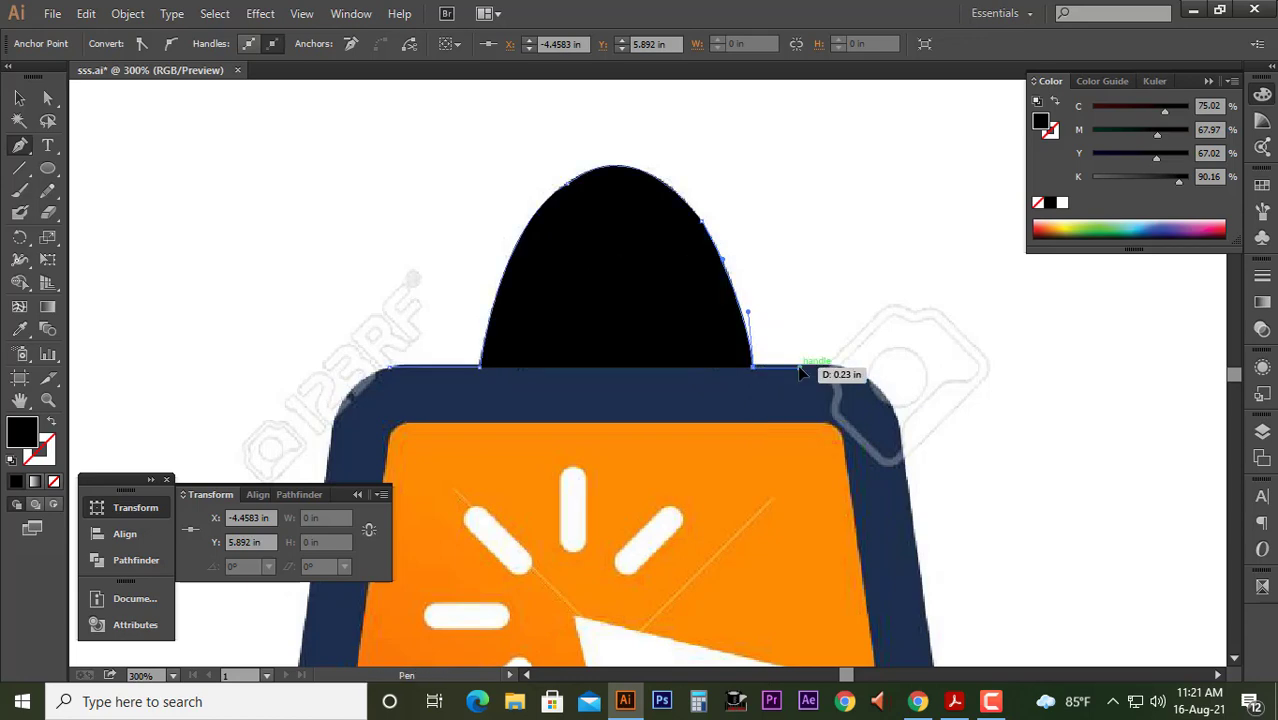
{"action": "left_click_drag", "start_coordinate": [818, 371], "coordinate": [661, 256]}
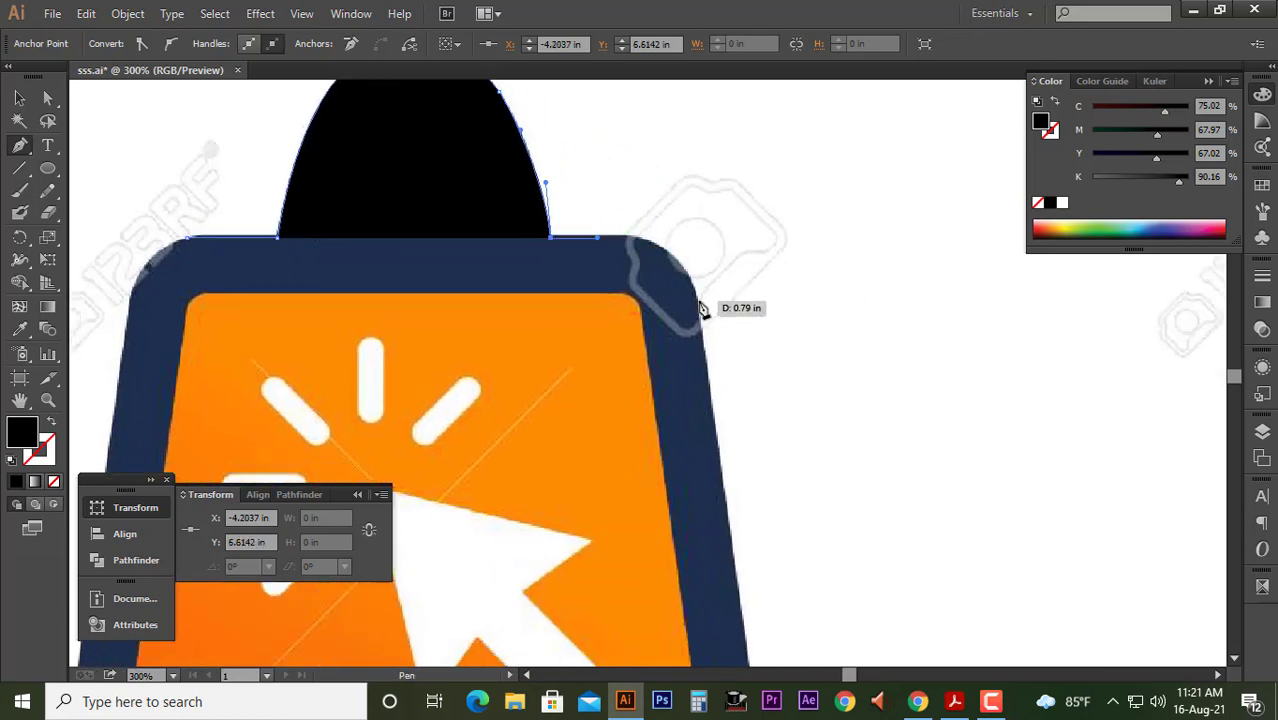
Curve the path around the top-right corner, down the right side and around the bottom-right corner
{"action": "left_click_drag", "start_coordinate": [700, 311], "coordinate": [720, 410]}
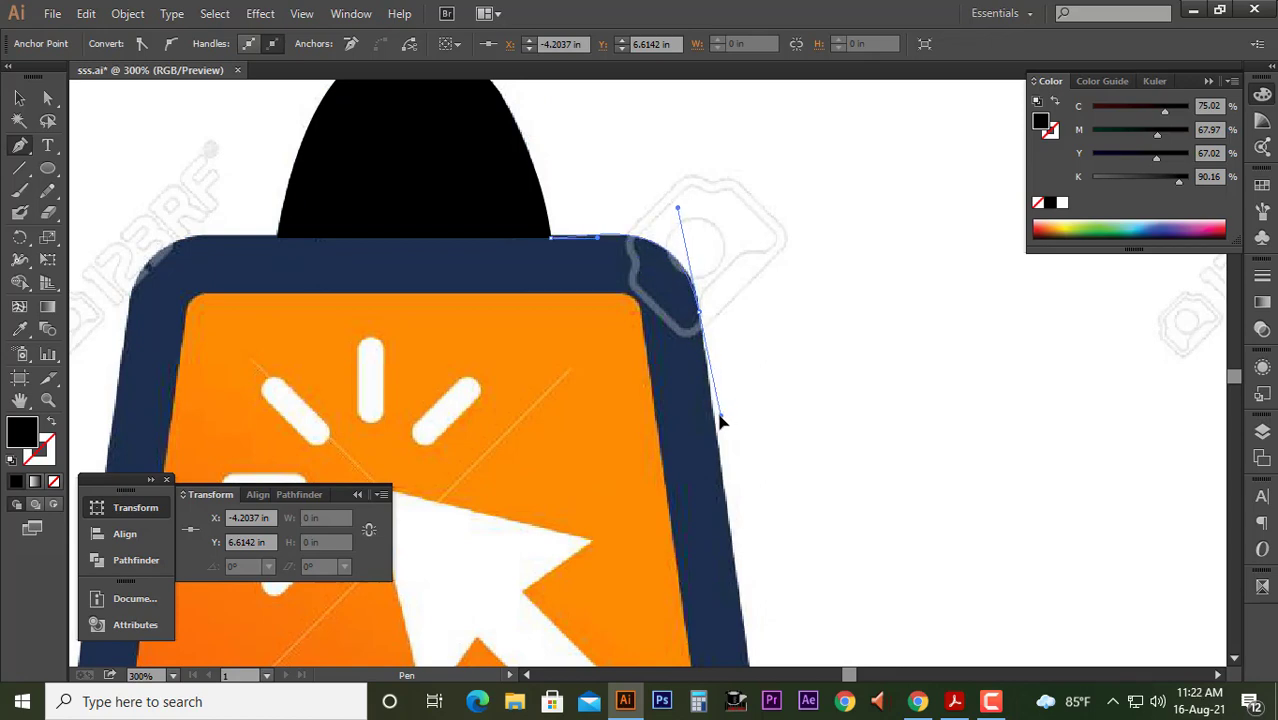
{"action": "left_click_drag", "start_coordinate": [724, 421], "coordinate": [719, 421]}
{"action": "scroll", "coordinate": [719, 421], "scroll_direction": "down", "scroll_amount": 1}
{"action": "scroll", "coordinate": [714, 420], "scroll_direction": "down", "scroll_amount": 1}
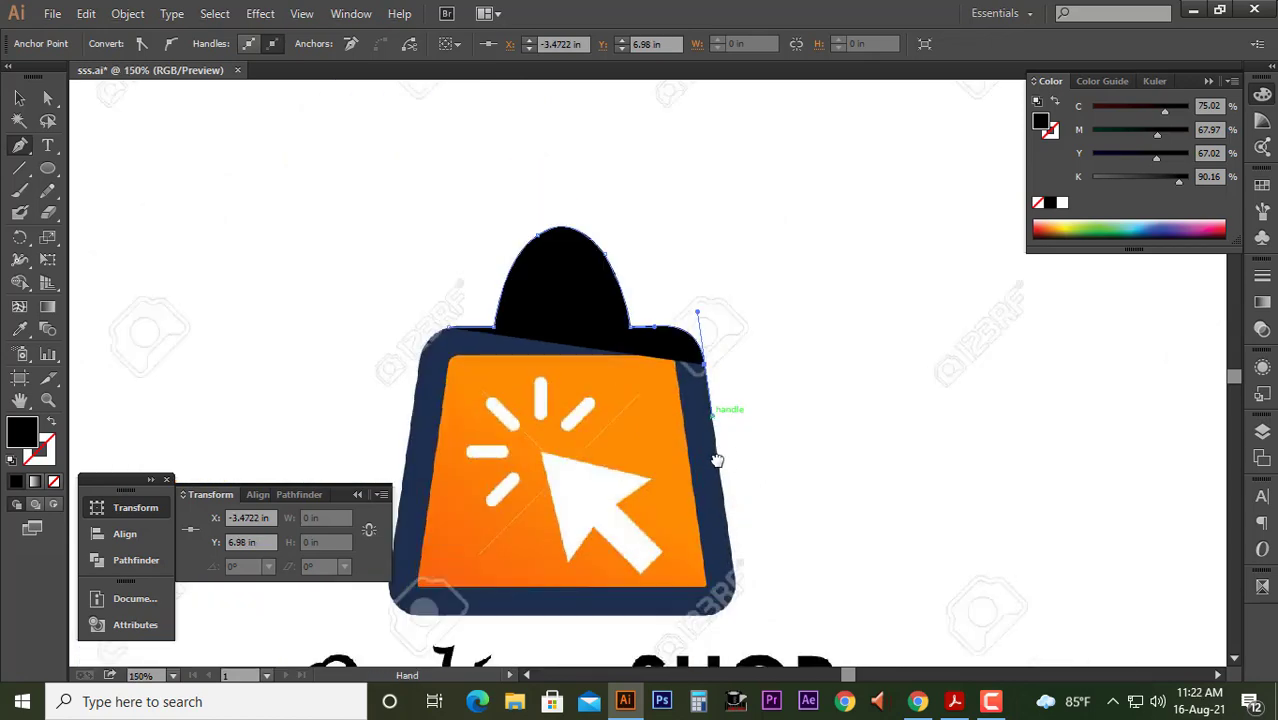
{"action": "scroll", "coordinate": [747, 408], "scroll_direction": "down", "scroll_amount": 2}
{"action": "scroll", "coordinate": [747, 416], "scroll_direction": "up", "scroll_amount": 2}
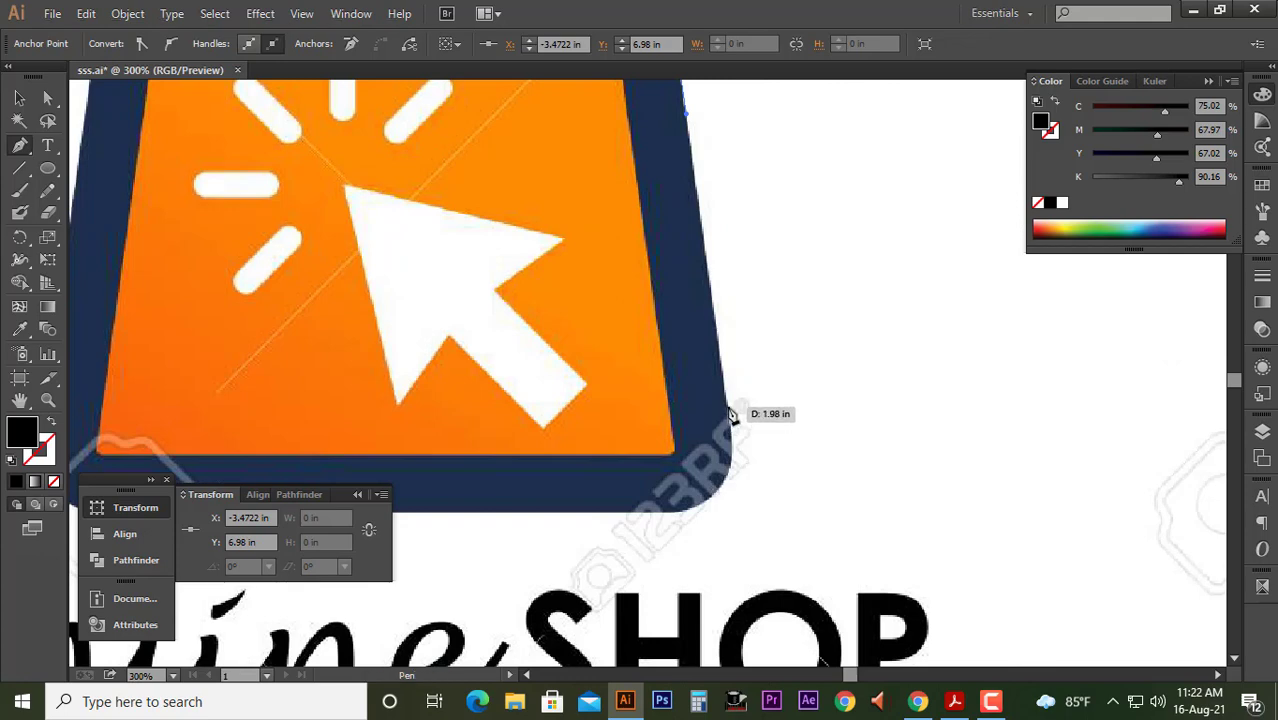
{"action": "left_click", "coordinate": [728, 407]}
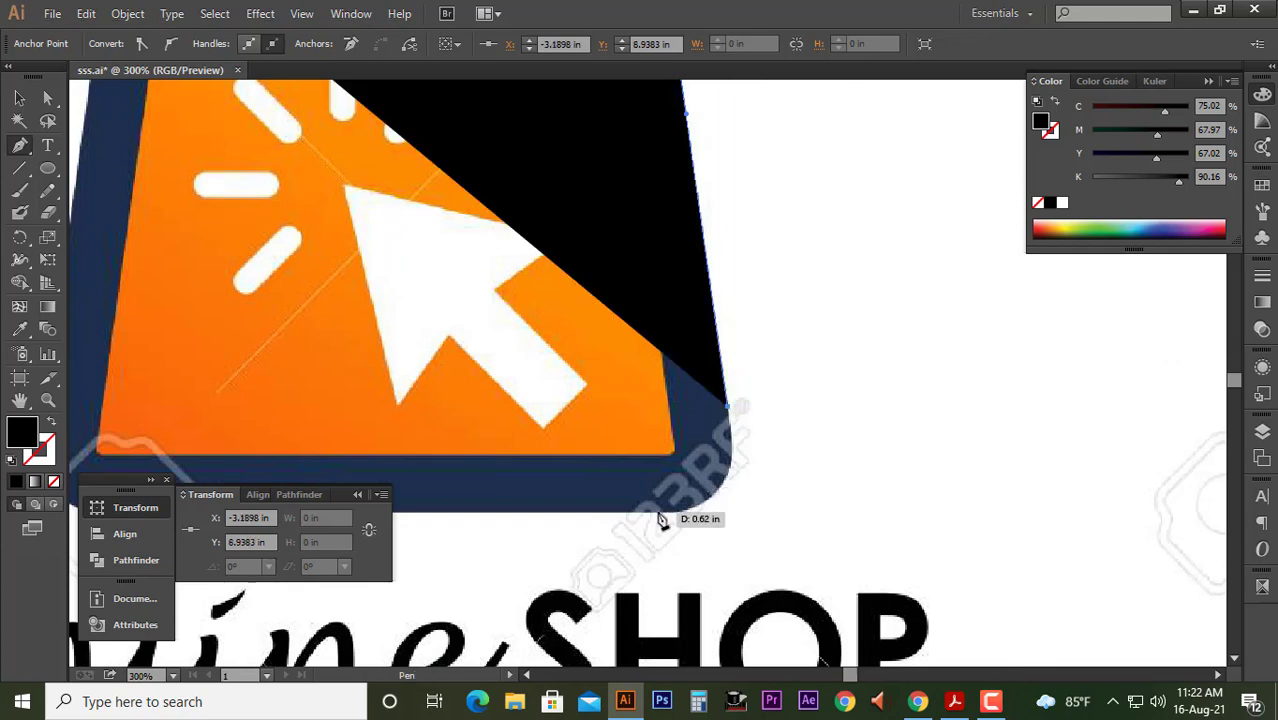
{"action": "left_click_drag", "start_coordinate": [655, 512], "coordinate": [556, 515]}
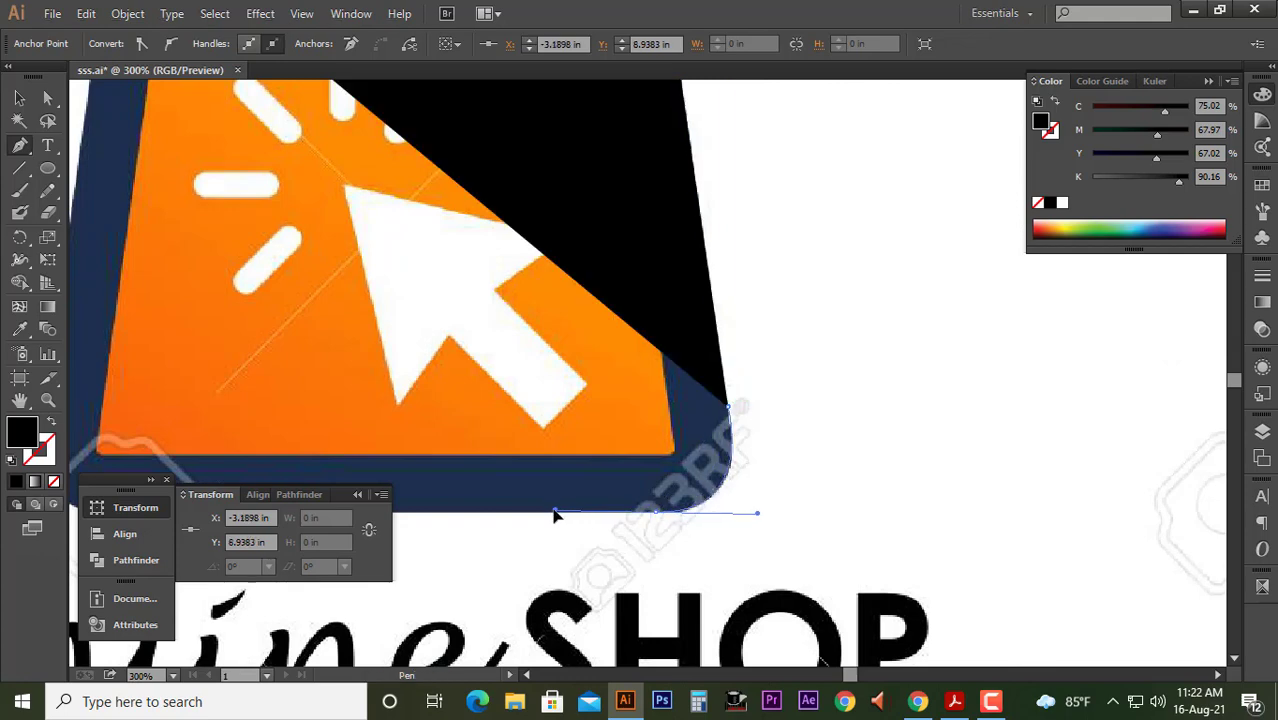
Try anchors up the bag's left edge, then delete them and return to the Pen tool
{"action": "scroll", "coordinate": [742, 471], "scroll_direction": "down", "scroll_amount": 1}
{"action": "scroll", "coordinate": [673, 397], "scroll_direction": "down", "scroll_amount": 2}
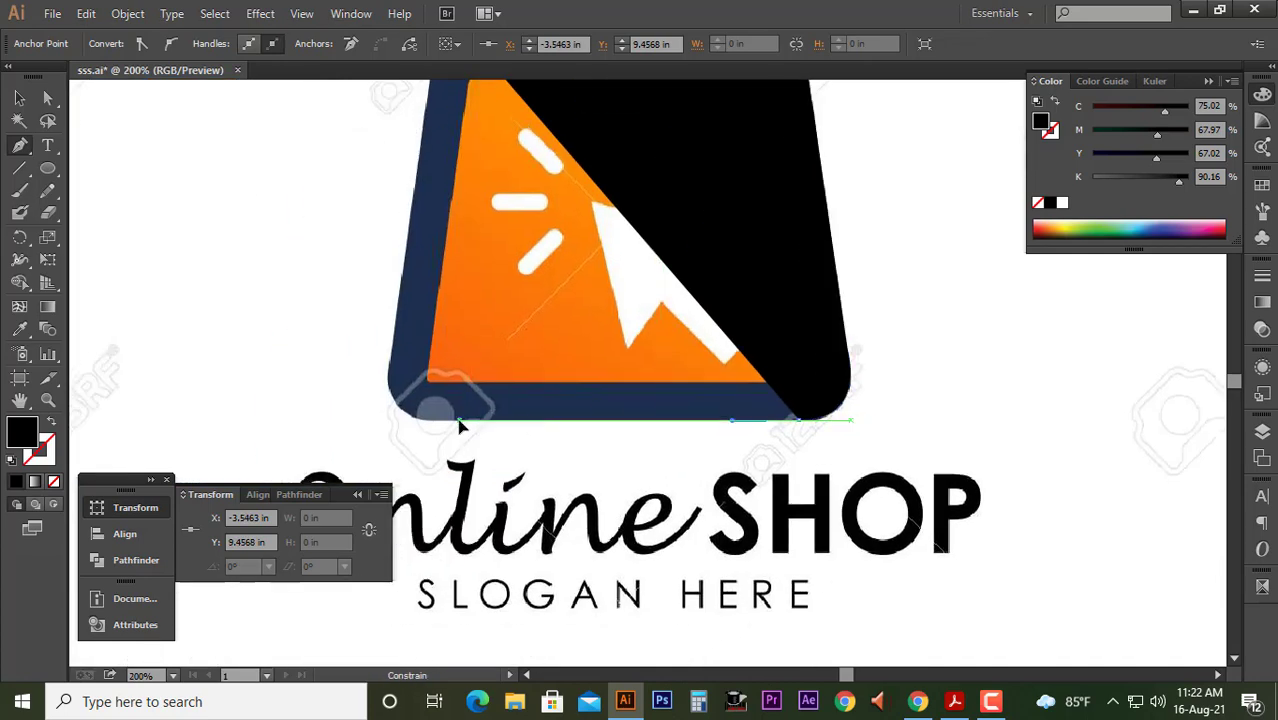
{"action": "left_click", "coordinate": [458, 419]}
{"action": "left_click", "coordinate": [390, 350]}
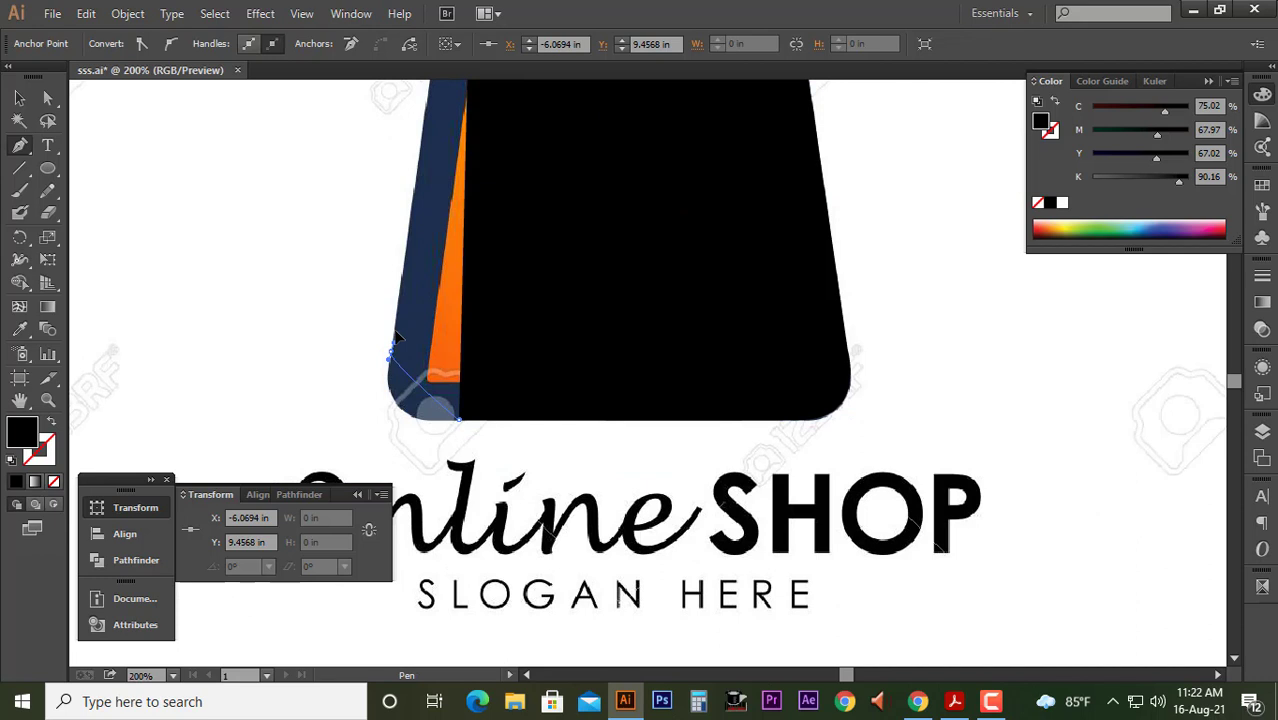
{"action": "left_click_drag", "start_coordinate": [401, 289], "coordinate": [406, 274]}
{"action": "left_click", "coordinate": [408, 268]}
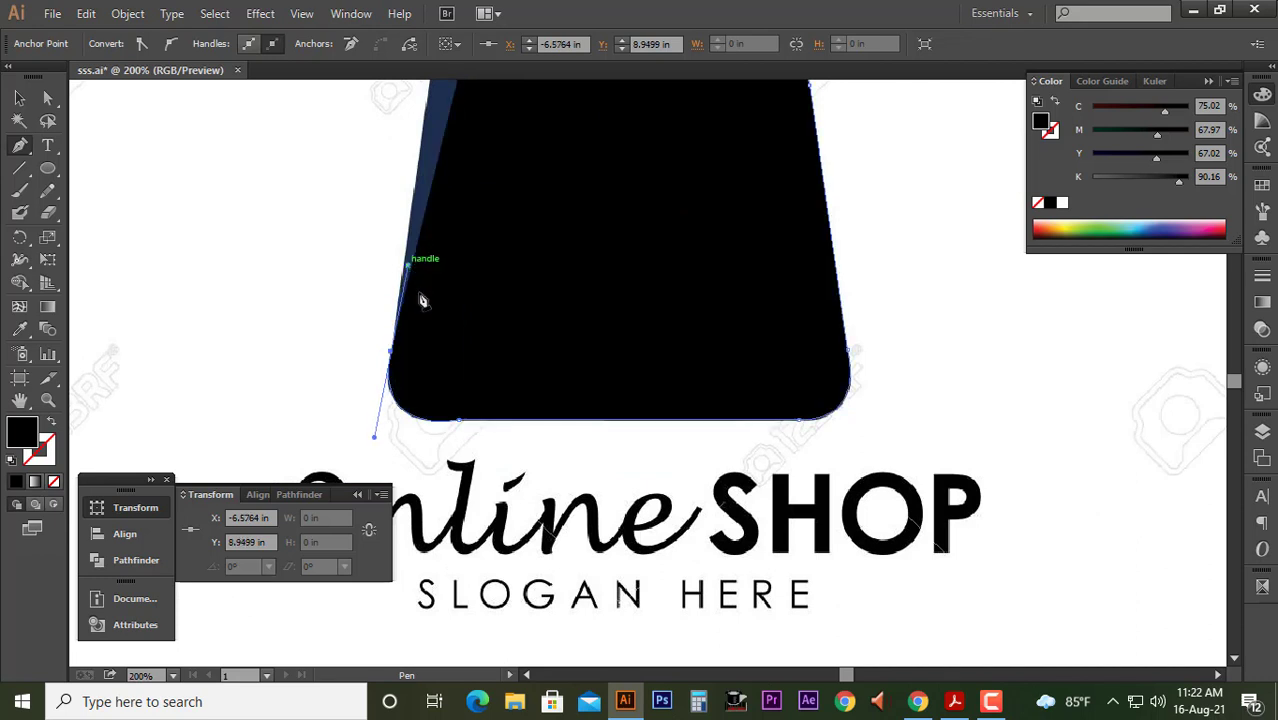
{"action": "key", "text": "a"}
{"action": "left_click_drag", "start_coordinate": [375, 437], "coordinate": [383, 421]}
{"action": "key", "text": "Delete"}
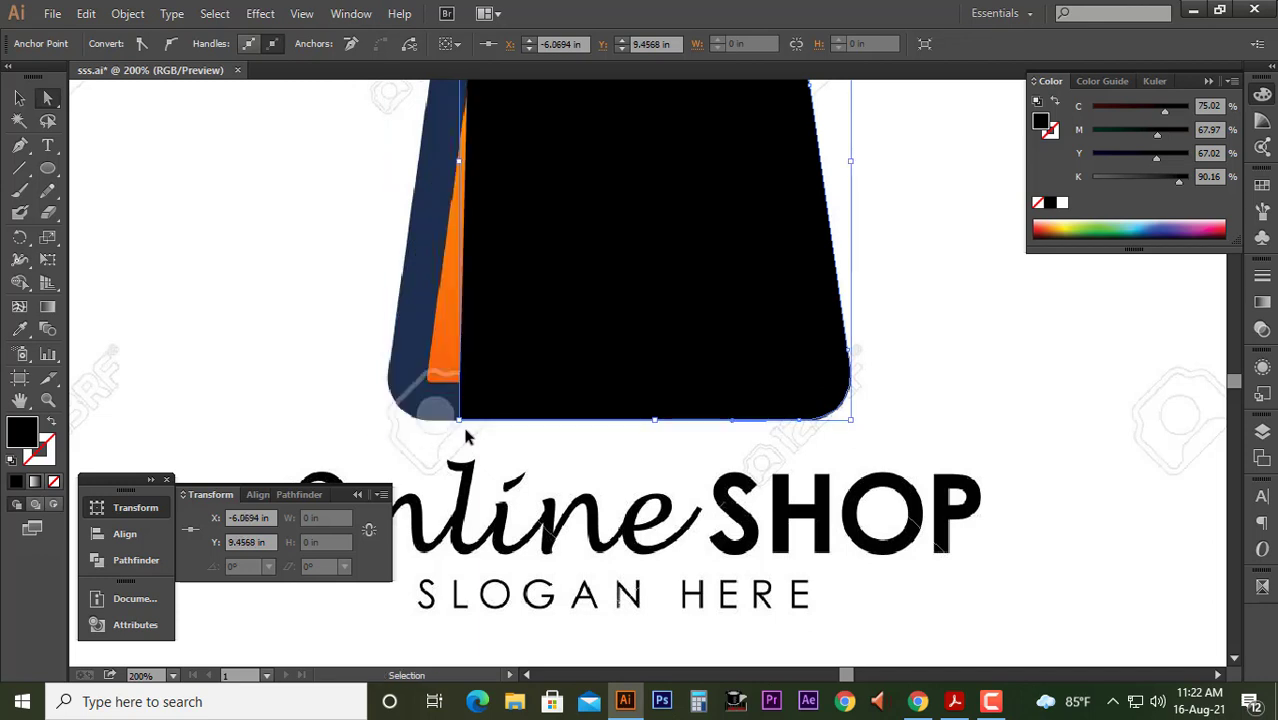
{"action": "key", "text": "a"}
{"action": "left_click", "coordinate": [20, 146]}
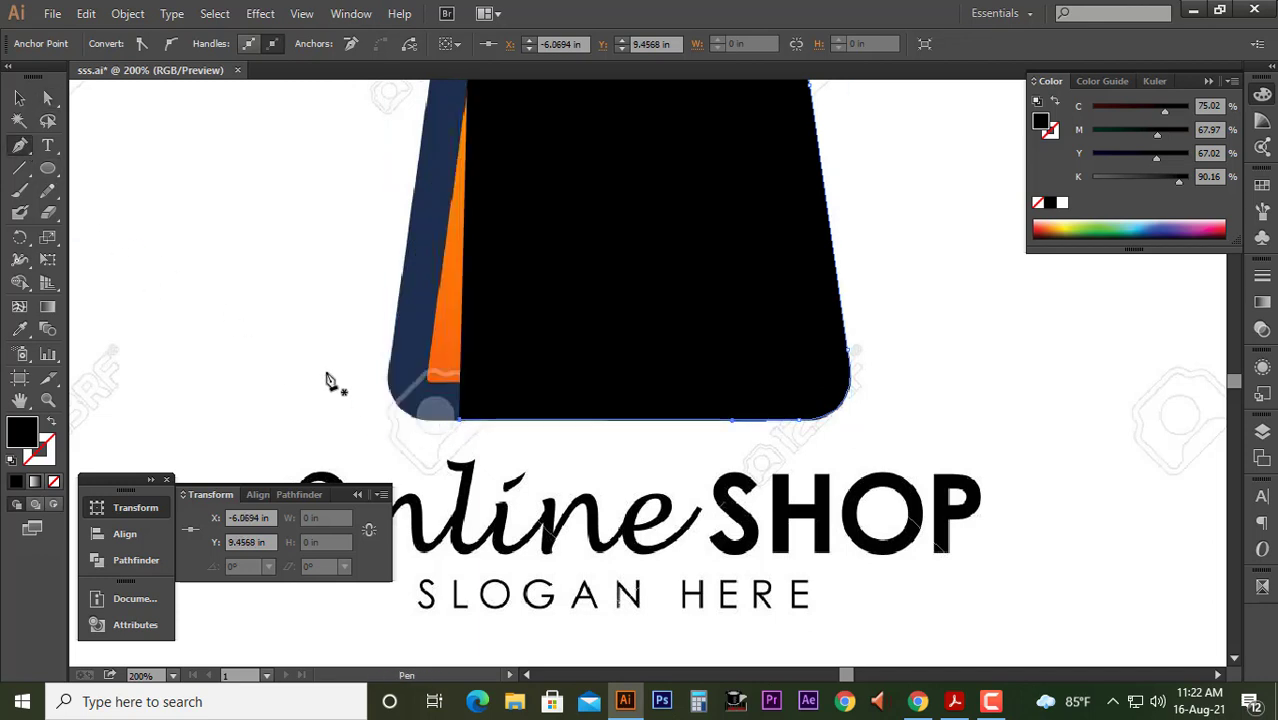
Resume the open path from its bottom-left corner, retrying the left-edge curve
{"action": "left_click", "coordinate": [428, 424]}
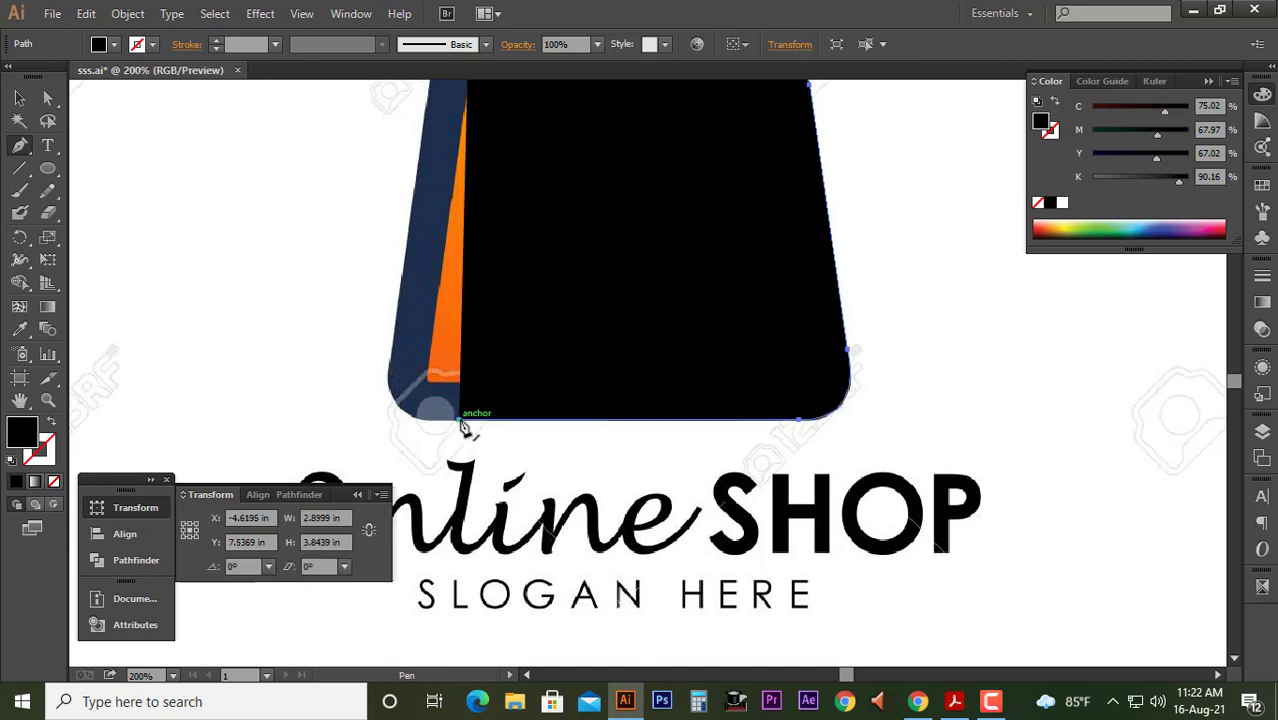
{"action": "left_click", "coordinate": [459, 422]}
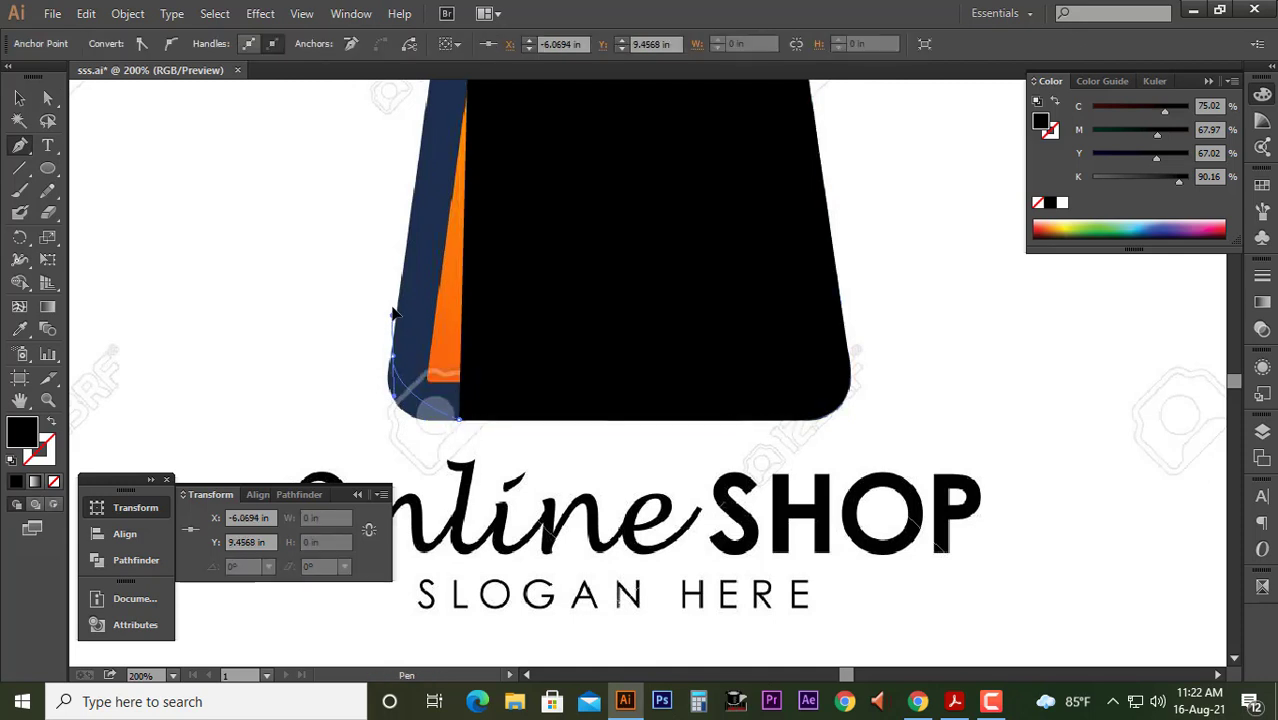
{"action": "left_click_drag", "start_coordinate": [394, 358], "coordinate": [410, 285]}
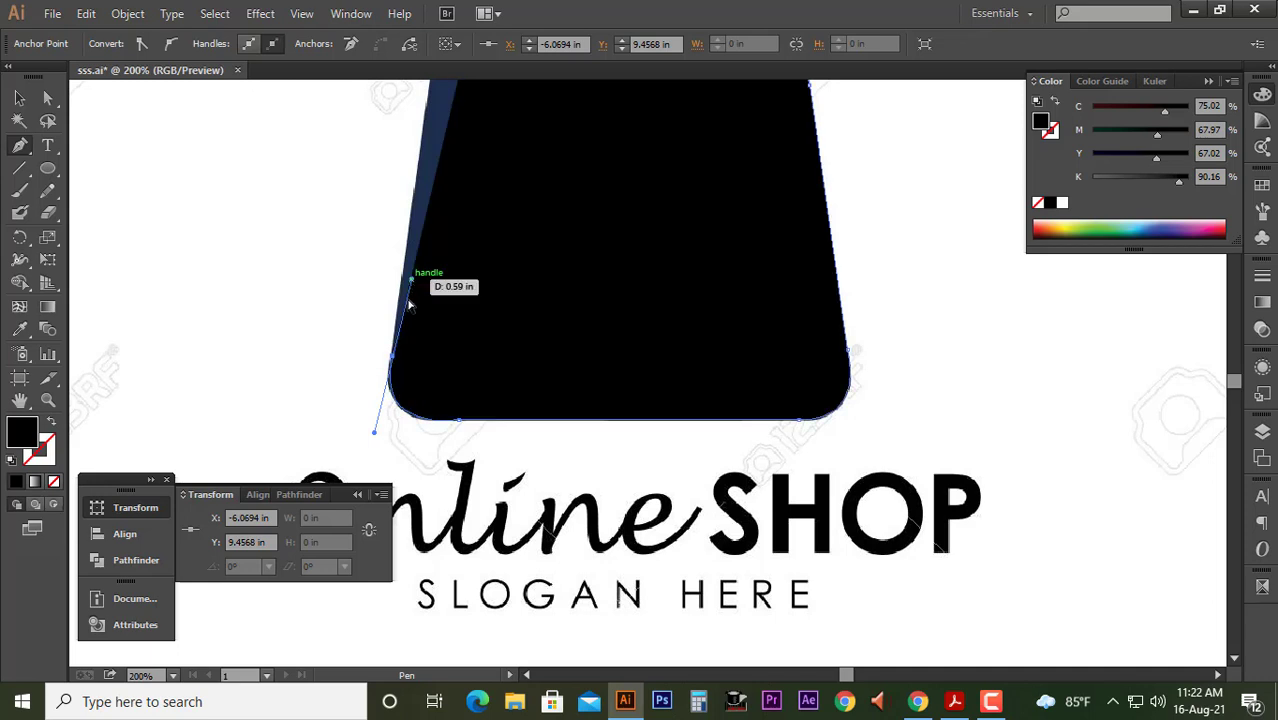
{"action": "key", "text": "ctrl+z"}
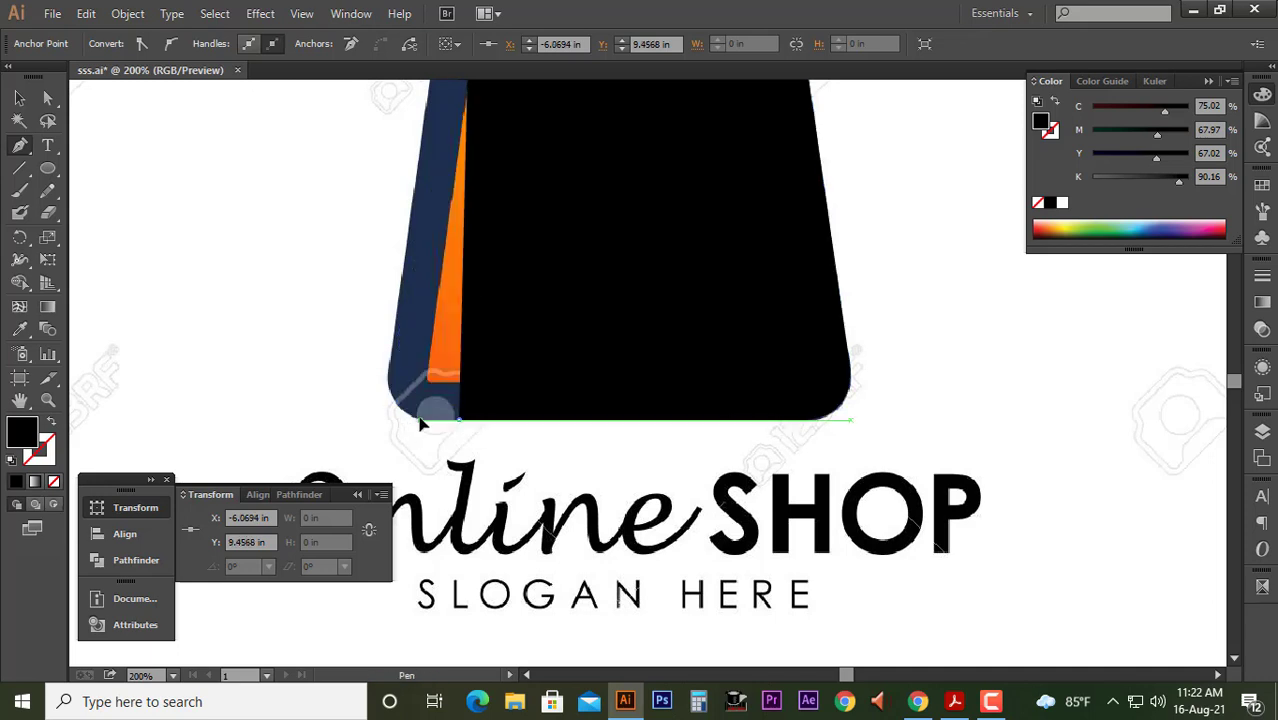
{"action": "left_click", "coordinate": [421, 423]}
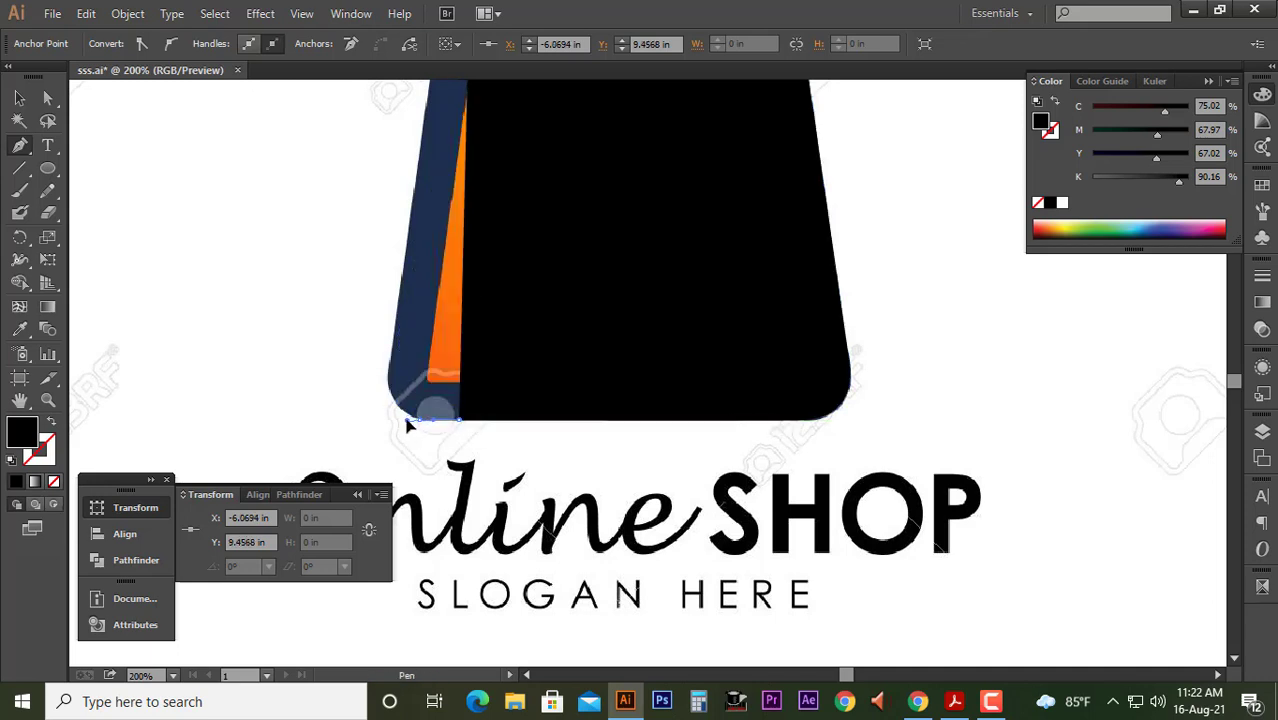
Extend the outline left along the bag's bottom and around its lower-left corner
{"action": "scroll", "coordinate": [414, 418], "scroll_direction": "up", "scroll_amount": 3}
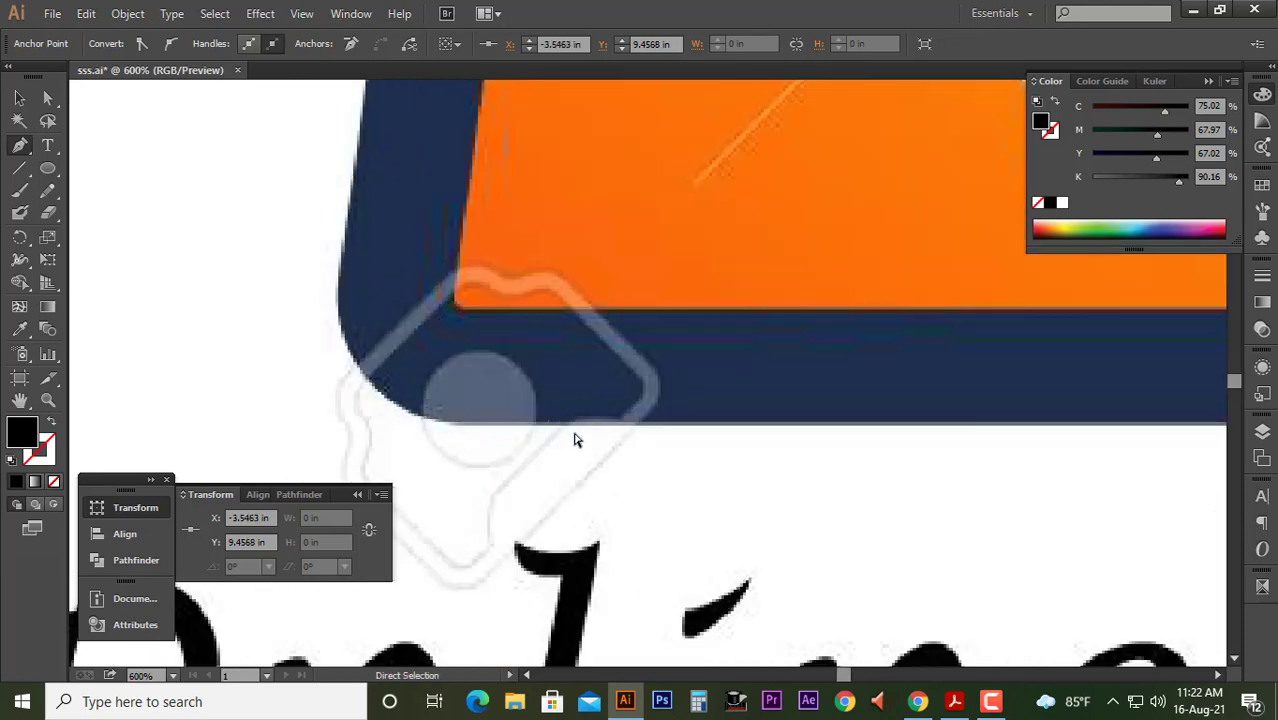
{"action": "left_click", "coordinate": [572, 425]}
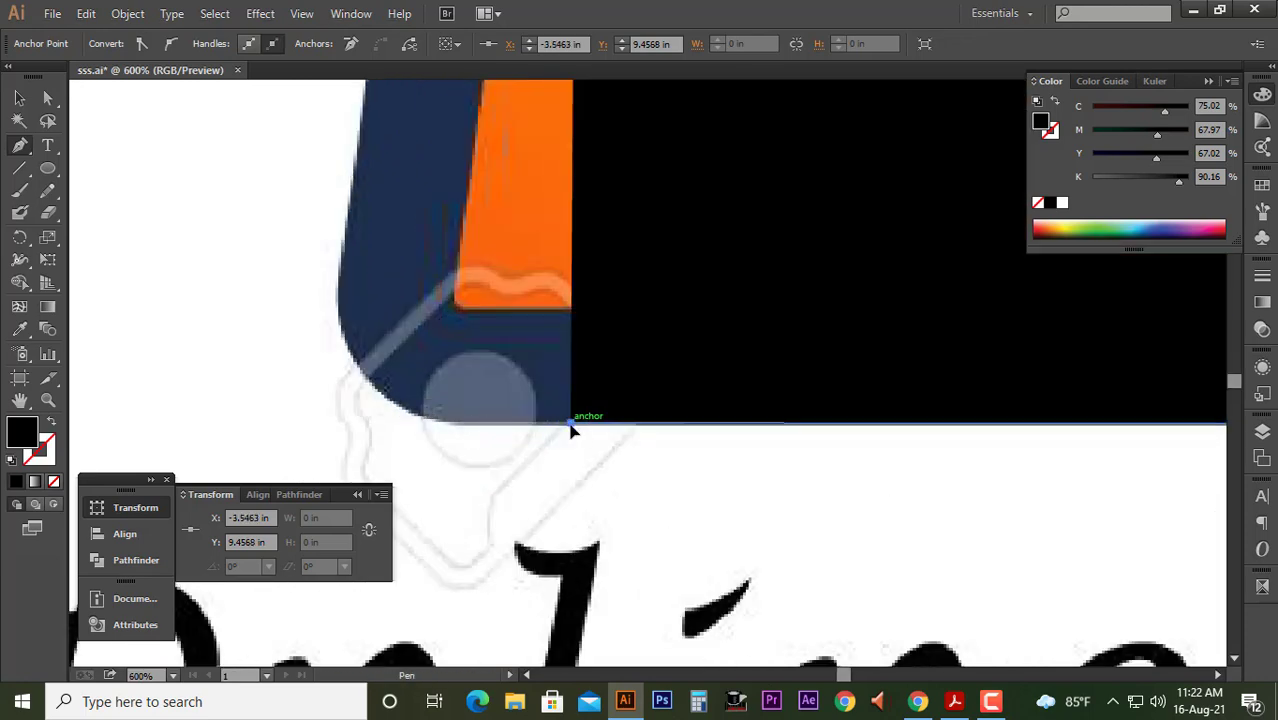
{"action": "left_click", "coordinate": [456, 424]}
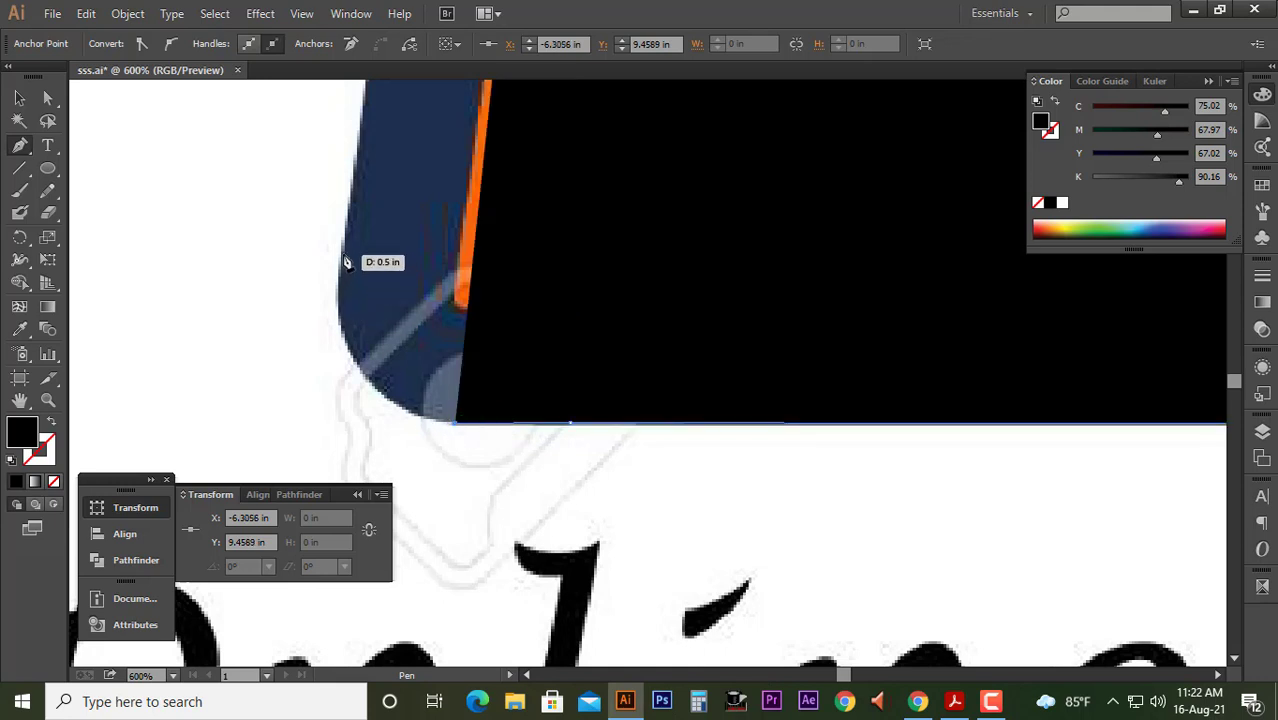
{"action": "left_click_drag", "start_coordinate": [343, 254], "coordinate": [313, 392]}
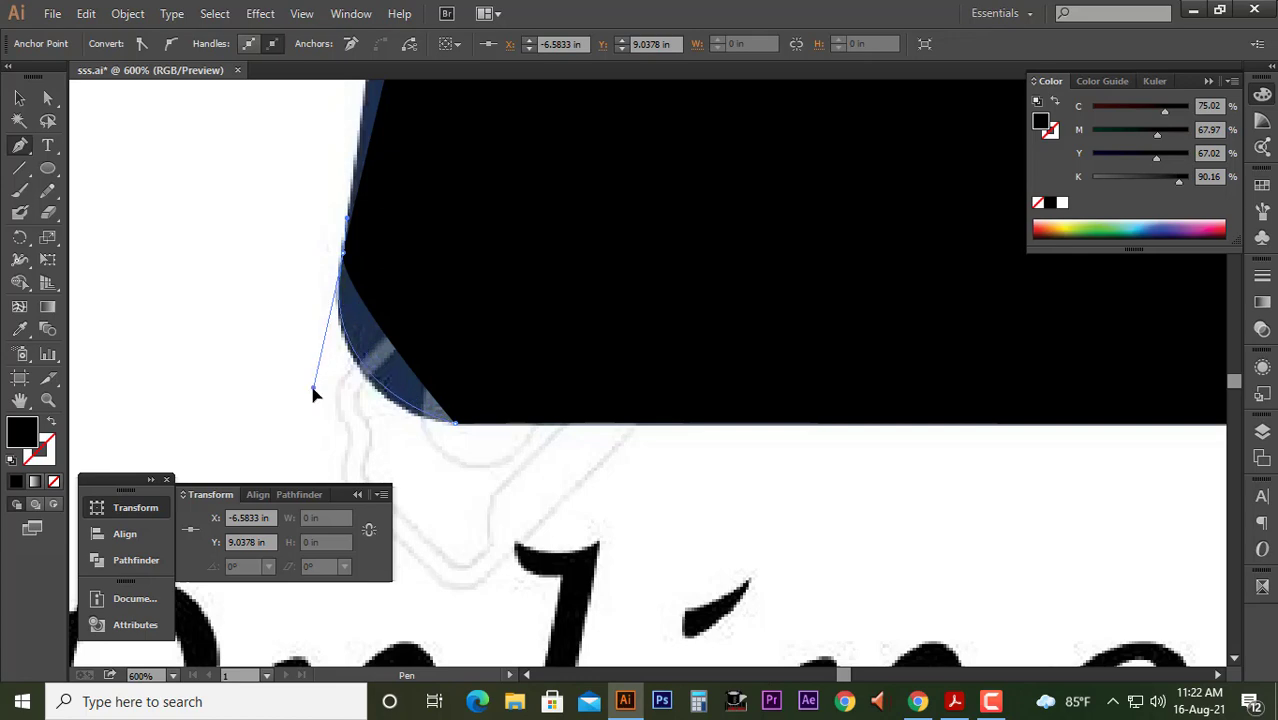
{"action": "scroll", "coordinate": [427, 391], "scroll_direction": "down", "scroll_amount": 4}
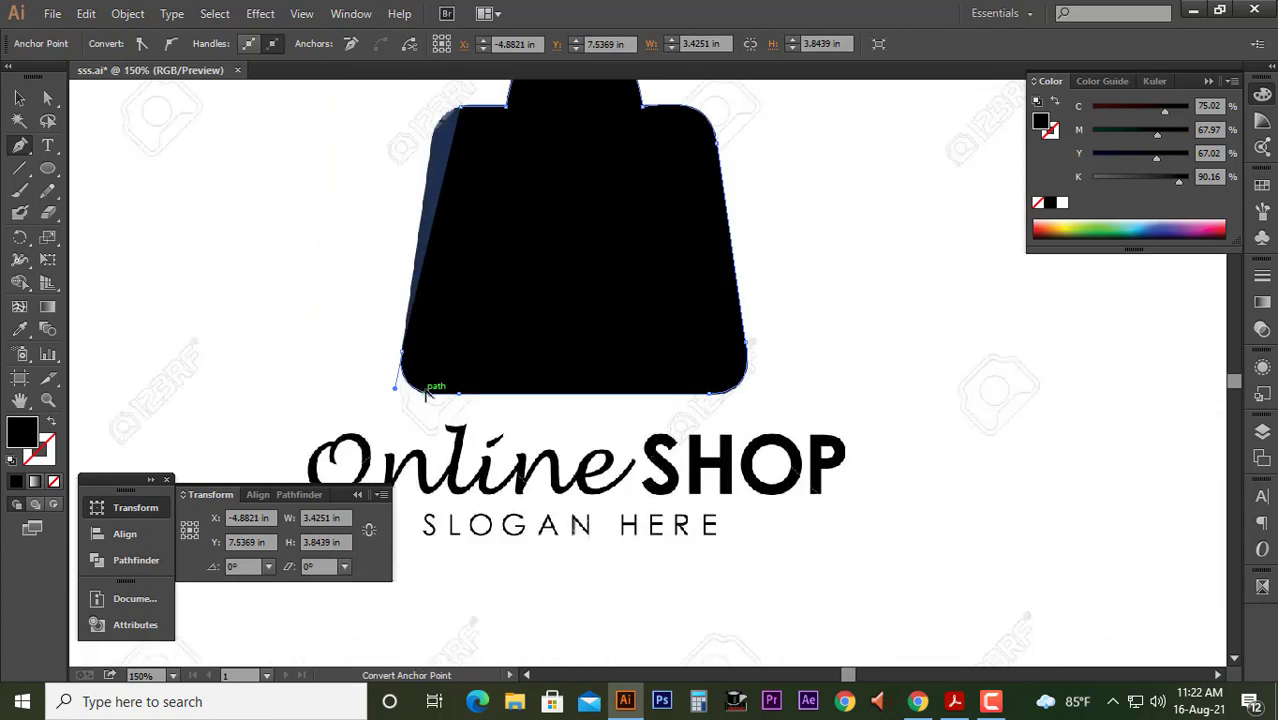
{"action": "scroll", "coordinate": [427, 243], "scroll_direction": "up", "scroll_amount": 3}
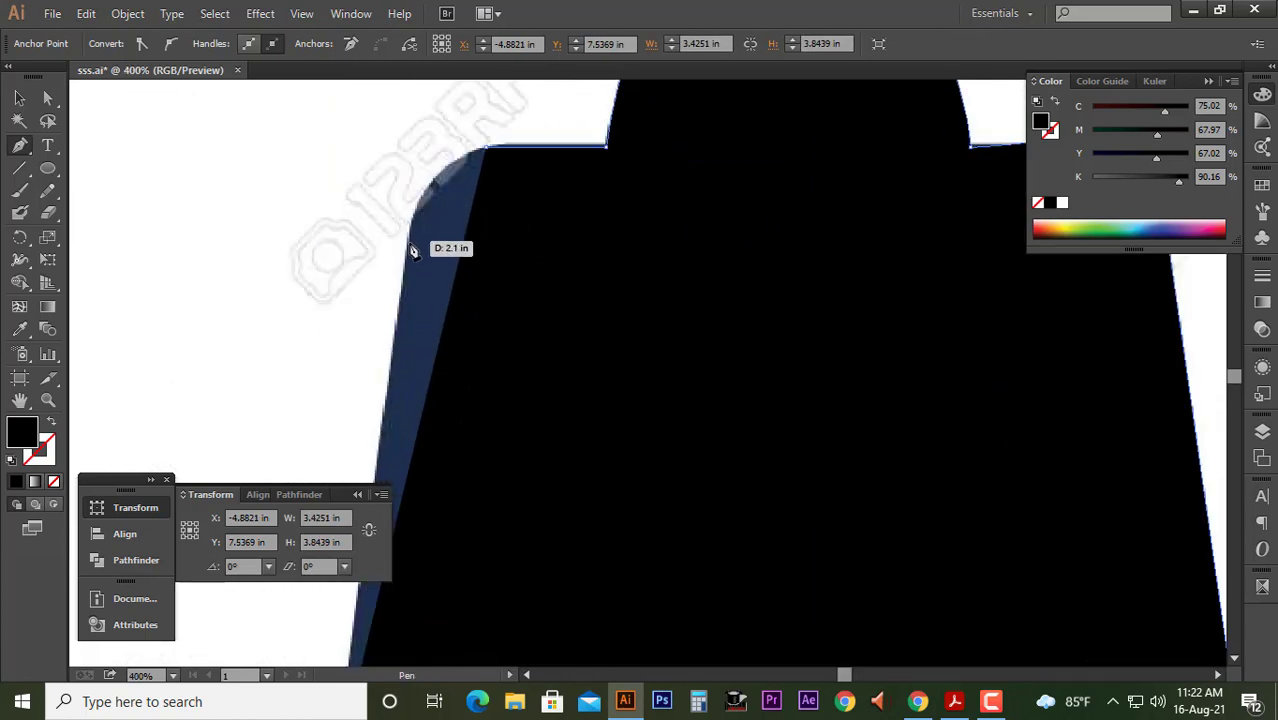
Close the bag outline around the top-left corner, swap fill to stroke, and deselect
{"action": "left_click", "coordinate": [414, 245]}
{"action": "left_click_drag", "start_coordinate": [473, 162], "coordinate": [537, 150]}
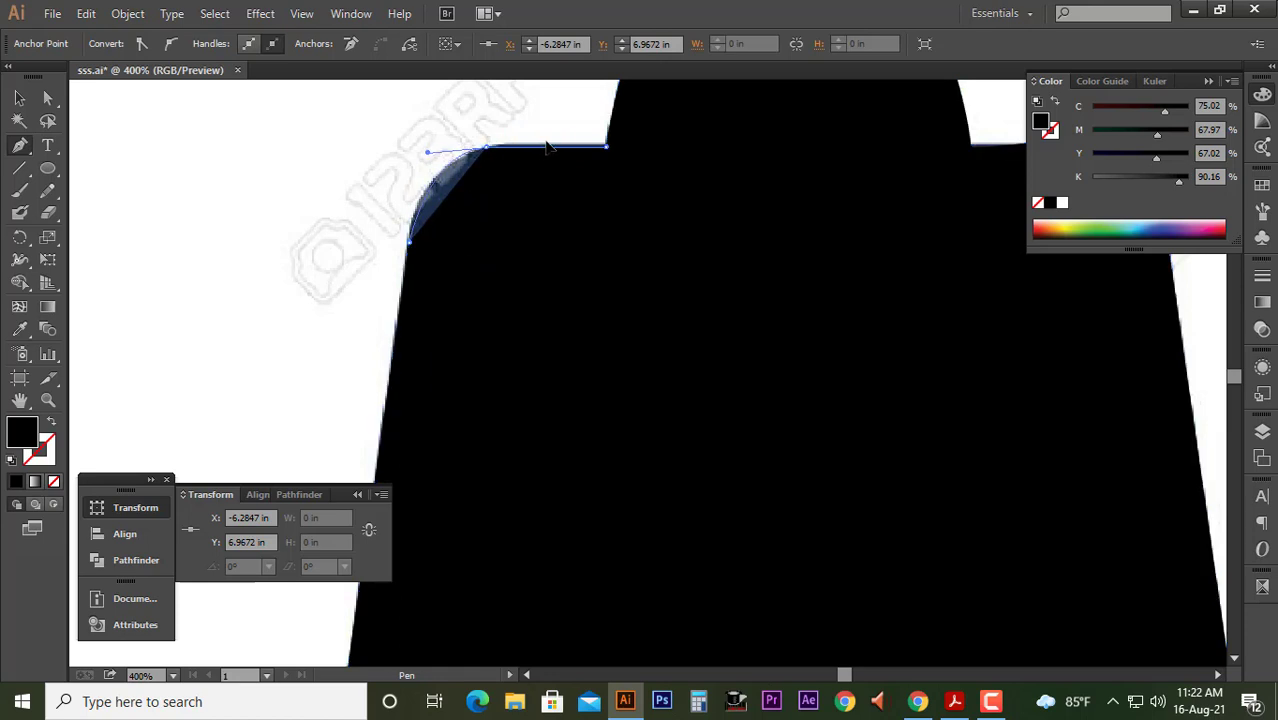
{"action": "left_click_drag", "start_coordinate": [545, 148], "coordinate": [547, 147]}
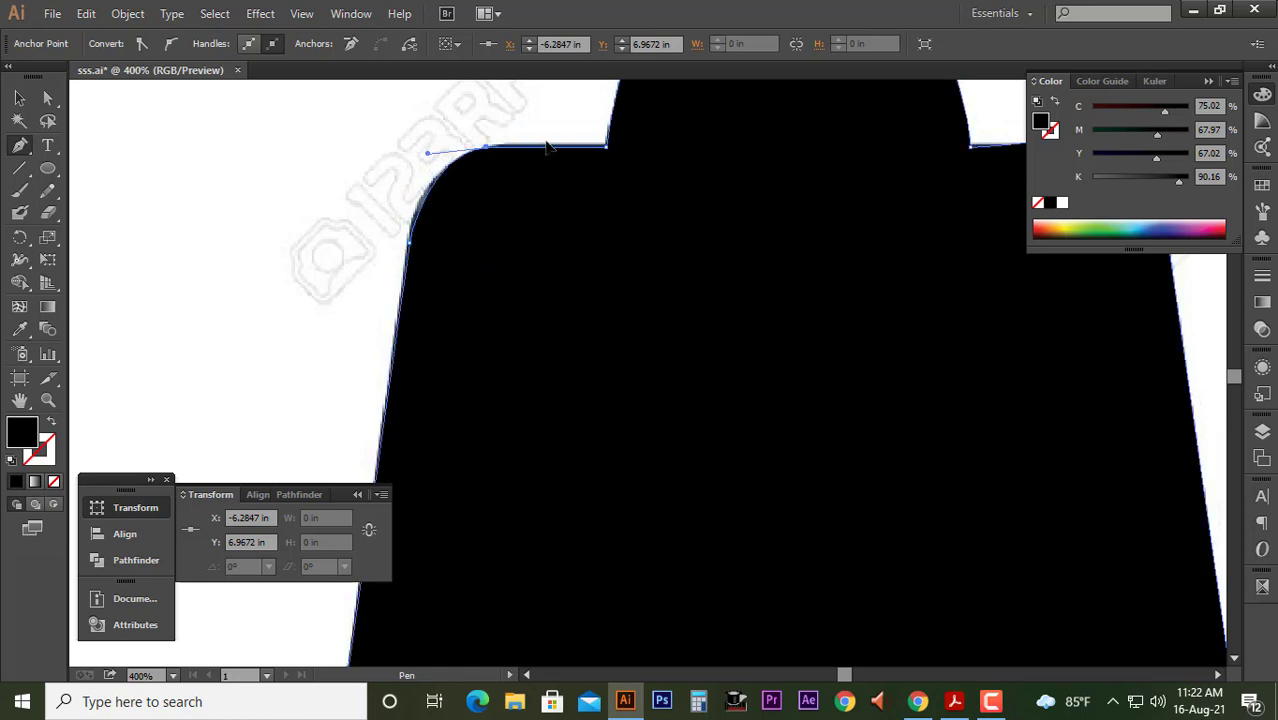
{"action": "left_click", "coordinate": [48, 421]}
{"action": "key", "text": "v"}
{"action": "key", "text": "ctrl+minus"}
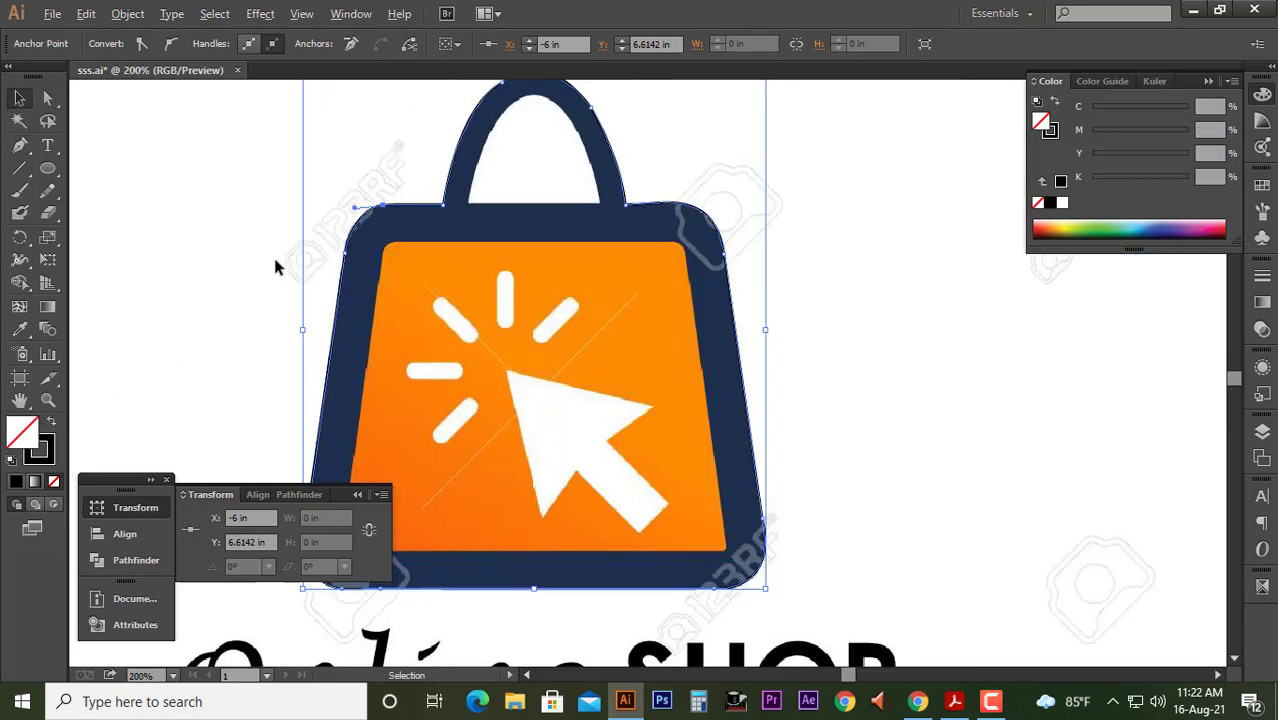
{"action": "key", "text": "ctrl+minus"}
{"action": "left_click", "coordinate": [697, 320]}
{"action": "left_click_drag", "start_coordinate": [428, 322], "coordinate": [473, 248]}
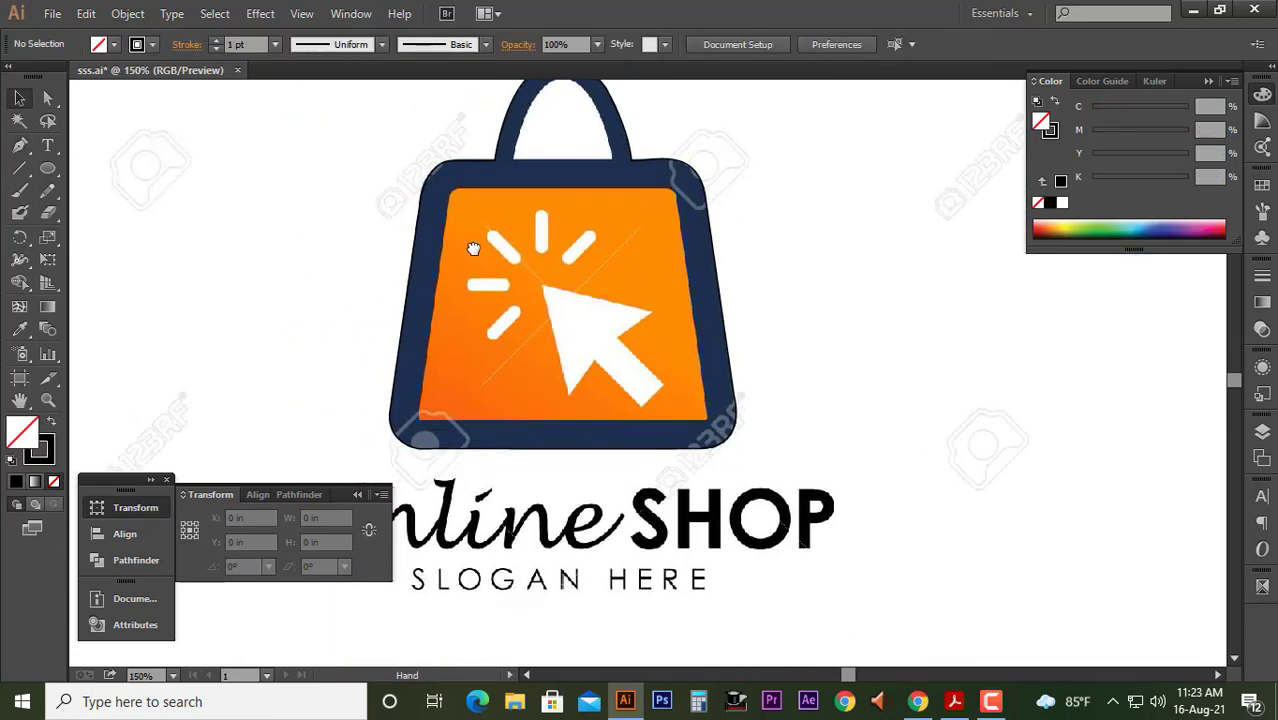
Start the orange panel outline at its lower-left corner and trace up to the rounded top-left corner
{"action": "left_click", "coordinate": [20, 146]}
{"action": "scroll", "coordinate": [409, 421], "scroll_direction": "up", "scroll_amount": 2}
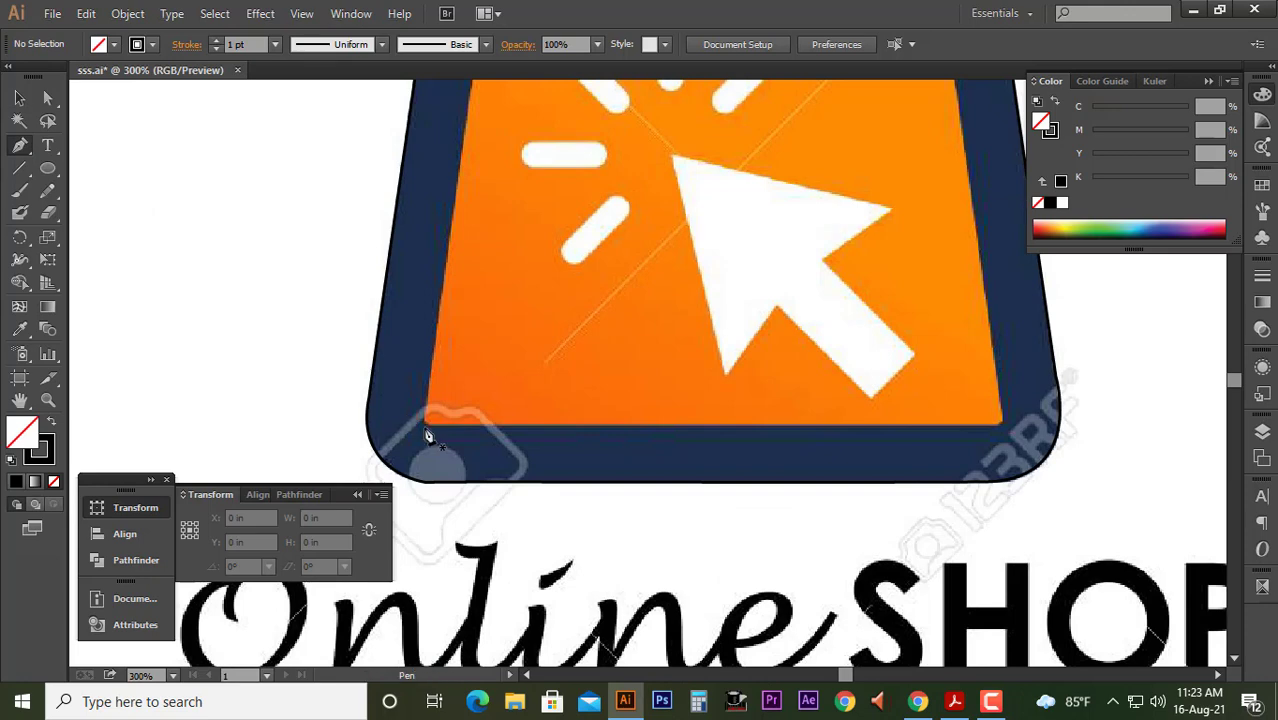
{"action": "left_click", "coordinate": [437, 435]}
{"action": "scroll", "coordinate": [437, 435], "scroll_direction": "up", "scroll_amount": 2}
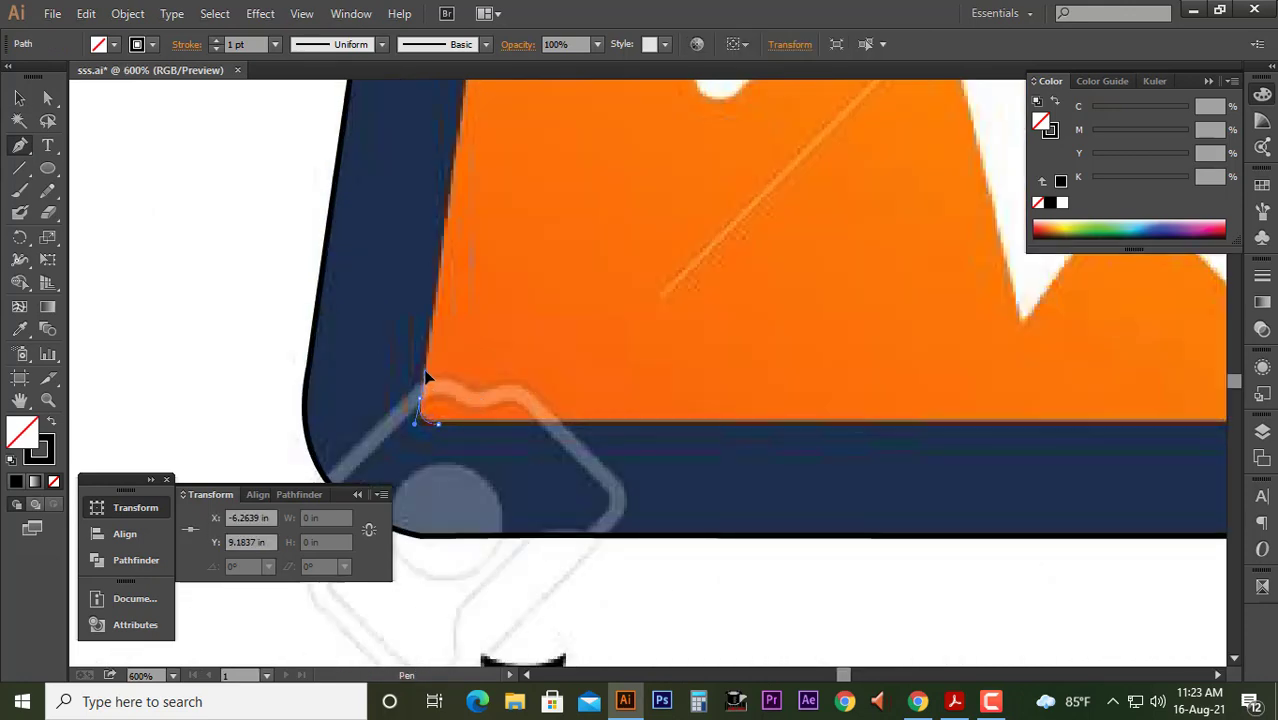
{"action": "scroll", "coordinate": [428, 371], "scroll_direction": "down", "scroll_amount": 2}
{"action": "scroll", "coordinate": [462, 336], "scroll_direction": "down", "scroll_amount": 3}
{"action": "scroll", "coordinate": [445, 322], "scroll_direction": "up", "scroll_amount": 2}
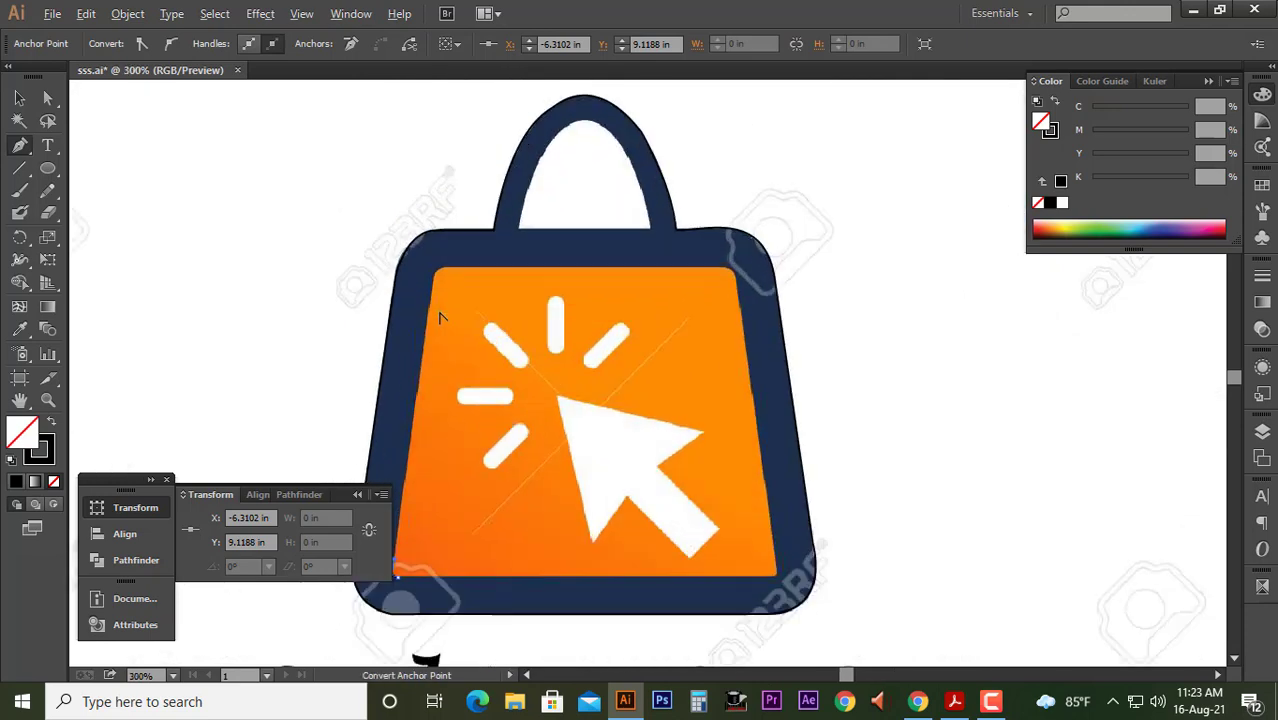
{"action": "scroll", "coordinate": [440, 317], "scroll_direction": "up", "scroll_amount": 1}
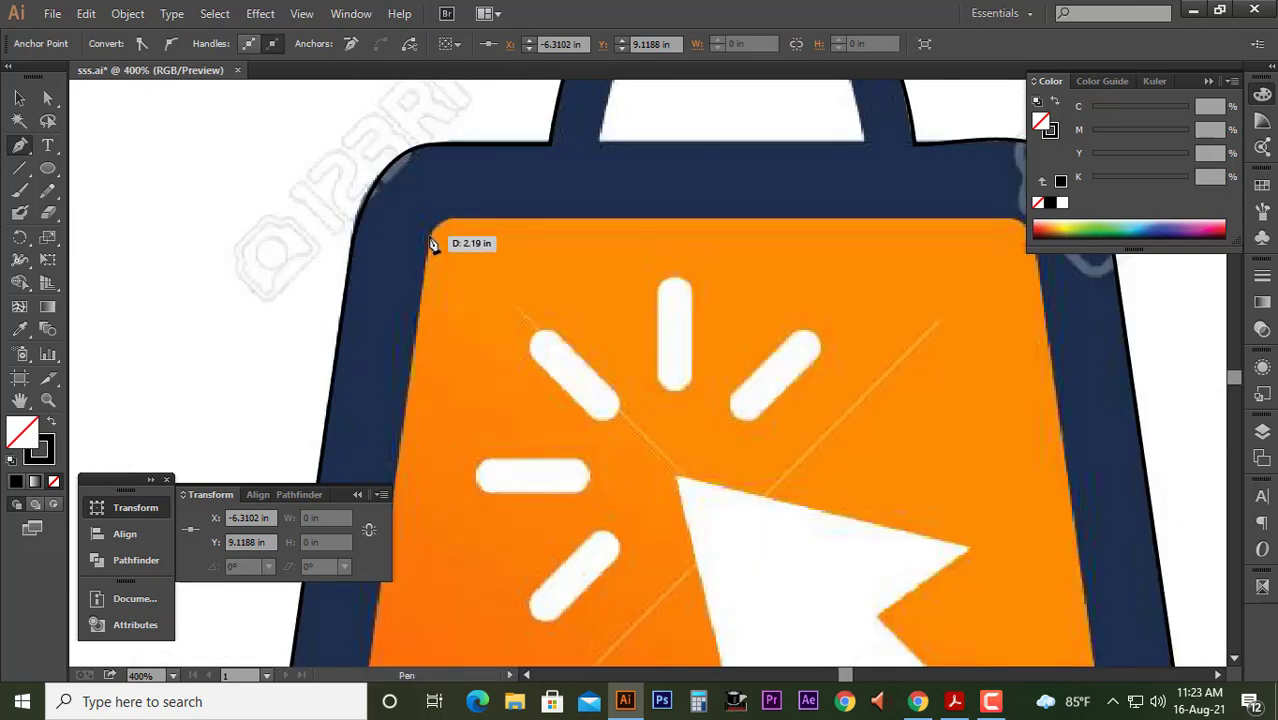
{"action": "left_click", "coordinate": [430, 236]}
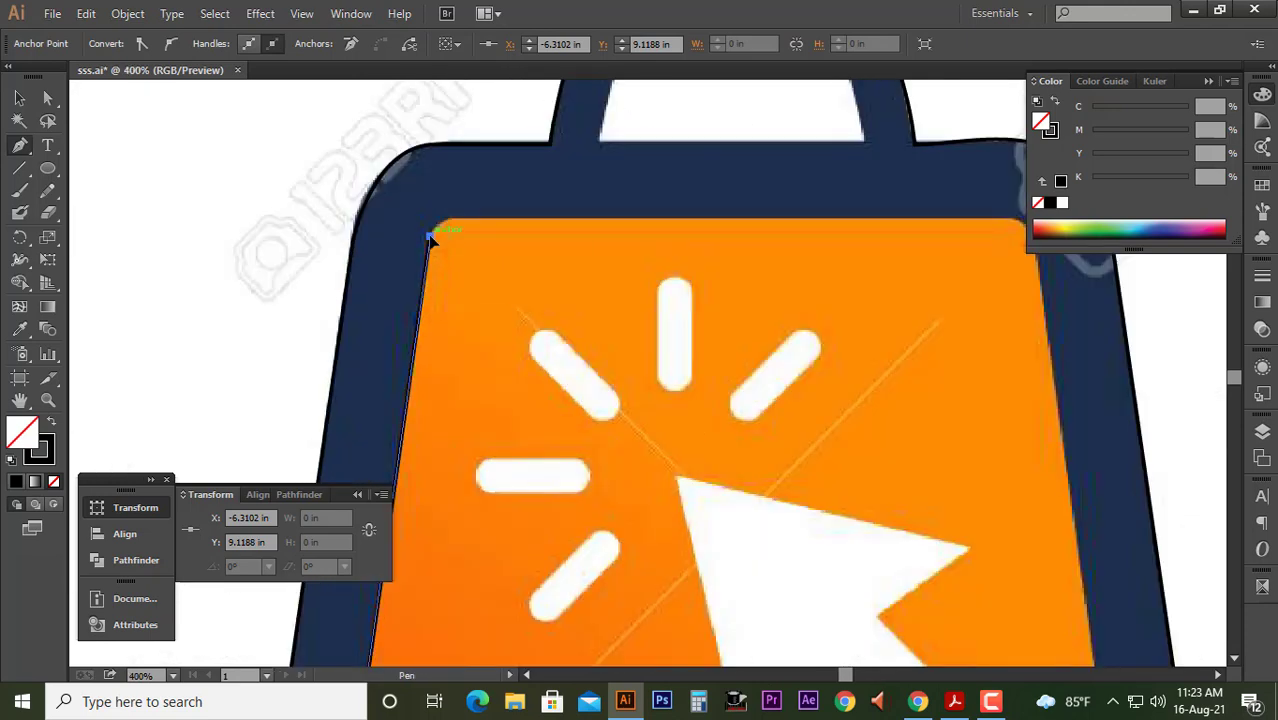
{"action": "left_click", "coordinate": [478, 221]}
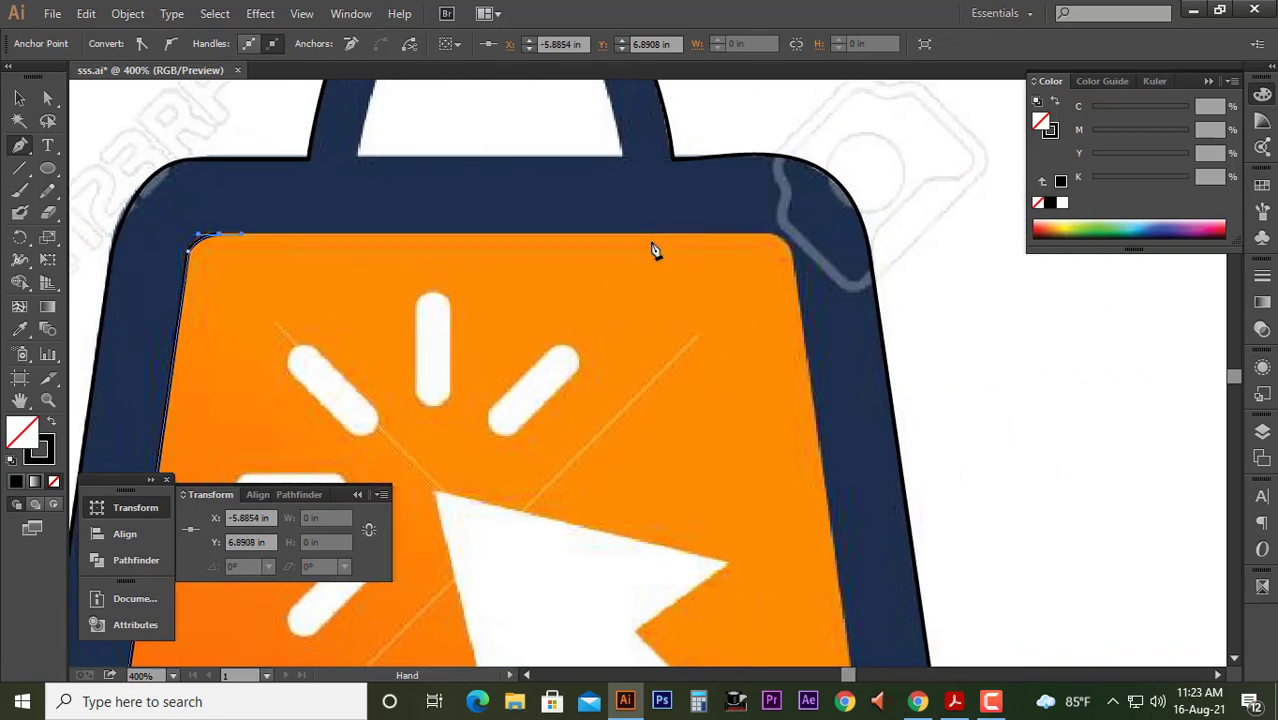
Continue the panel outline across the top-right corner and down to the lower-right corner
{"action": "left_click_drag", "start_coordinate": [898, 222], "coordinate": [655, 248]}
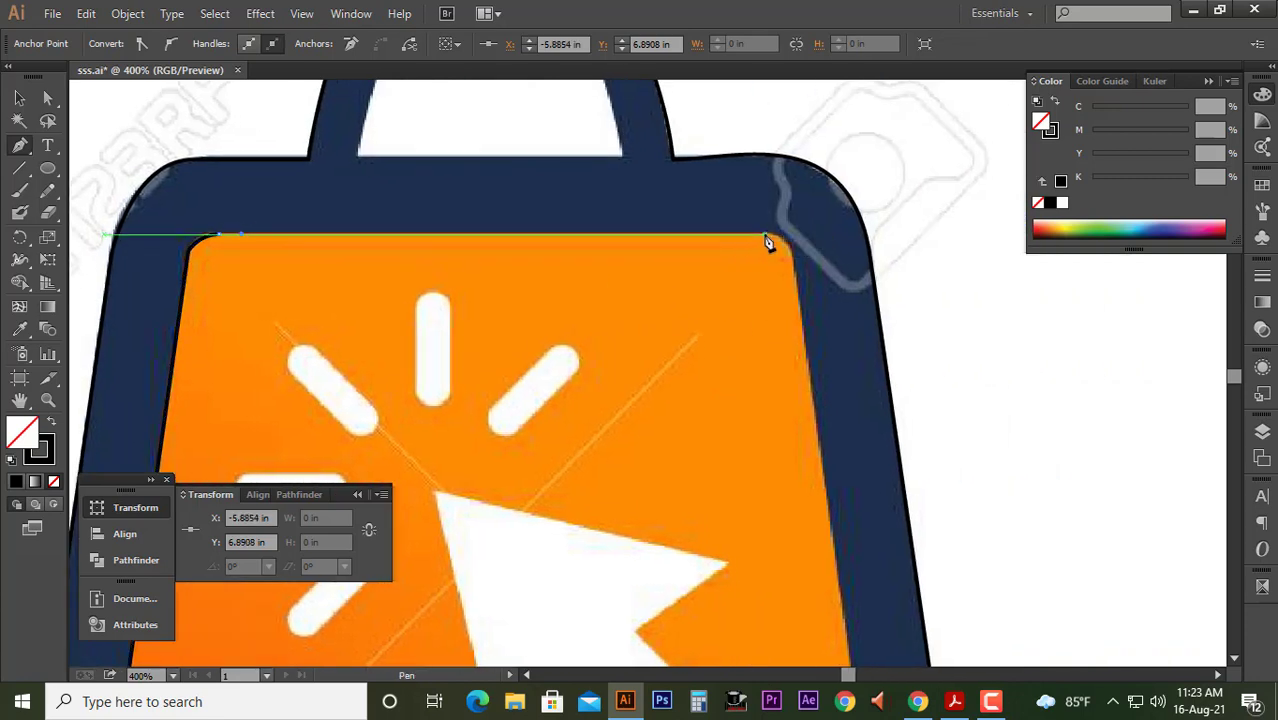
{"action": "left_click", "coordinate": [766, 238]}
{"action": "left_click", "coordinate": [799, 305]}
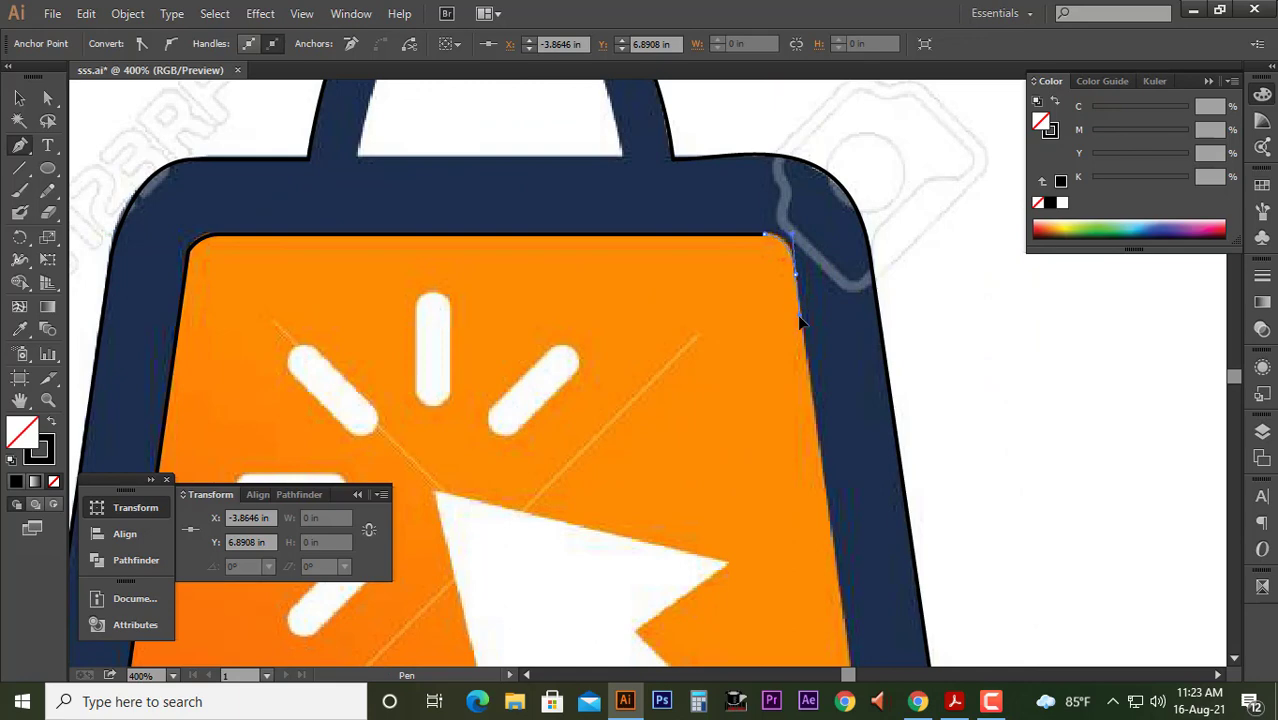
{"action": "scroll", "coordinate": [800, 325], "scroll_direction": "down", "scroll_amount": 1}
{"action": "left_click_drag", "start_coordinate": [798, 419], "coordinate": [695, 274]}
{"action": "scroll", "coordinate": [716, 473], "scroll_direction": "up", "scroll_amount": 1}
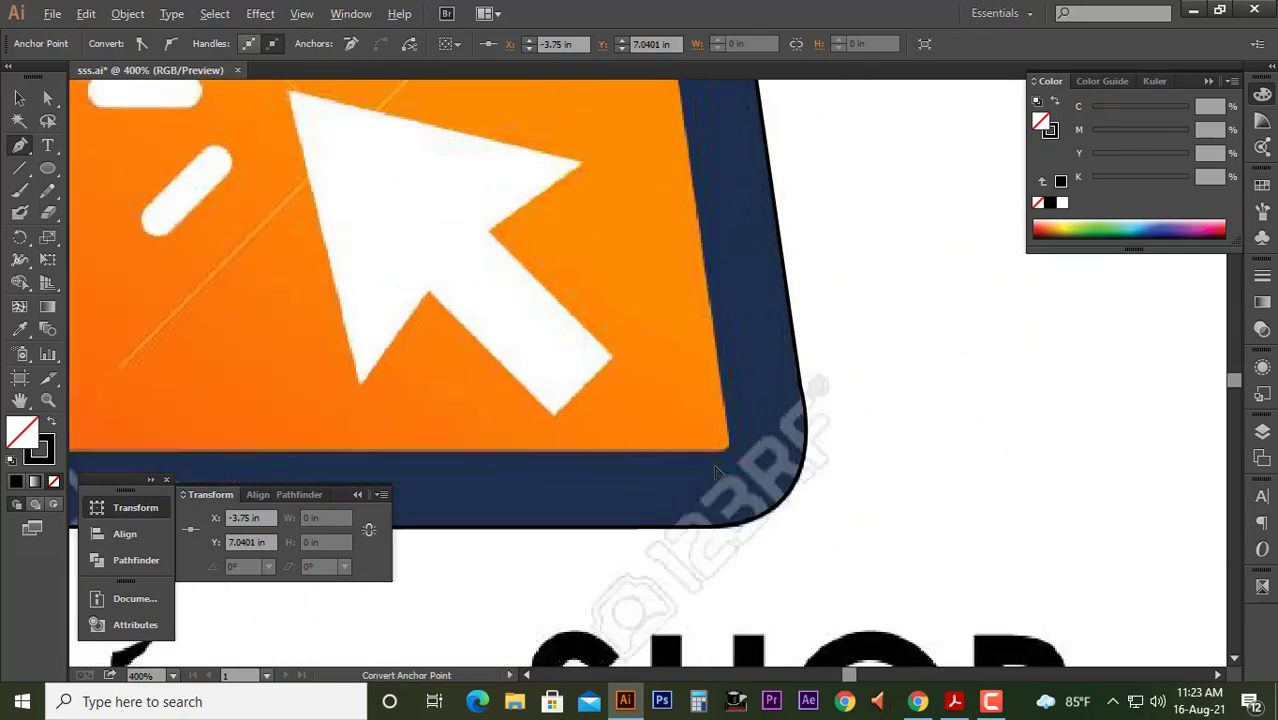
{"action": "scroll", "coordinate": [716, 473], "scroll_direction": "up", "scroll_amount": 1}
{"action": "left_click", "coordinate": [731, 419]}
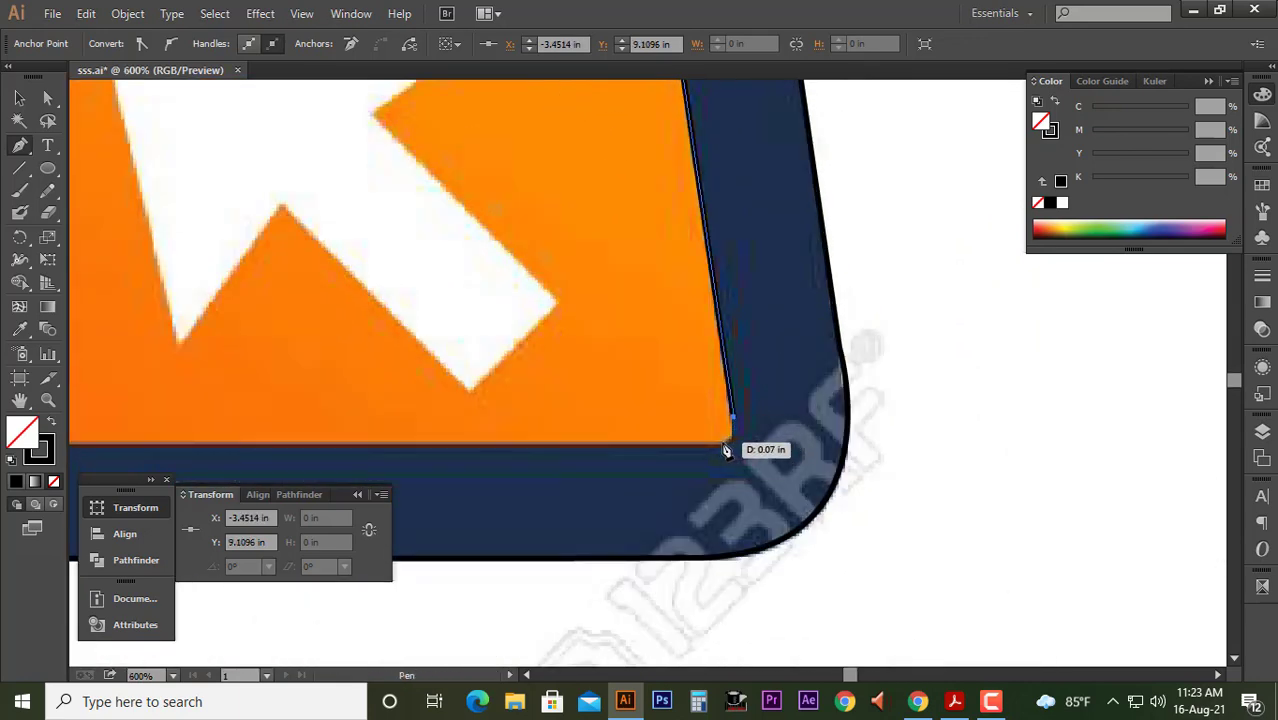
{"action": "left_click", "coordinate": [726, 442]}
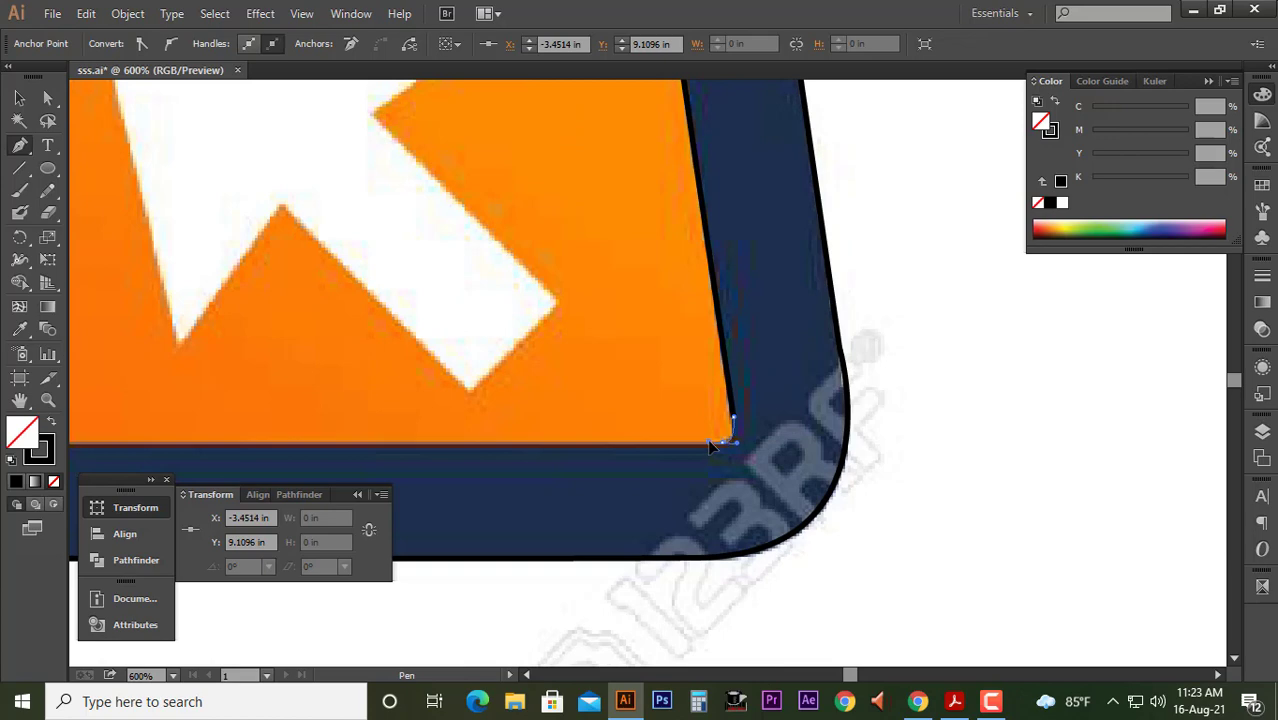
Close the panel outline at its starting corner and deselect everything
{"action": "scroll", "coordinate": [727, 433], "scroll_direction": "down", "scroll_amount": 1}
{"action": "scroll", "coordinate": [277, 428], "scroll_direction": "down", "scroll_amount": 1}
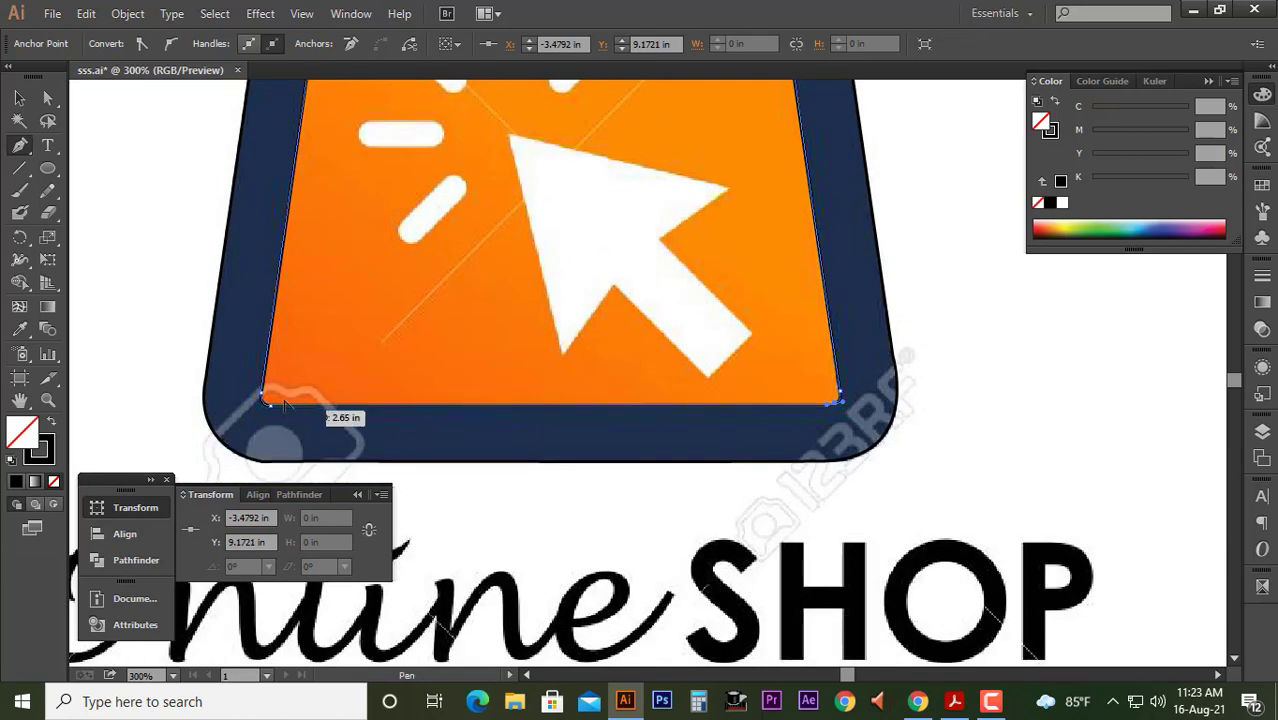
{"action": "scroll", "coordinate": [277, 428], "scroll_direction": "up", "scroll_amount": 2}
{"action": "left_click", "coordinate": [242, 411]}
{"action": "key", "text": "a"}
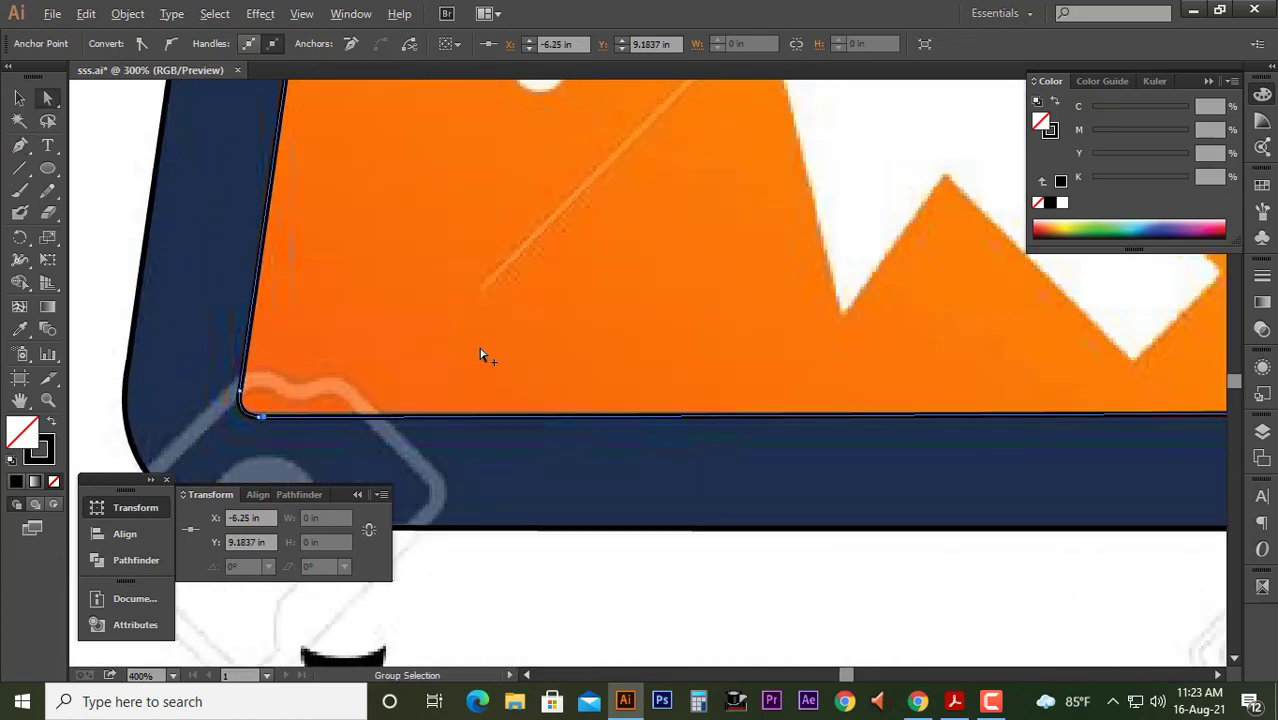
{"action": "scroll", "coordinate": [485, 357], "scroll_direction": "down", "scroll_amount": 3}
{"action": "key", "text": "v"}
{"action": "left_click_drag", "start_coordinate": [542, 305], "coordinate": [462, 465]}
{"action": "left_click", "coordinate": [521, 337]}
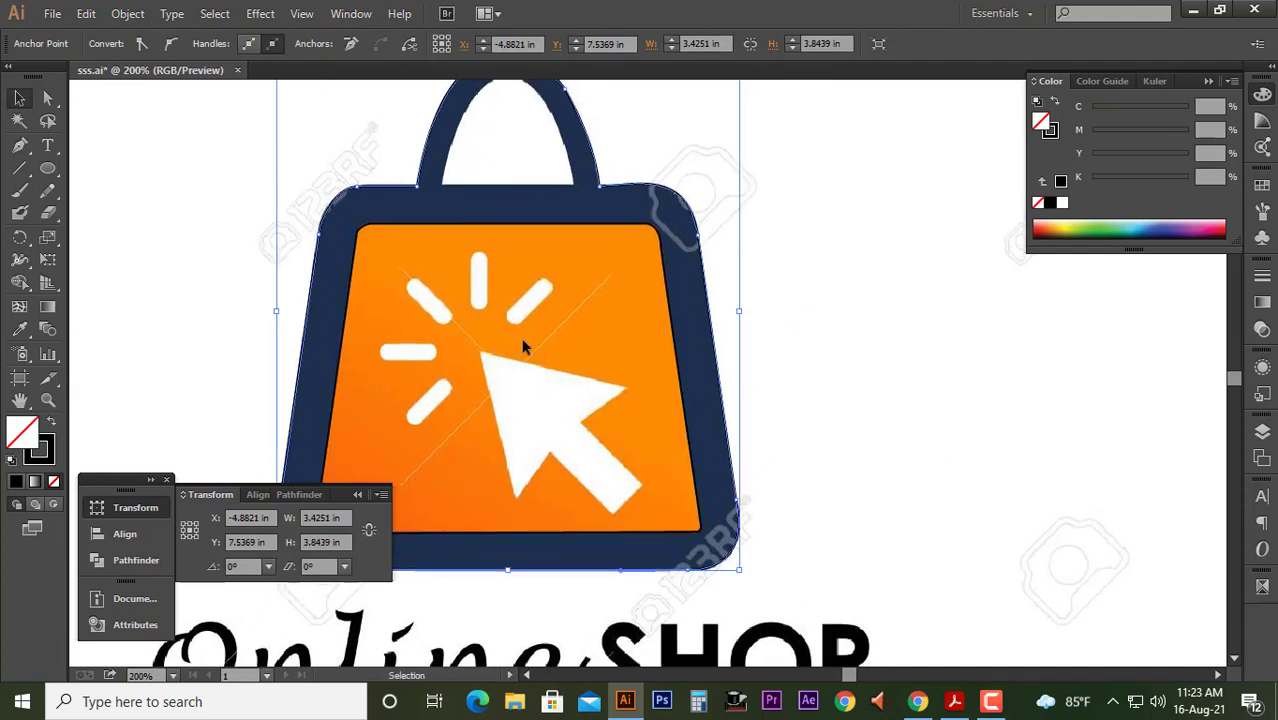
{"action": "left_click", "coordinate": [83, 225]}
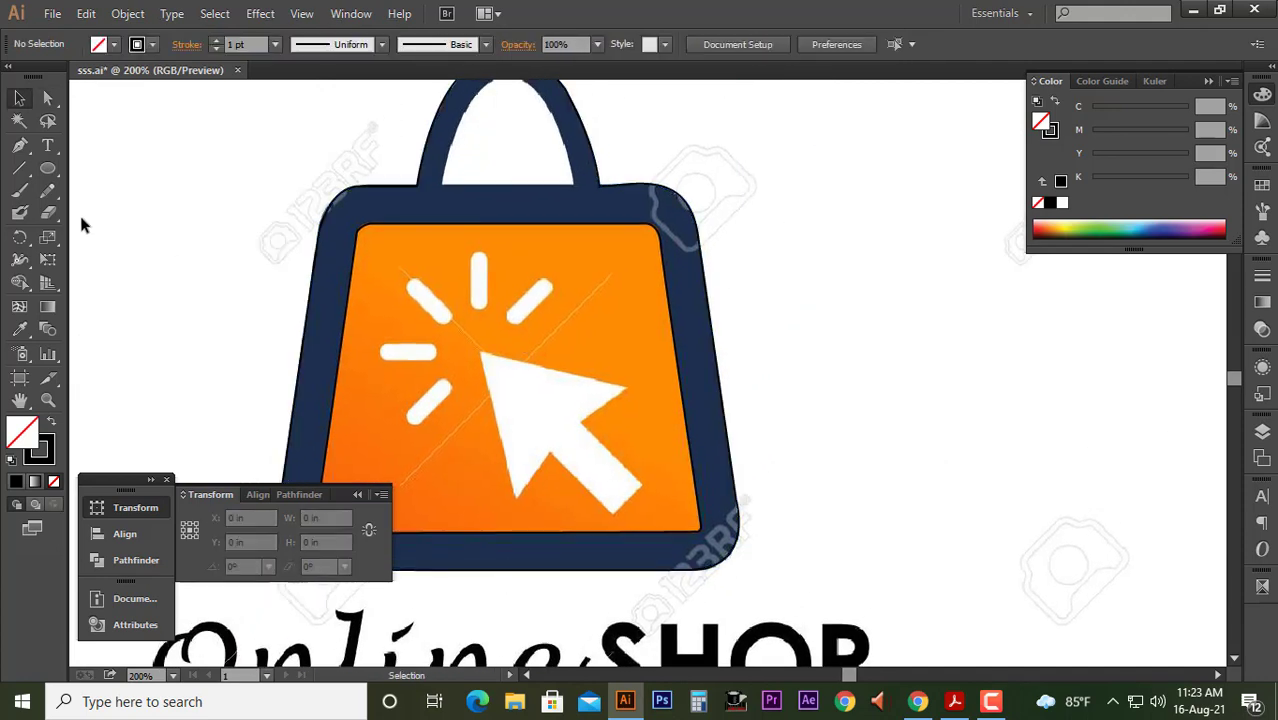
Trace the white cursor arrow as a closed path from tail to tip, then tweak a tail anchor
{"action": "left_click", "coordinate": [19, 145]}
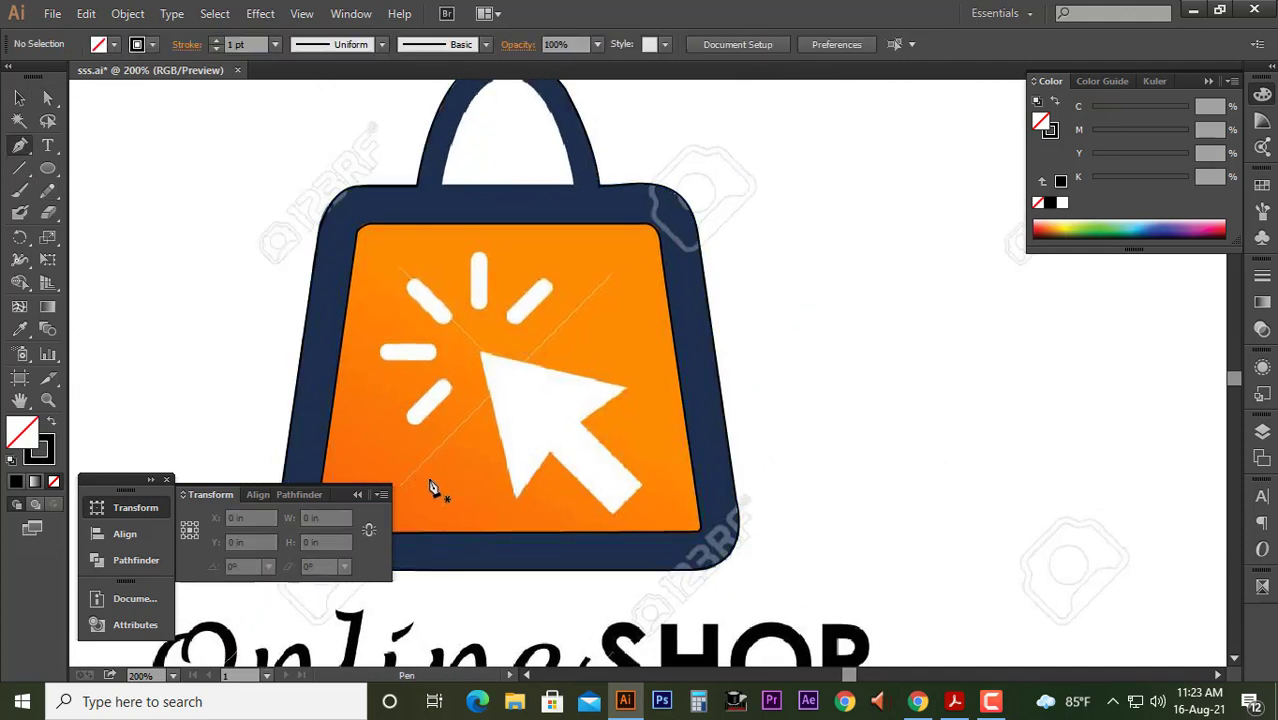
{"action": "left_click", "coordinate": [549, 452]}
{"action": "left_click", "coordinate": [513, 492]}
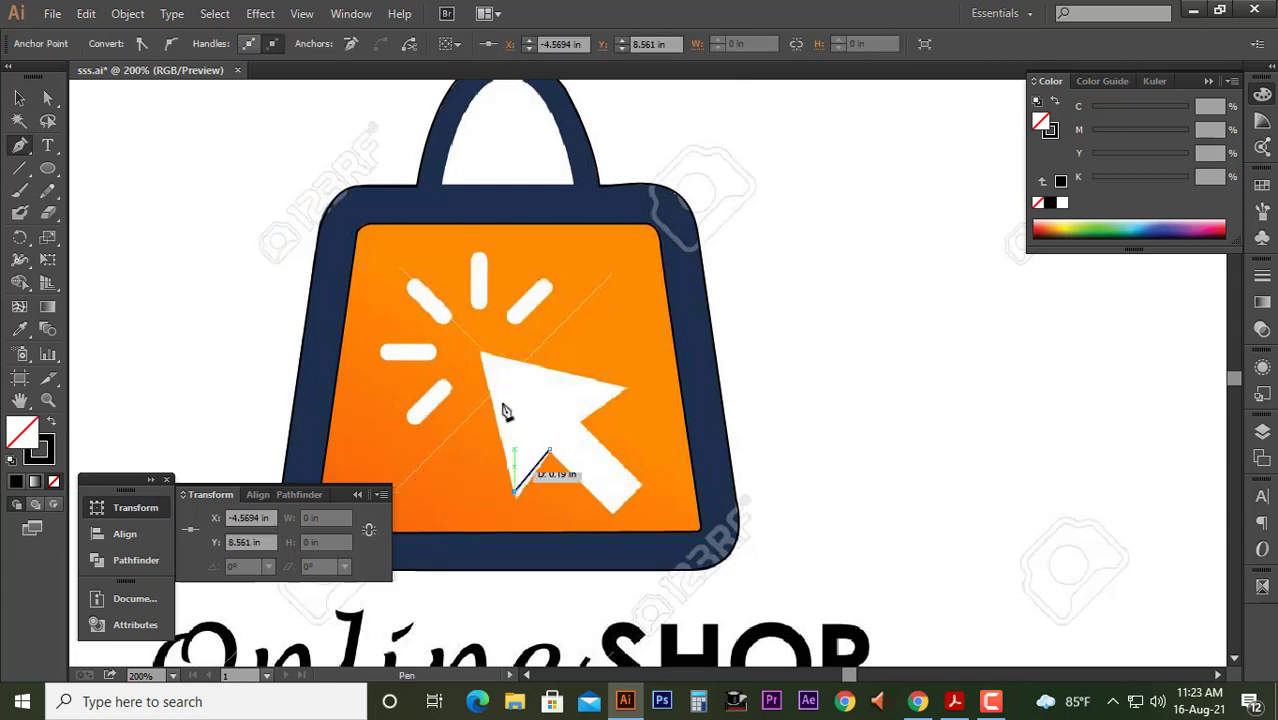
{"action": "left_click", "coordinate": [478, 355]}
{"action": "left_click", "coordinate": [629, 389]}
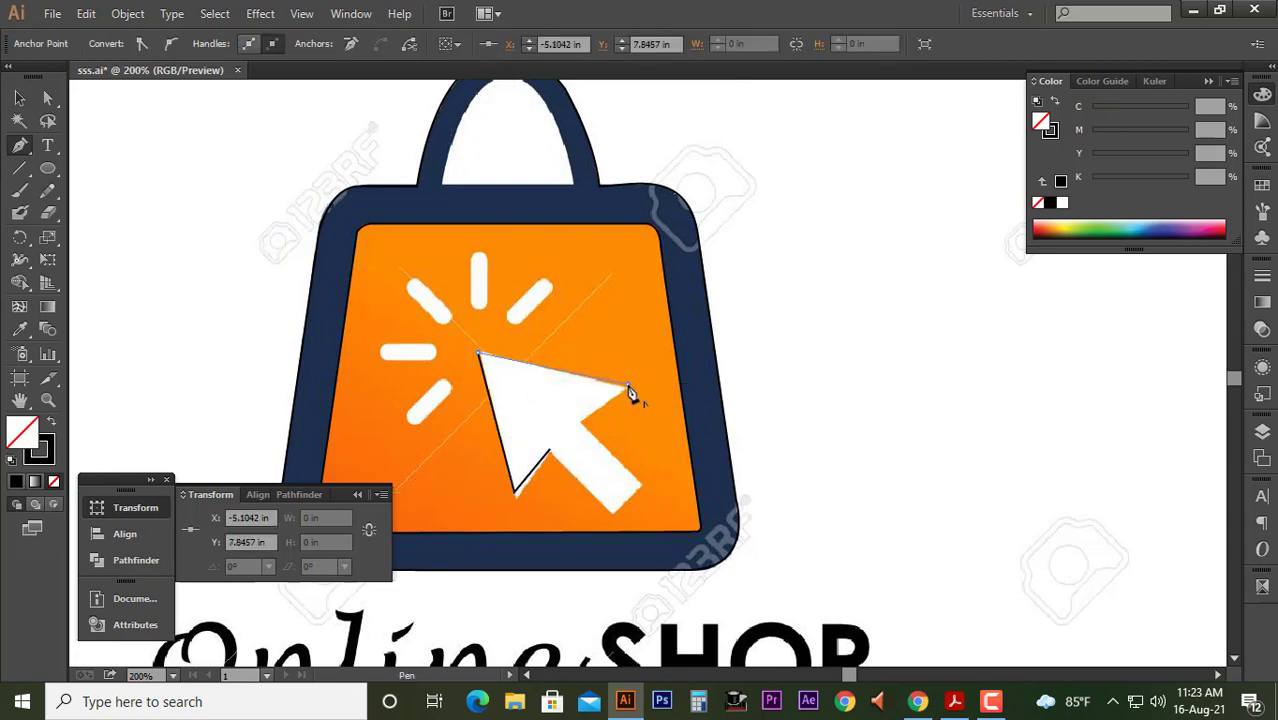
{"action": "left_click", "coordinate": [578, 422]}
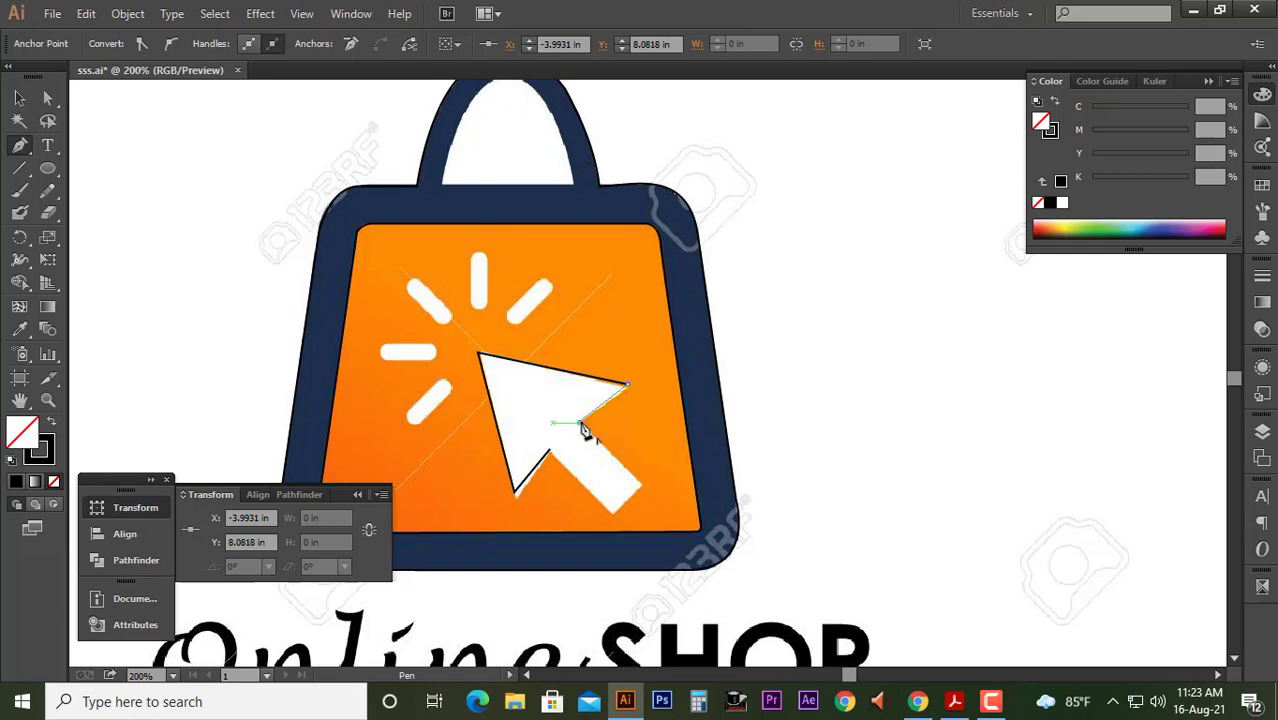
{"action": "left_click", "coordinate": [644, 488]}
{"action": "left_click", "coordinate": [613, 510]}
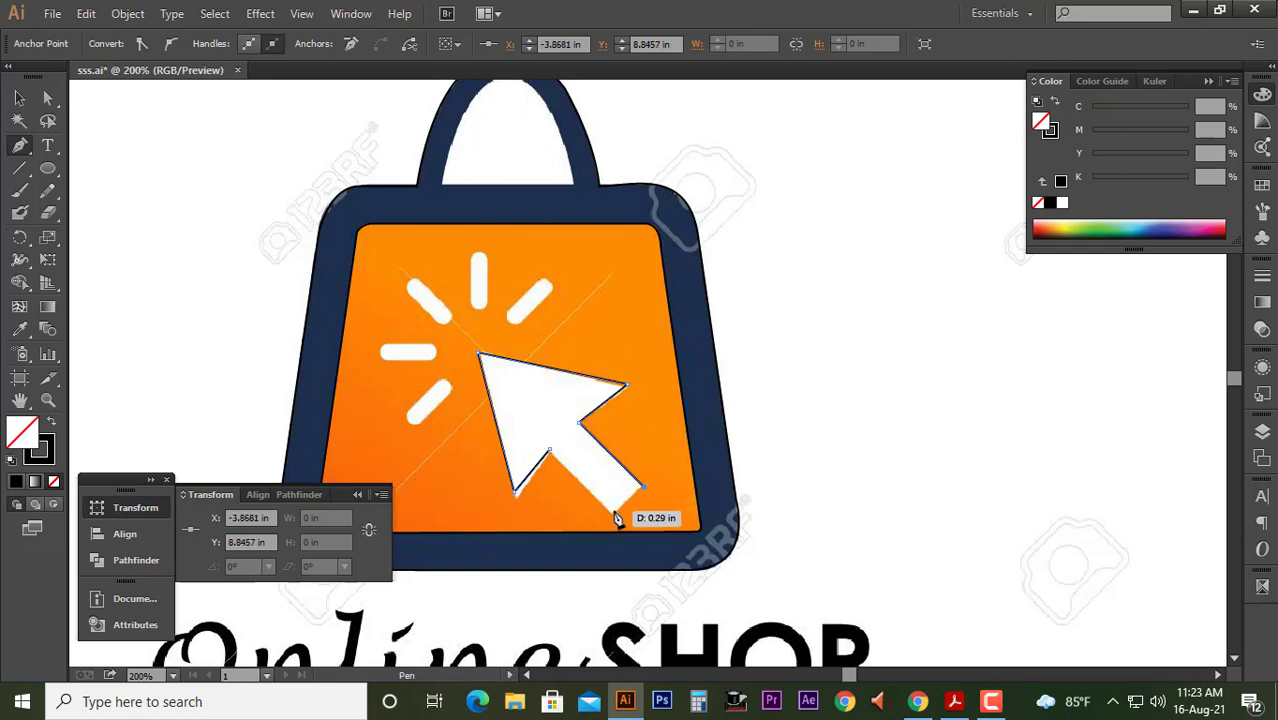
{"action": "left_click", "coordinate": [550, 457]}
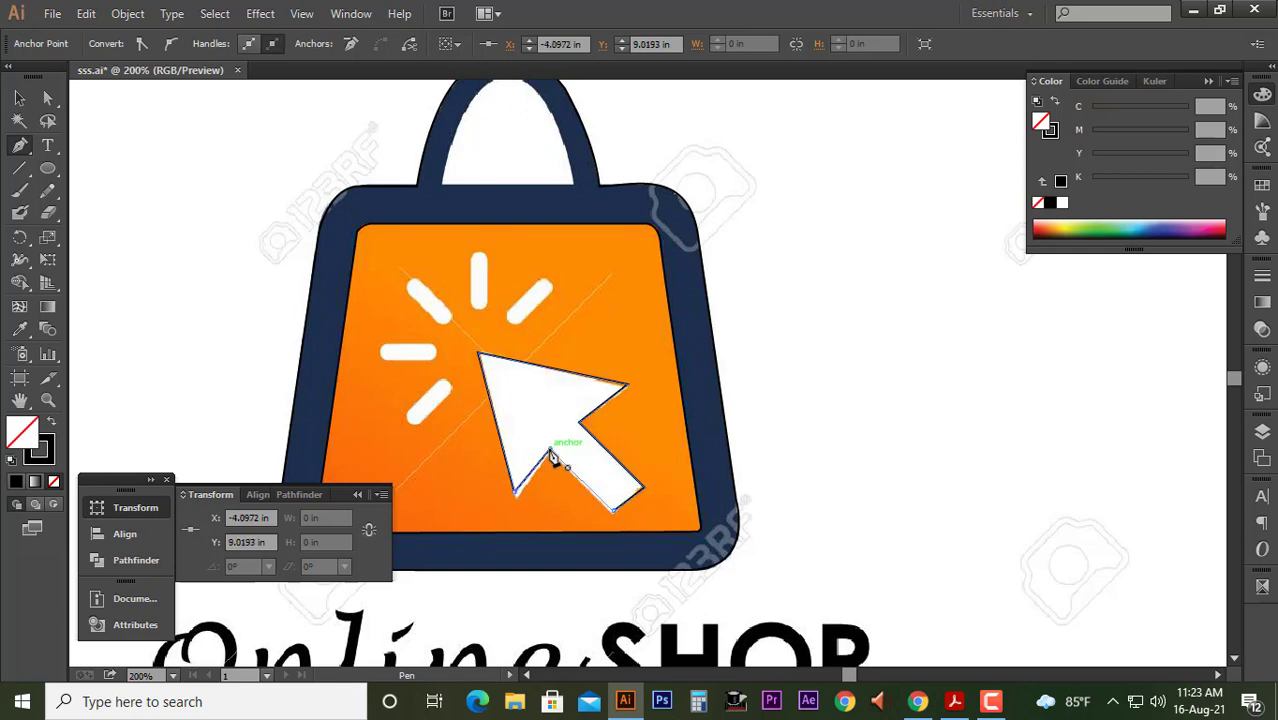
{"action": "left_click", "coordinate": [513, 500], "text": "ctrl"}
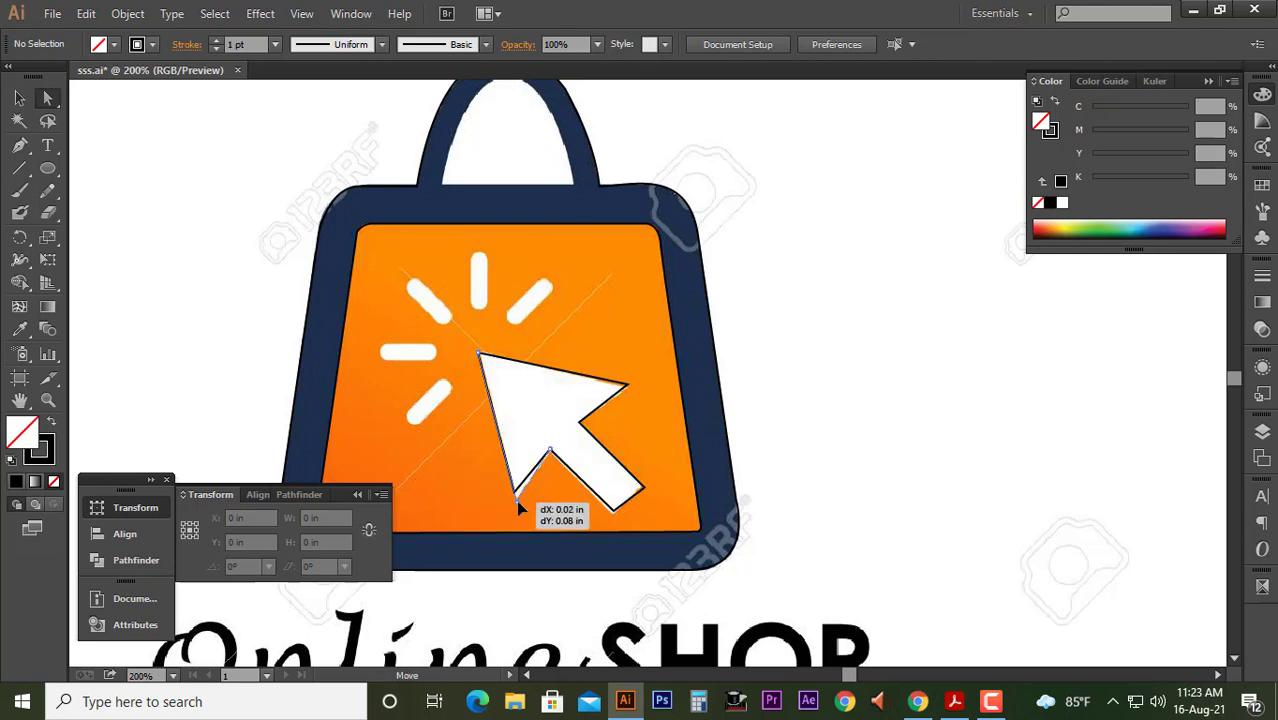
{"action": "left_click", "coordinate": [515, 497]}
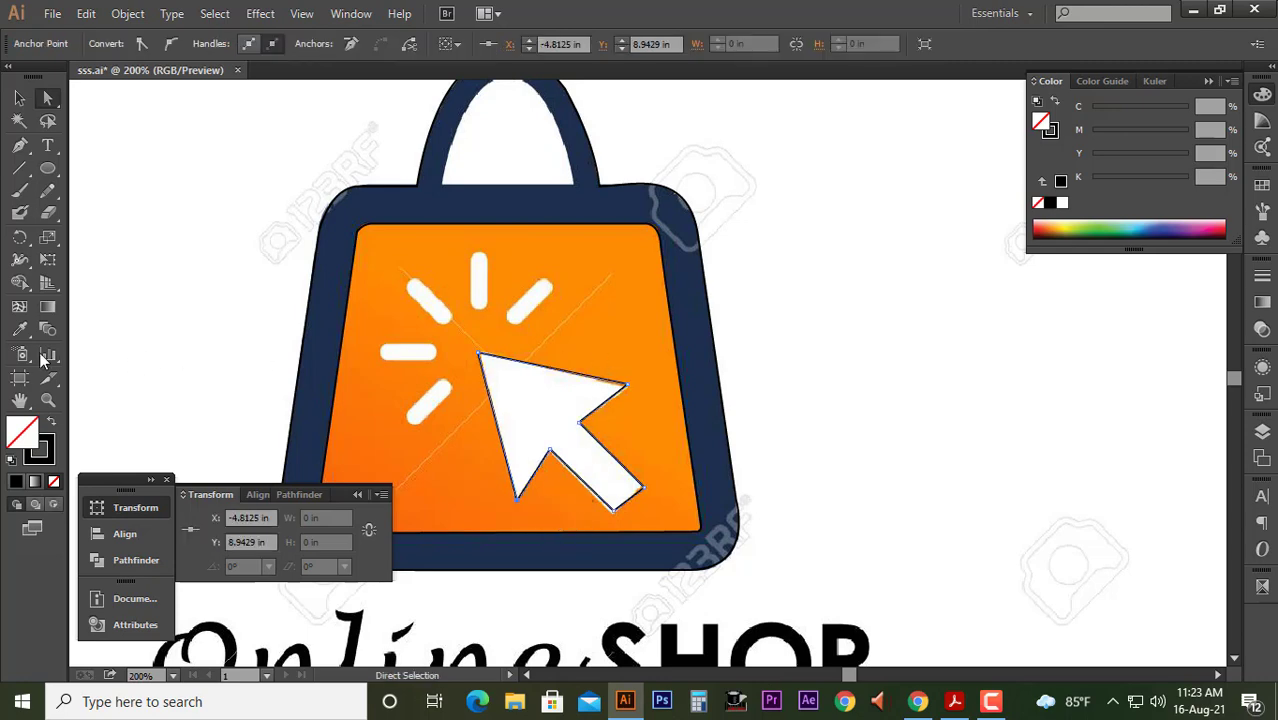
{"action": "left_click", "coordinate": [570, 398]}
Draw a line over the upper-left ray as a white 9 pt stroke with round cap and join
{"action": "key", "text": "v"}
{"action": "left_click", "coordinate": [590, 336]}
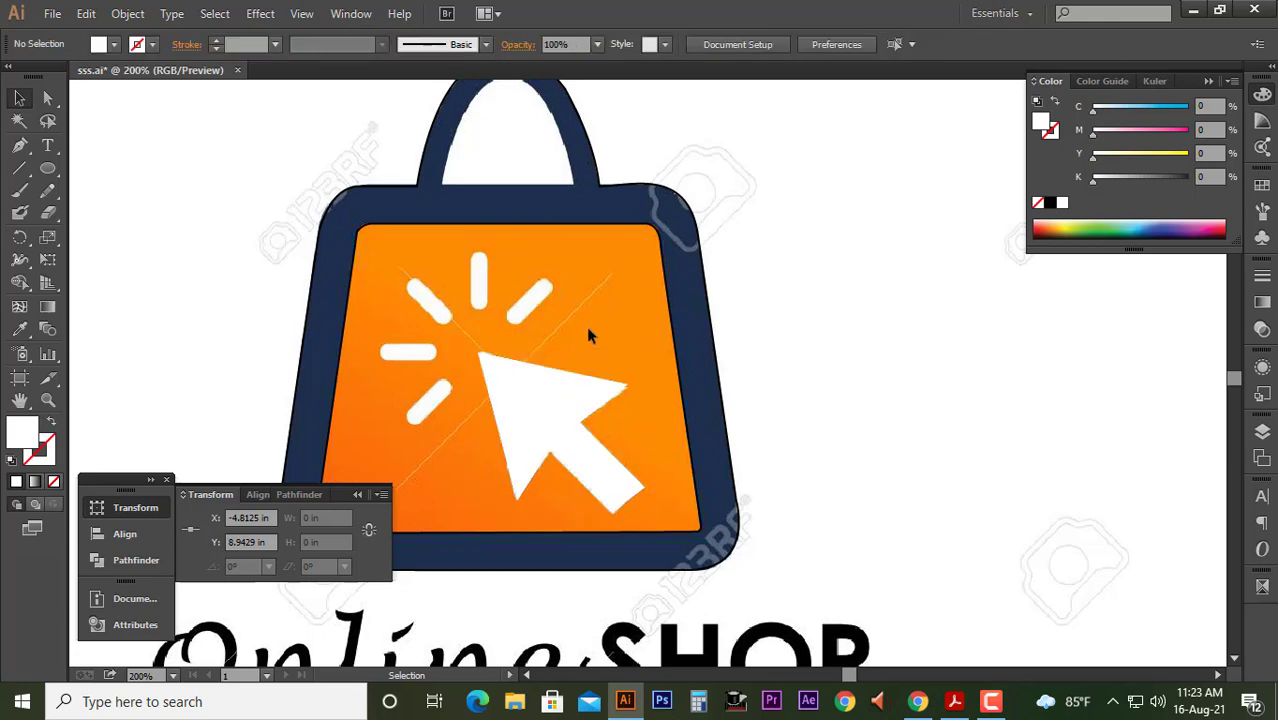
{"action": "left_click", "coordinate": [19, 146]}
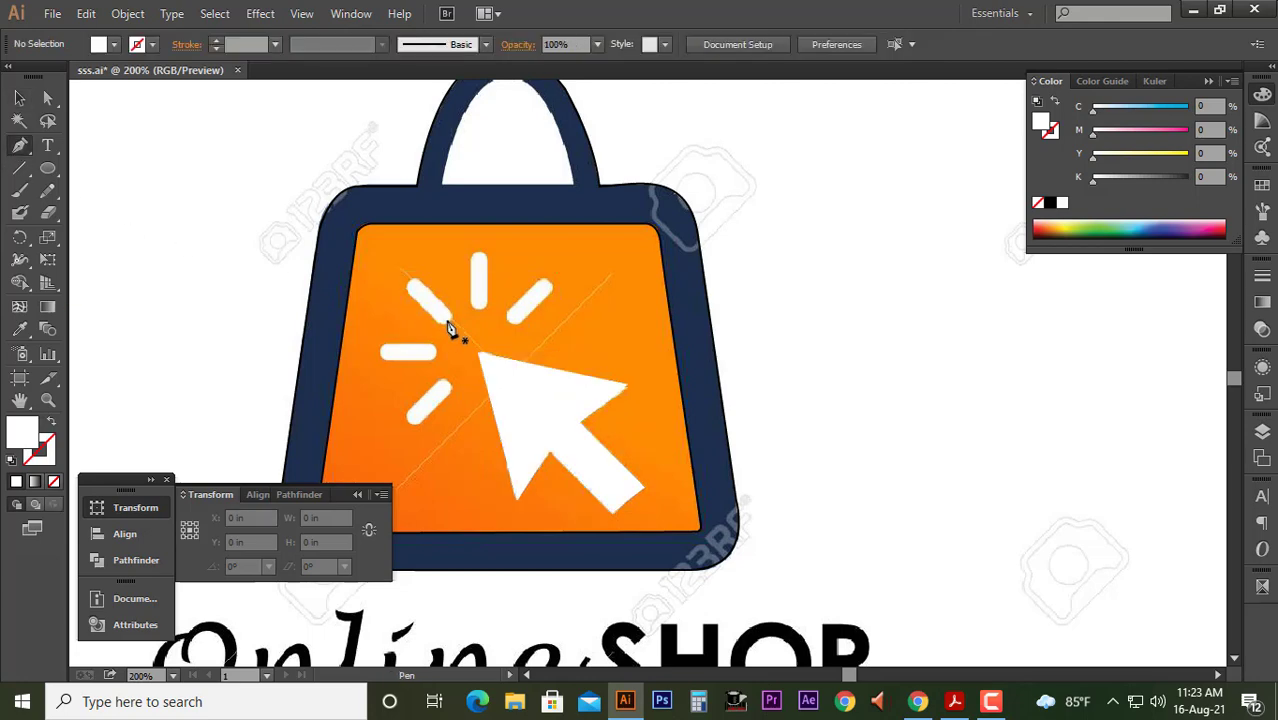
{"action": "left_click", "coordinate": [450, 320]}
{"action": "left_click", "coordinate": [410, 284]}
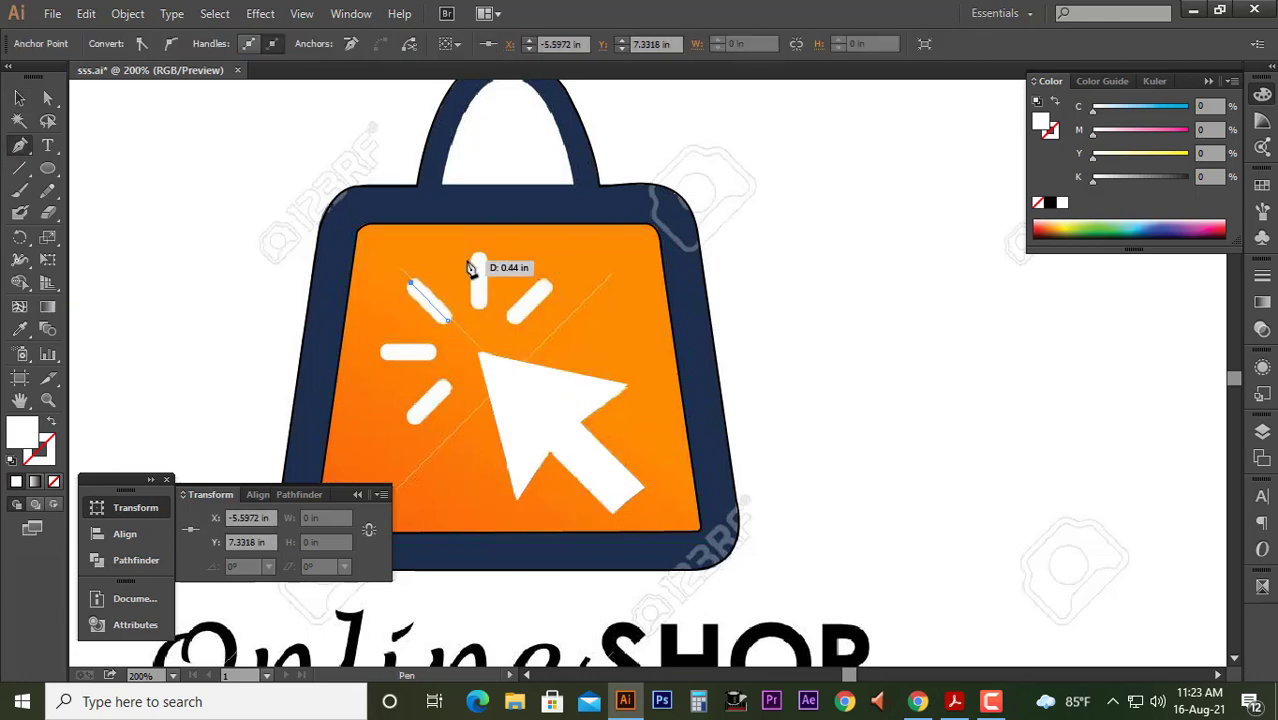
{"action": "left_click", "coordinate": [1058, 136]}
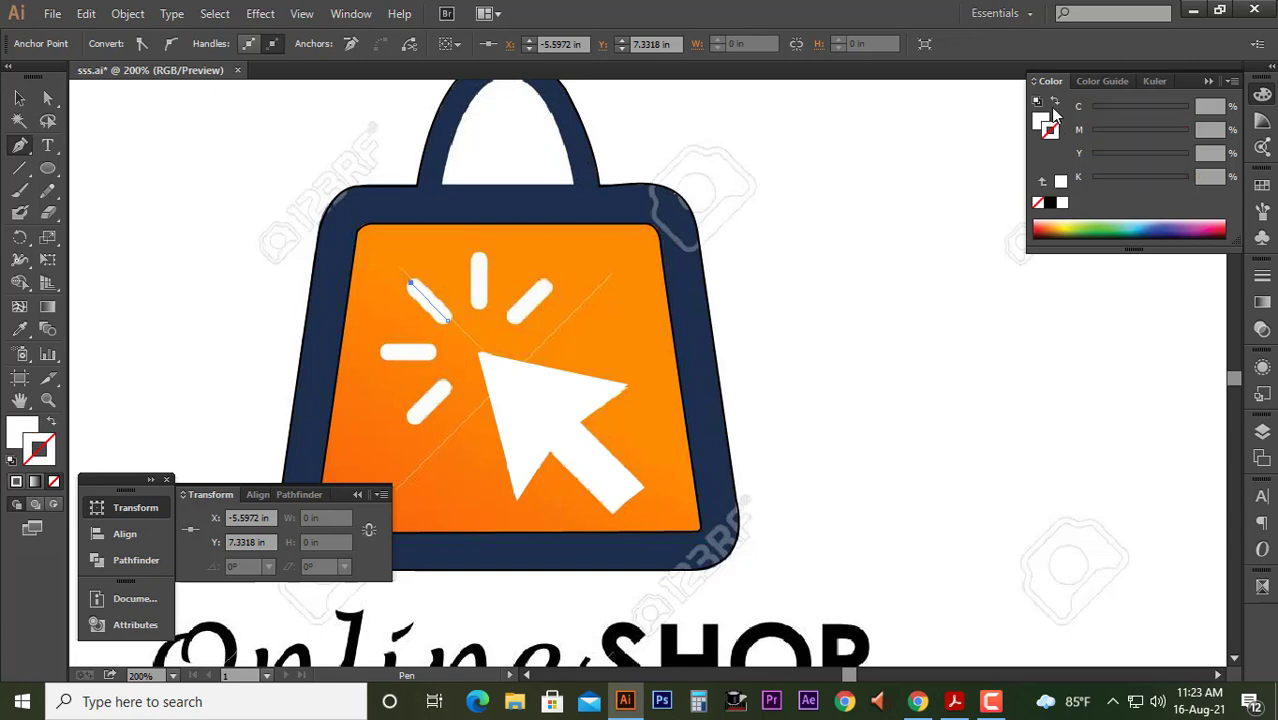
{"action": "left_click", "coordinate": [1055, 103]}
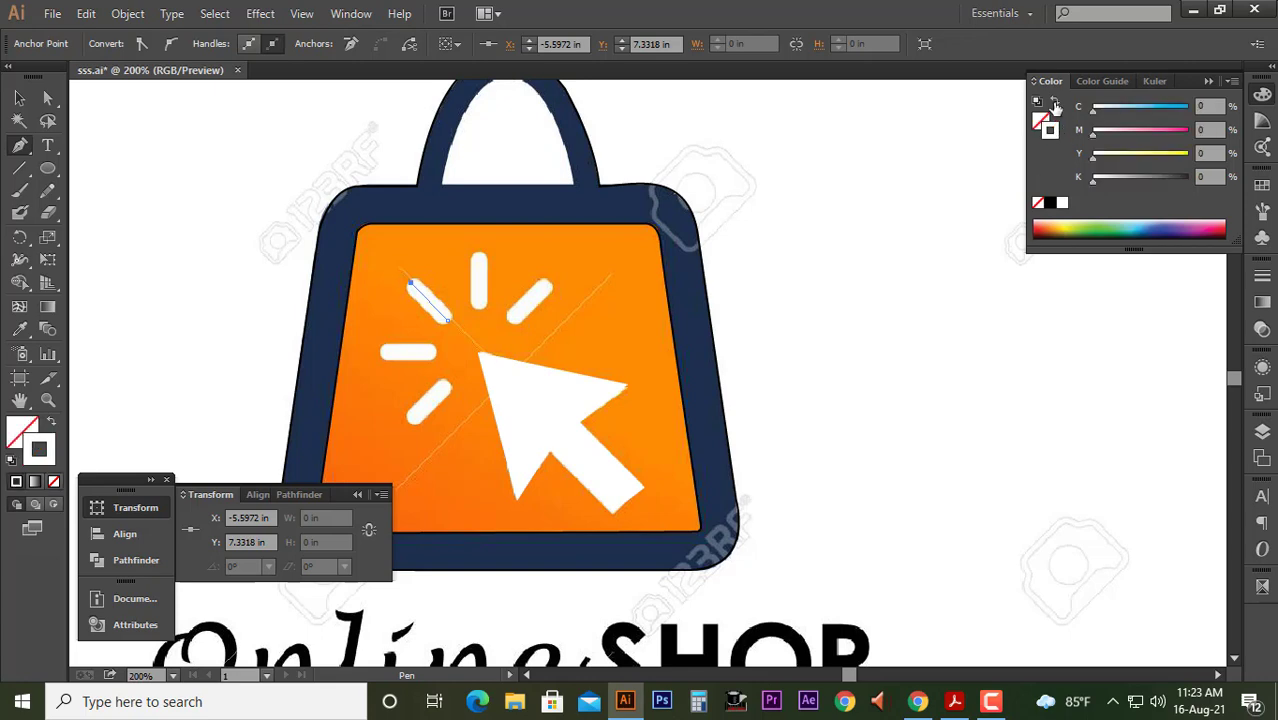
{"action": "left_click", "coordinate": [1259, 278]}
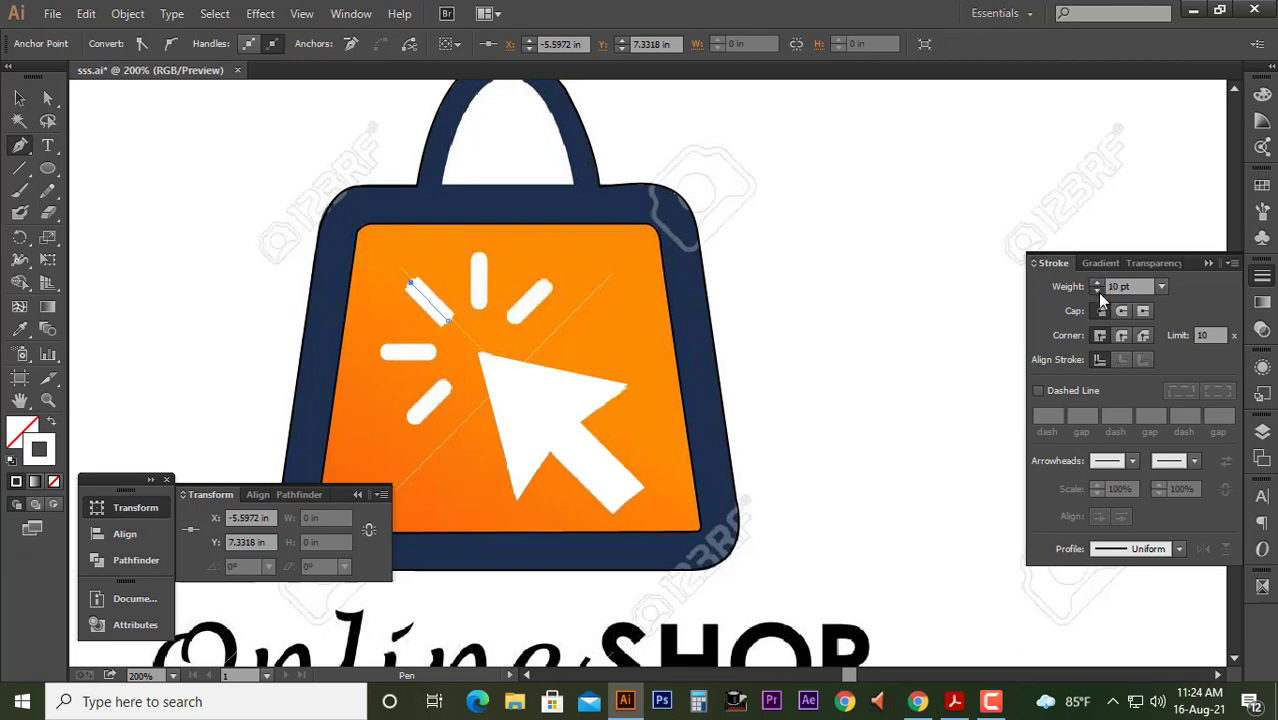
{"action": "left_click", "coordinate": [1124, 335]}
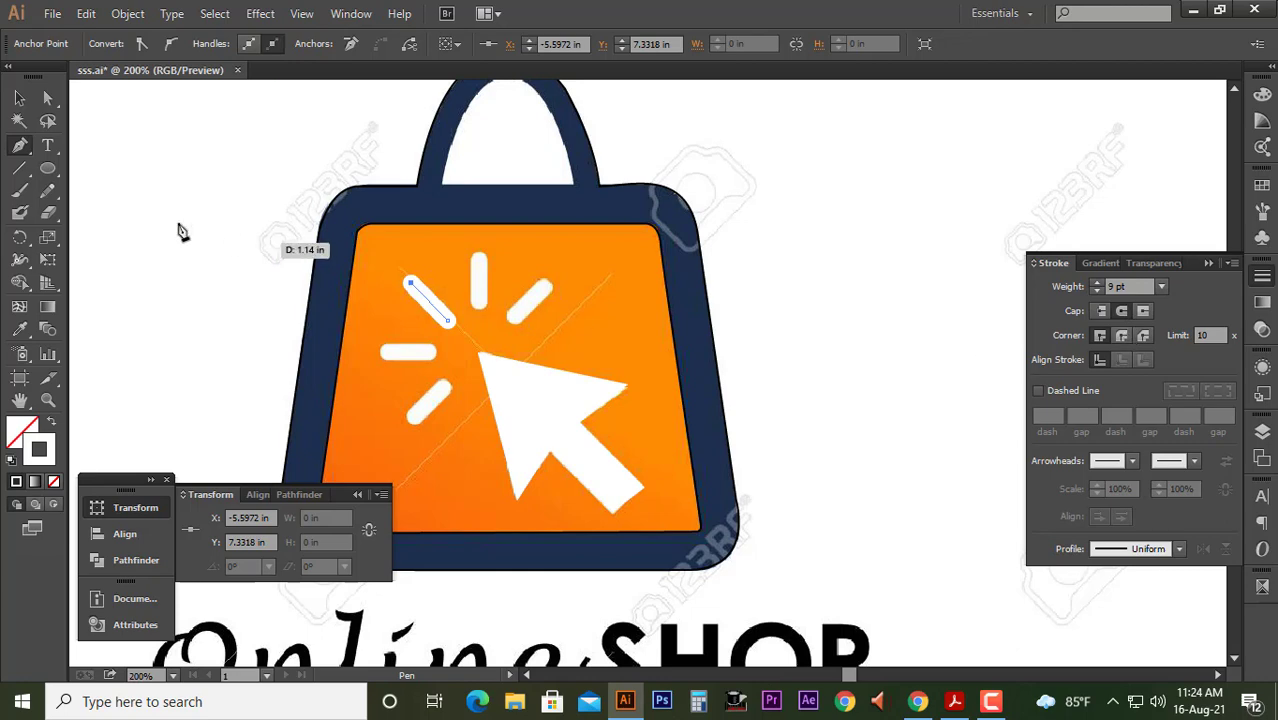
Draw a white stroked line over the vertical ray above the arrow
{"action": "left_click", "coordinate": [479, 259]}
{"action": "left_click", "coordinate": [479, 304]}
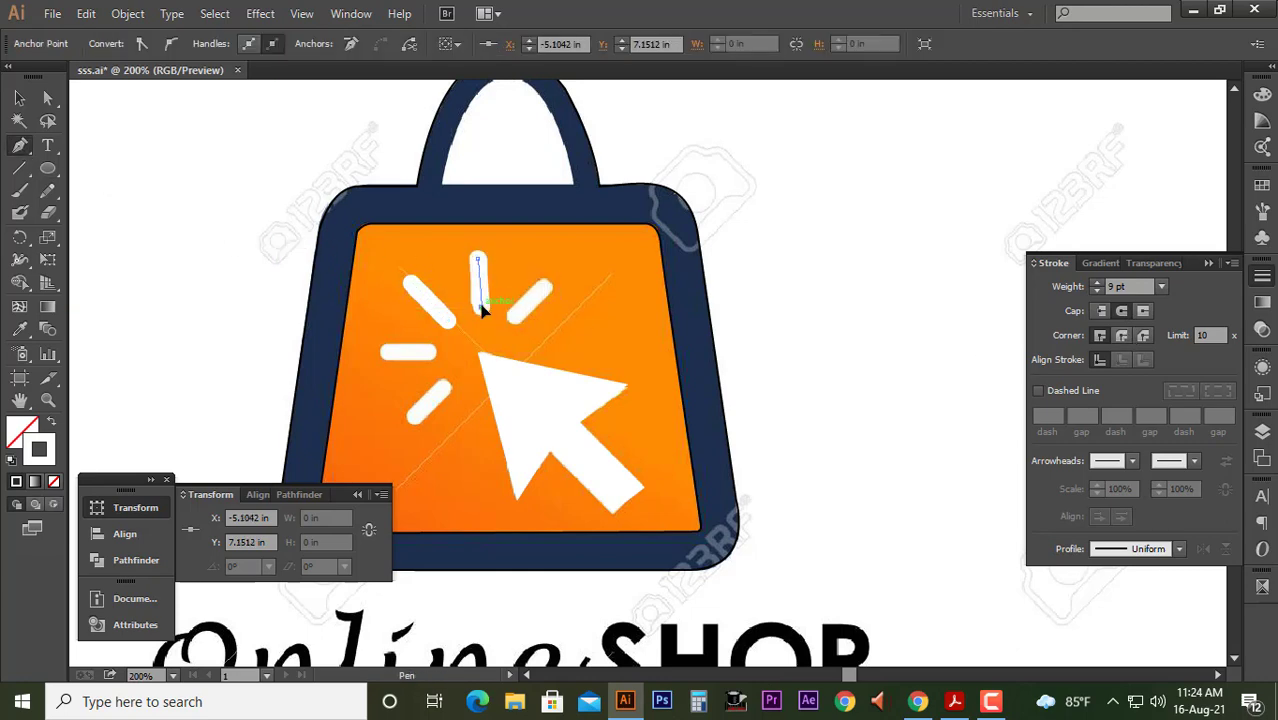
{"action": "key", "text": "Escape"}
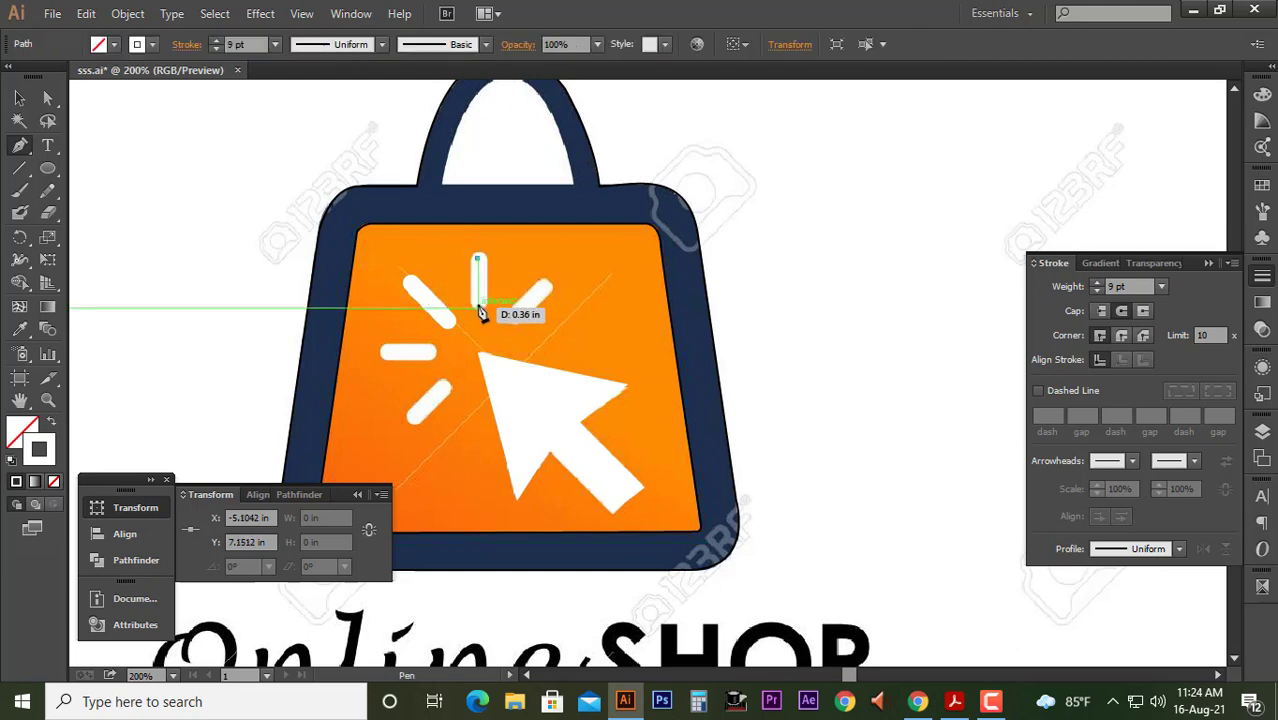
{"action": "left_click", "coordinate": [479, 306]}
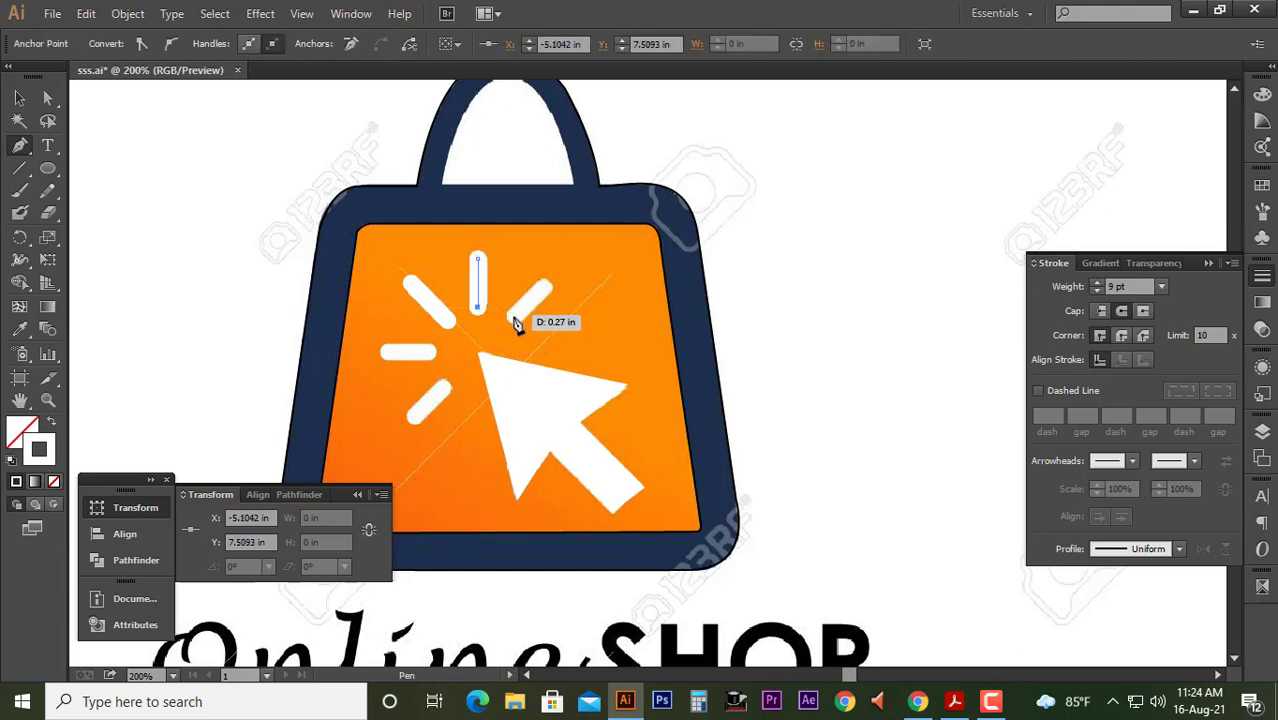
{"action": "left_click", "coordinate": [512, 320]}
{"action": "key", "text": "a"}
{"action": "left_click", "coordinate": [185, 171]}
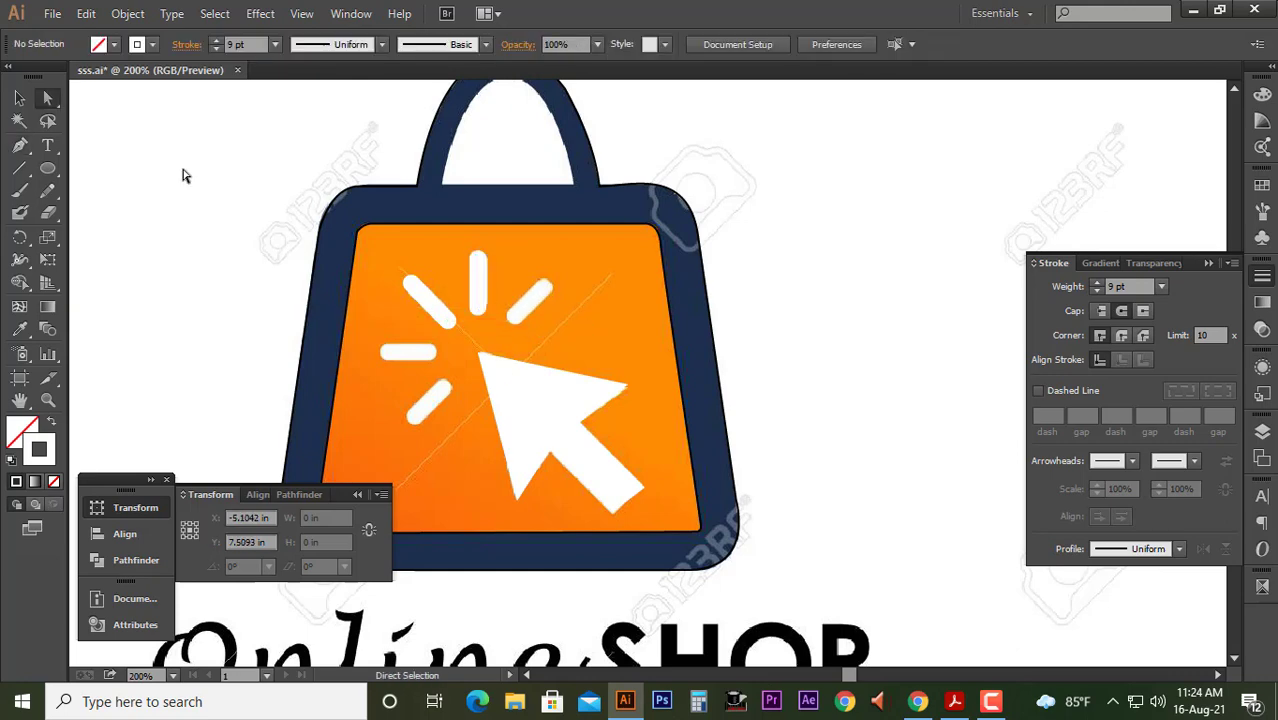
{"action": "left_click", "coordinate": [19, 145]}
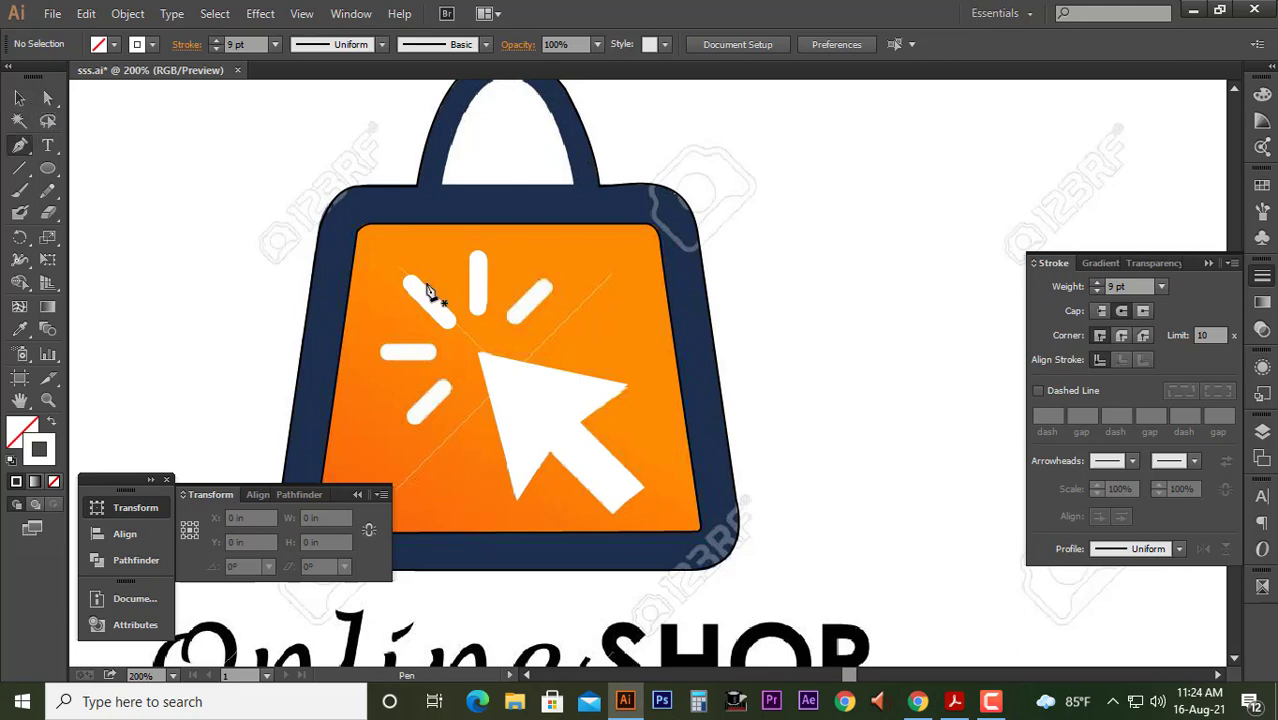
Draw white stroked lines over the upper-right, left horizontal and lower-left rays, then deselect
{"action": "left_click", "coordinate": [511, 323]}
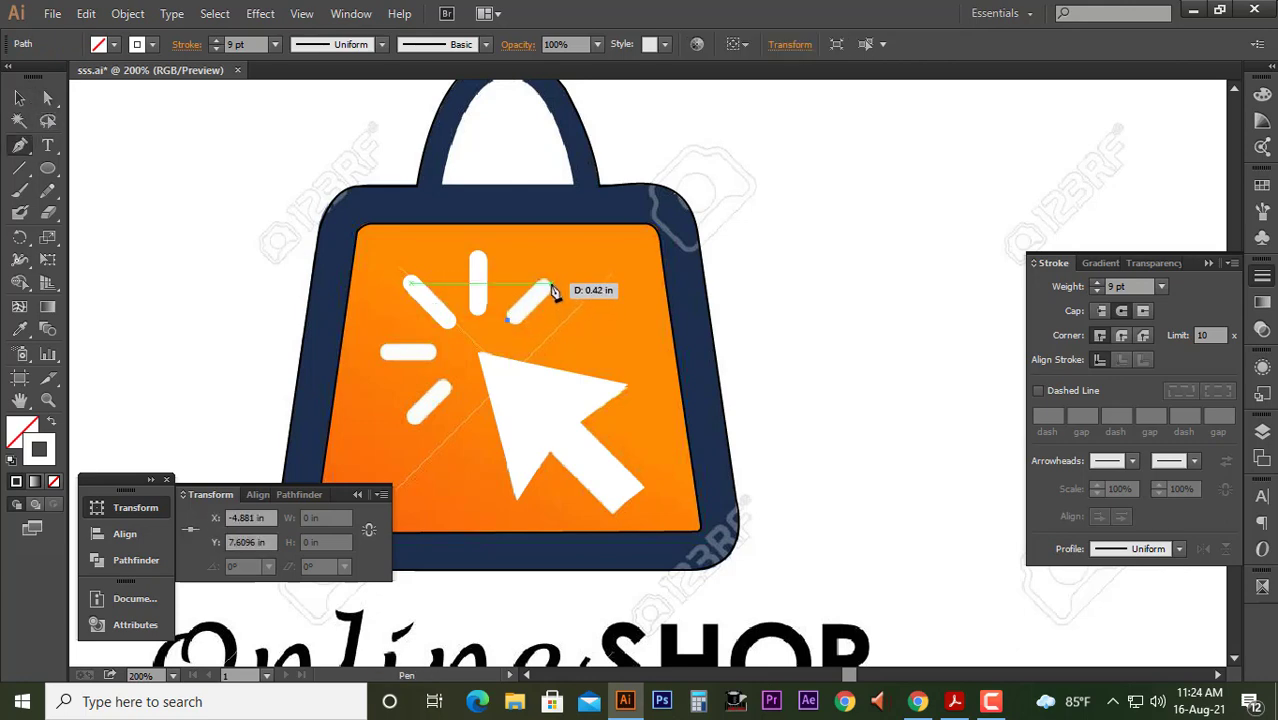
{"action": "left_click", "coordinate": [552, 287]}
{"action": "left_click", "coordinate": [548, 288], "text": "ctrl"}
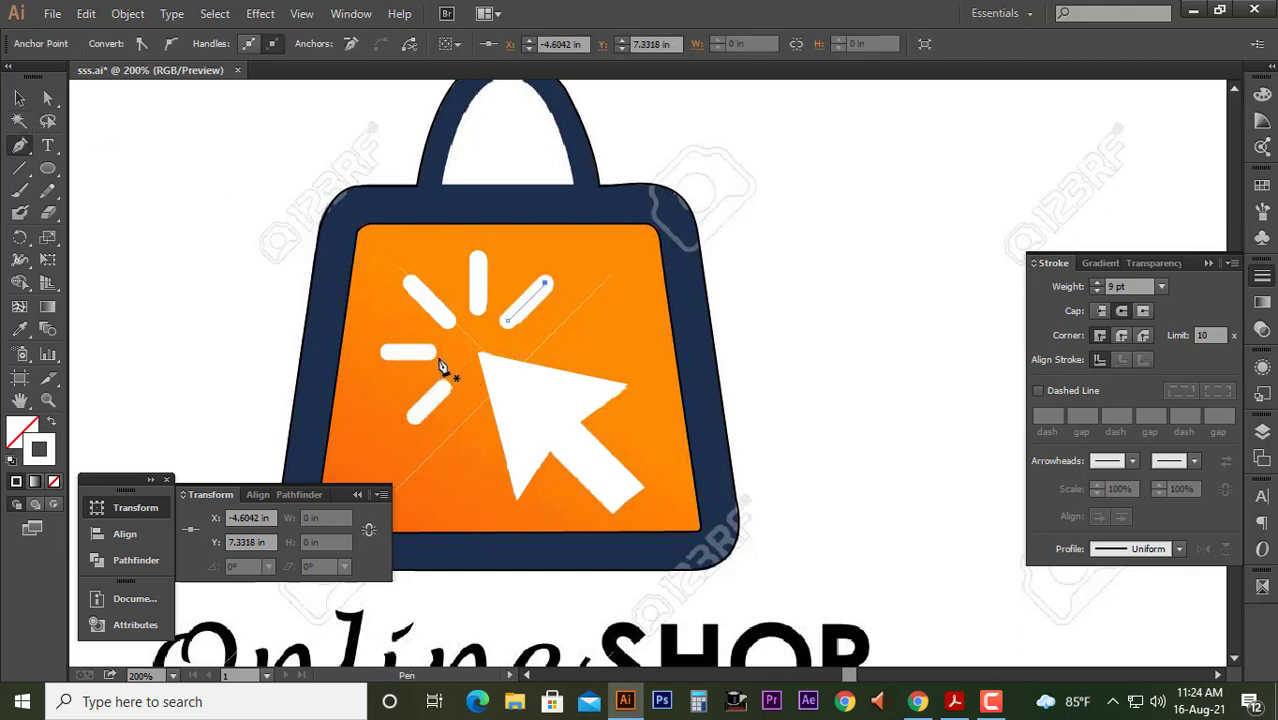
{"action": "left_click_drag", "start_coordinate": [433, 358], "coordinate": [389, 357]}
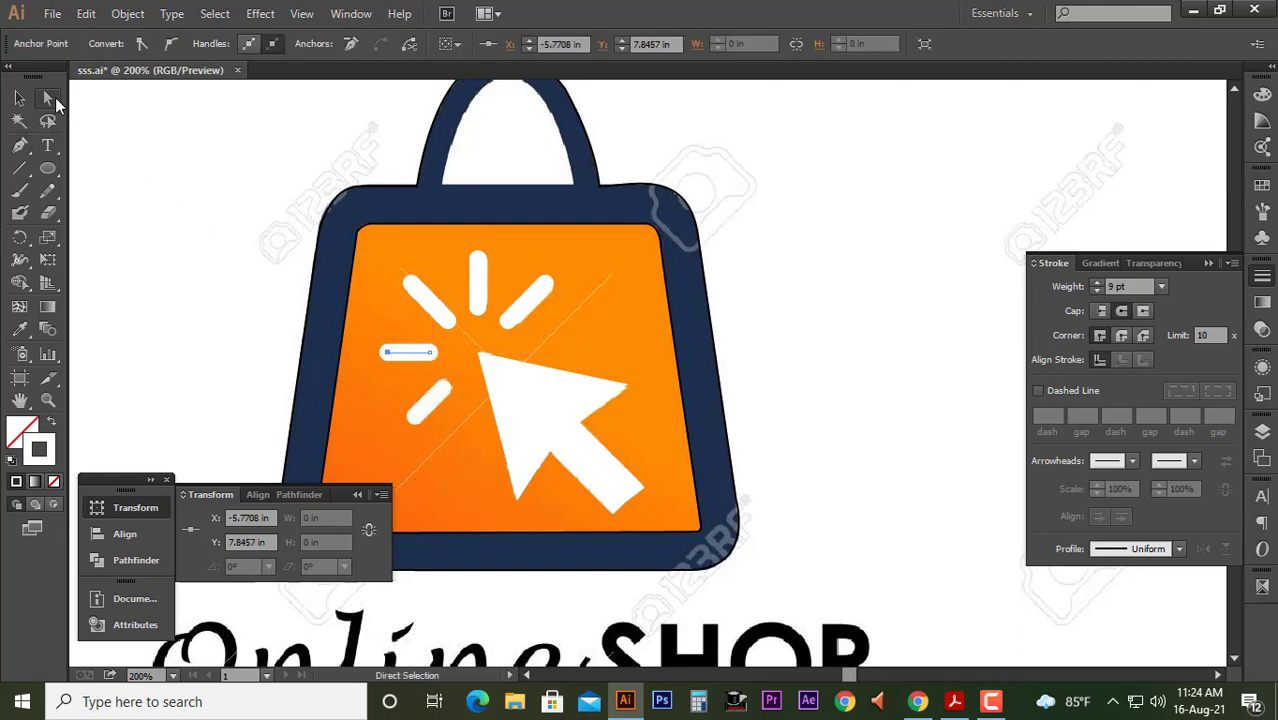
{"action": "left_click", "coordinate": [19, 145]}
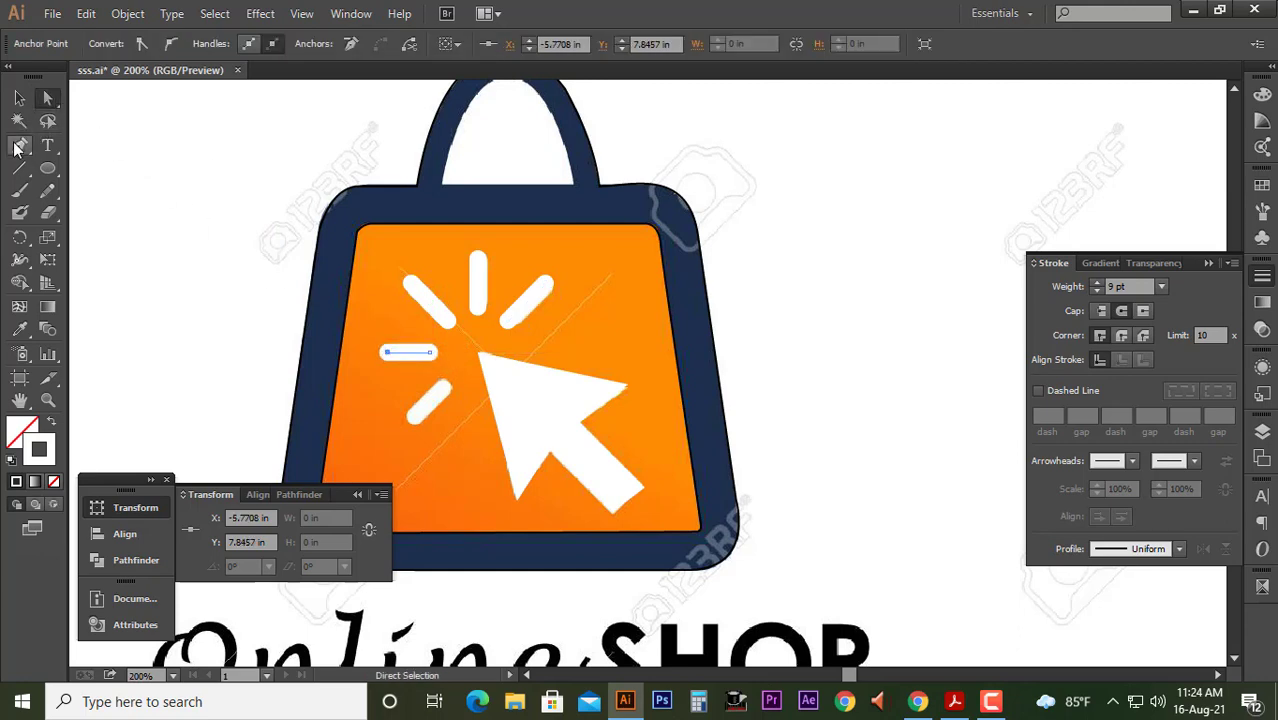
{"action": "left_click", "coordinate": [447, 386]}
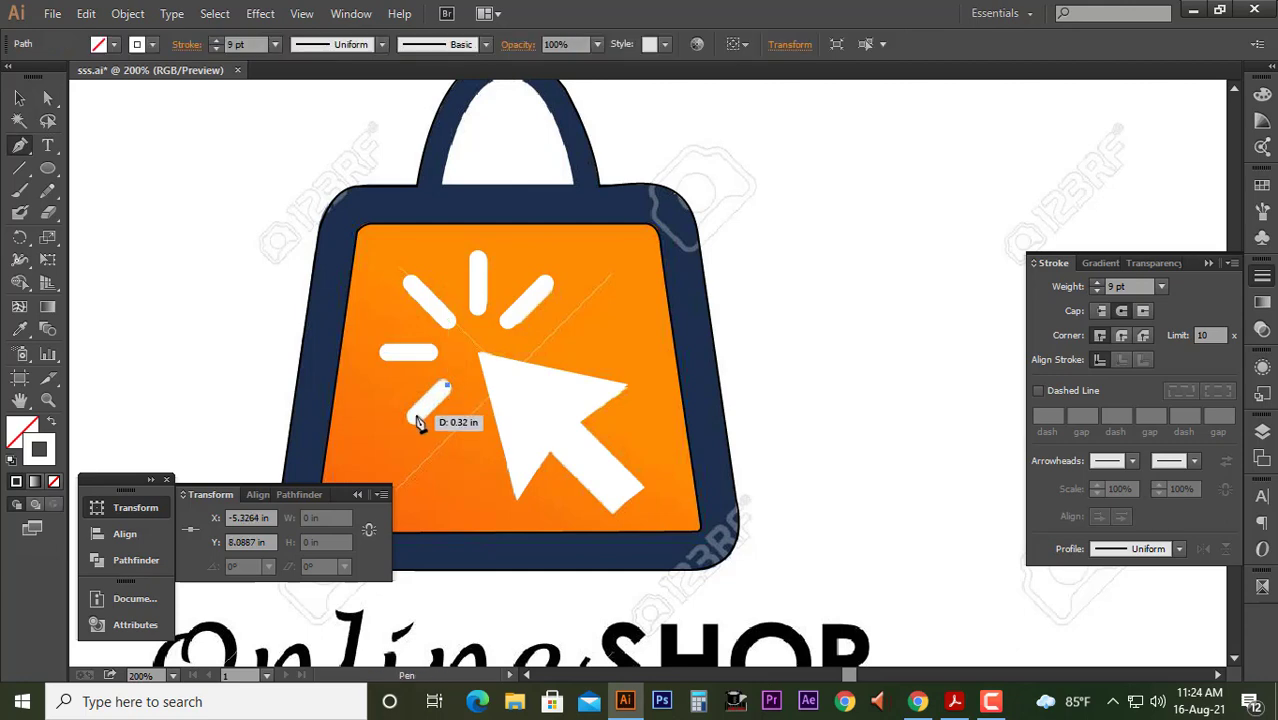
{"action": "left_click", "coordinate": [411, 419]}
{"action": "key", "text": "v"}
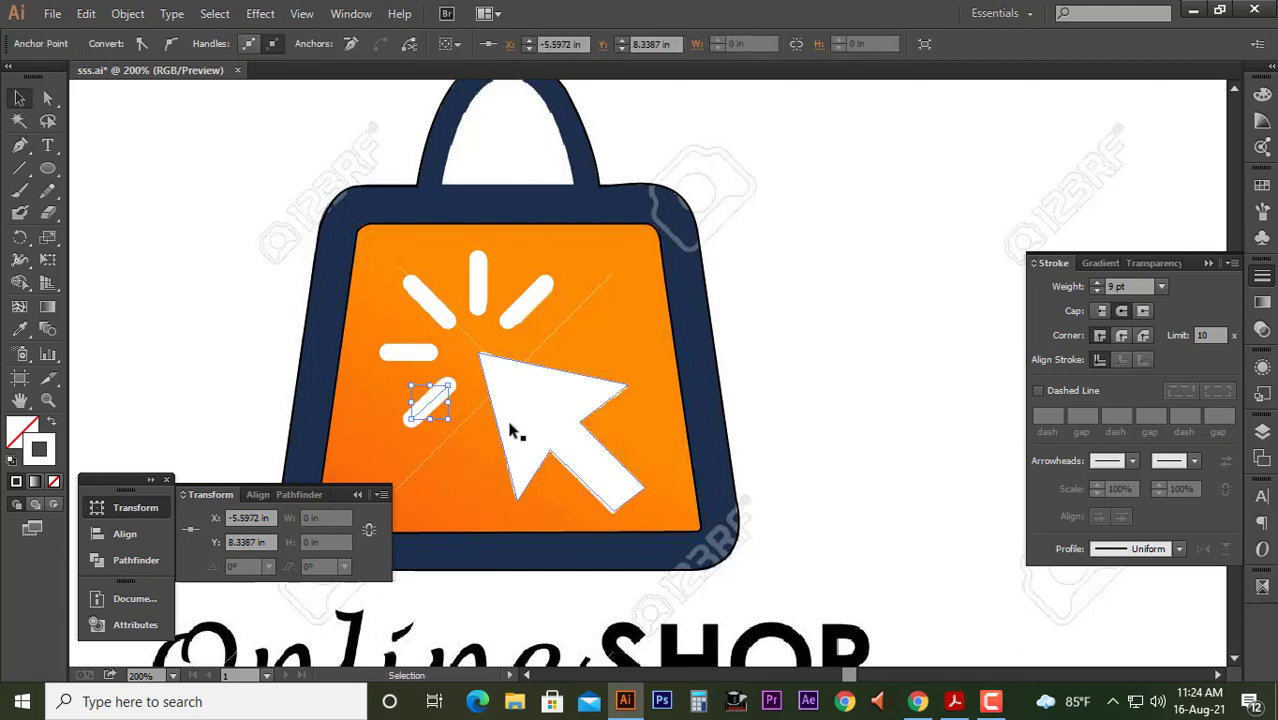
{"action": "left_click", "coordinate": [508, 429]}
{"action": "left_click", "coordinate": [604, 242]}
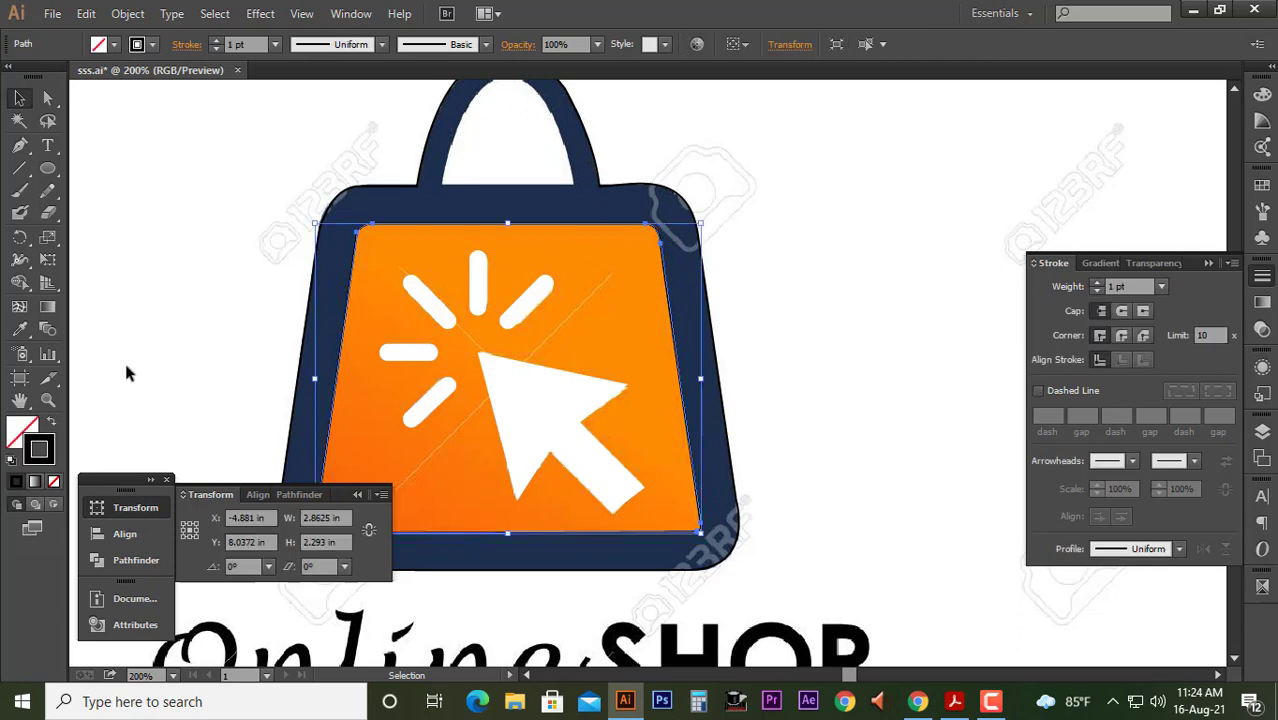
Replace the orange inner shape's gradient with a flat orange fill
{"action": "left_click", "coordinate": [19, 330]}
{"action": "left_click", "coordinate": [628, 306]}
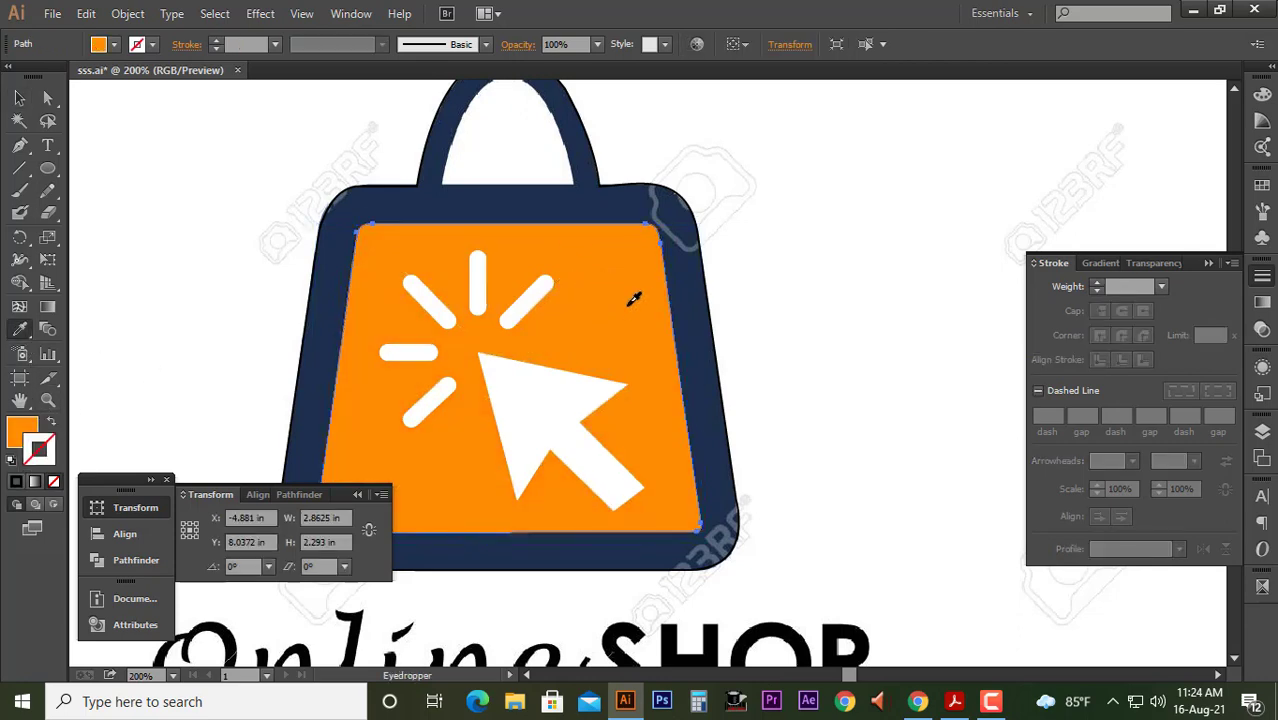
{"action": "key", "text": "v"}
{"action": "left_click", "coordinate": [605, 190]}
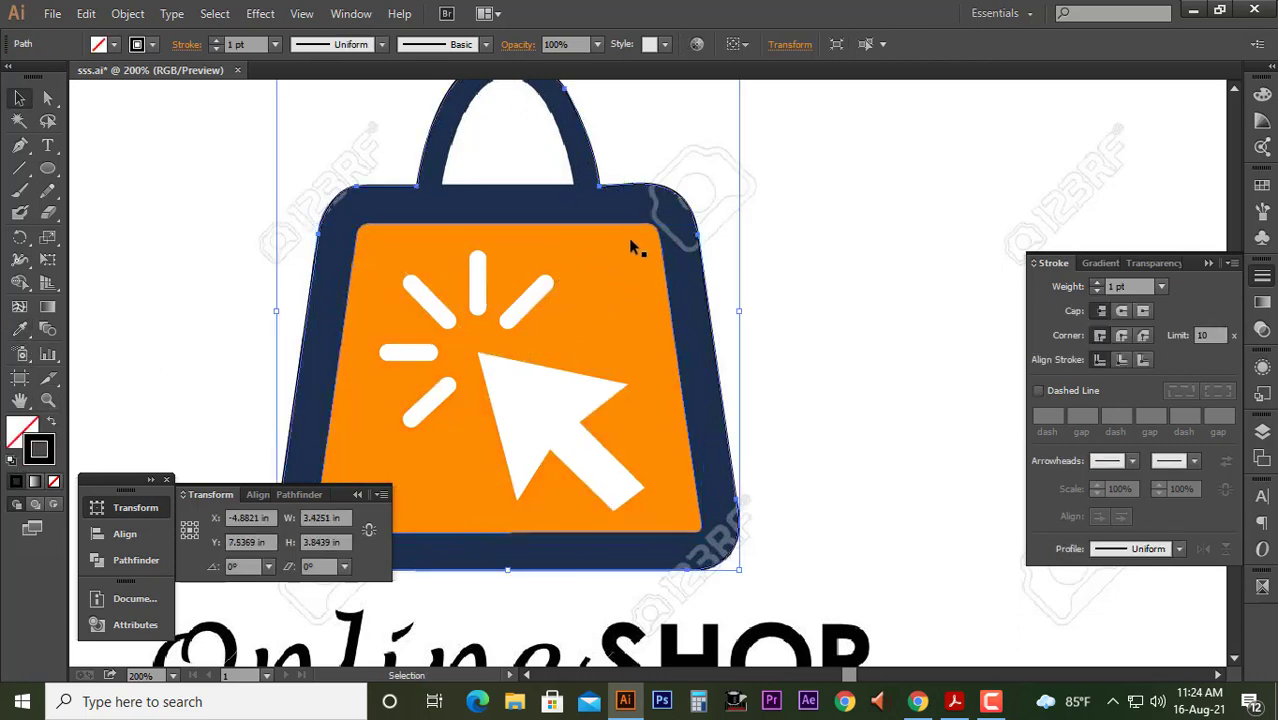
{"action": "left_click", "coordinate": [150, 180]}
Trace a closed curved pen path along the inside of the bag's handle
{"action": "left_click", "coordinate": [19, 145]}
{"action": "scroll", "coordinate": [440, 185], "scroll_direction": "up", "scroll_amount": 2}
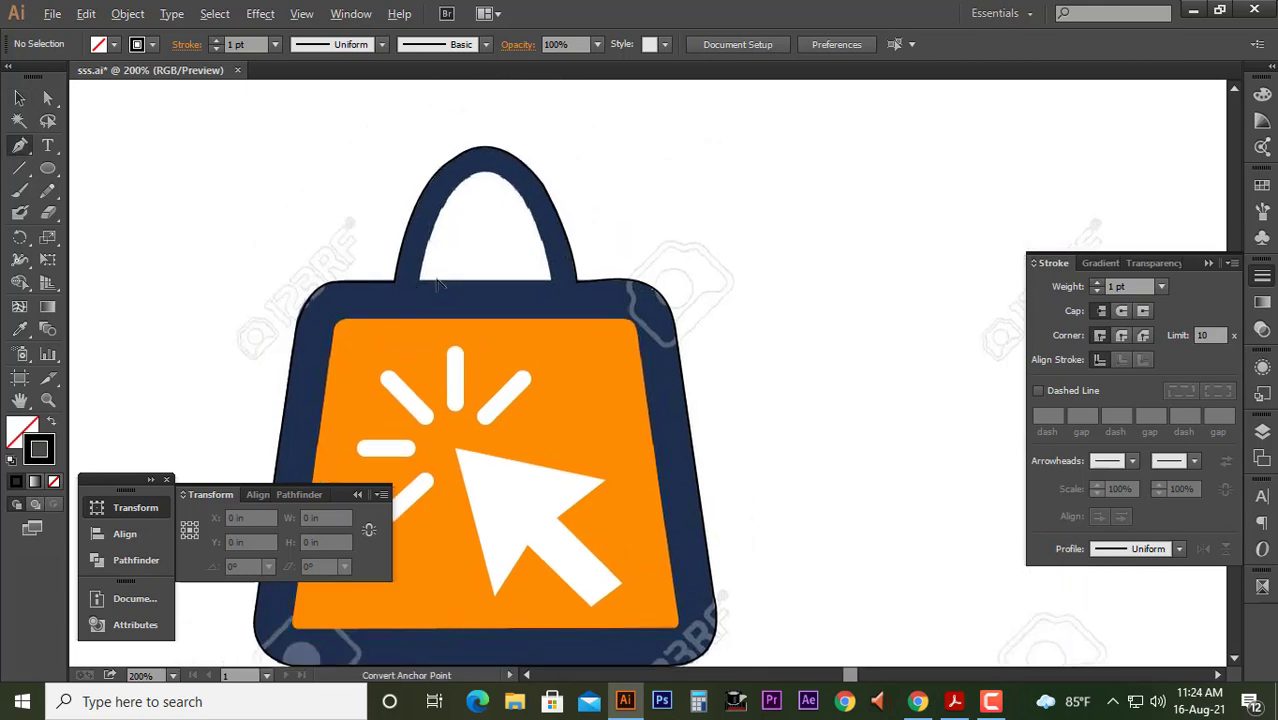
{"action": "scroll", "coordinate": [430, 280], "scroll_direction": "up", "scroll_amount": 1}
{"action": "left_click", "coordinate": [411, 281]}
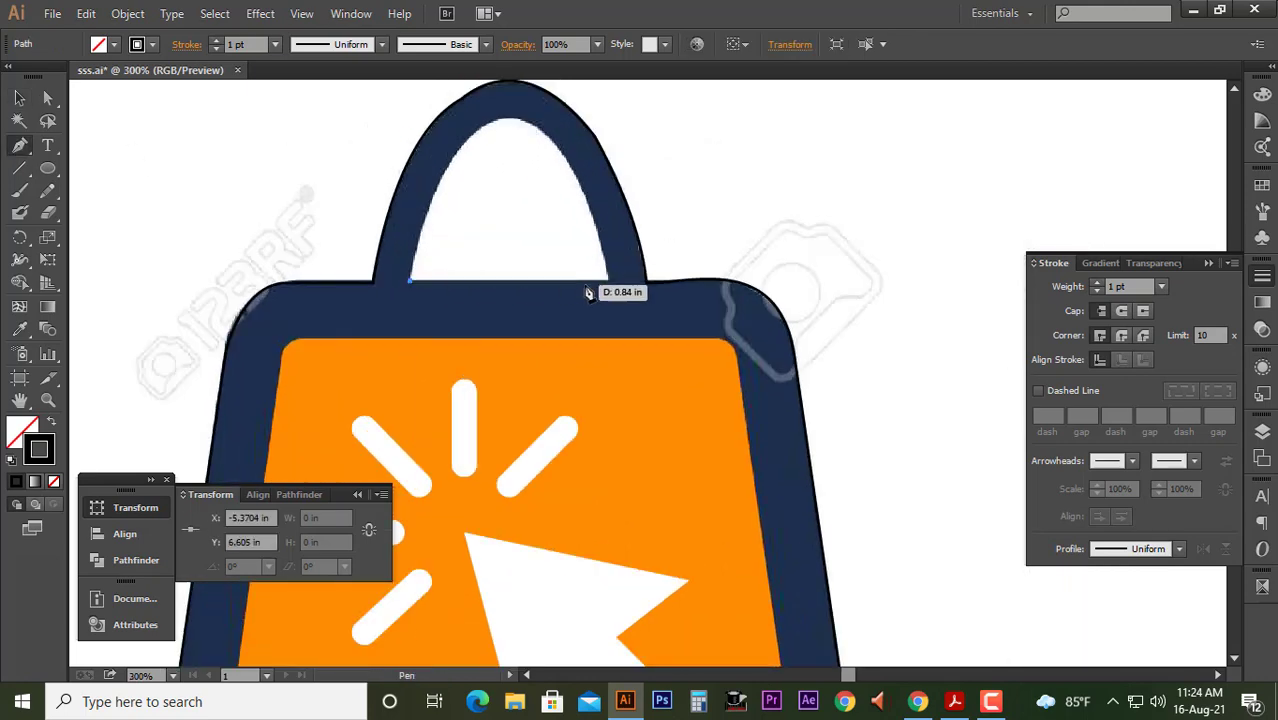
{"action": "left_click", "coordinate": [607, 282]}
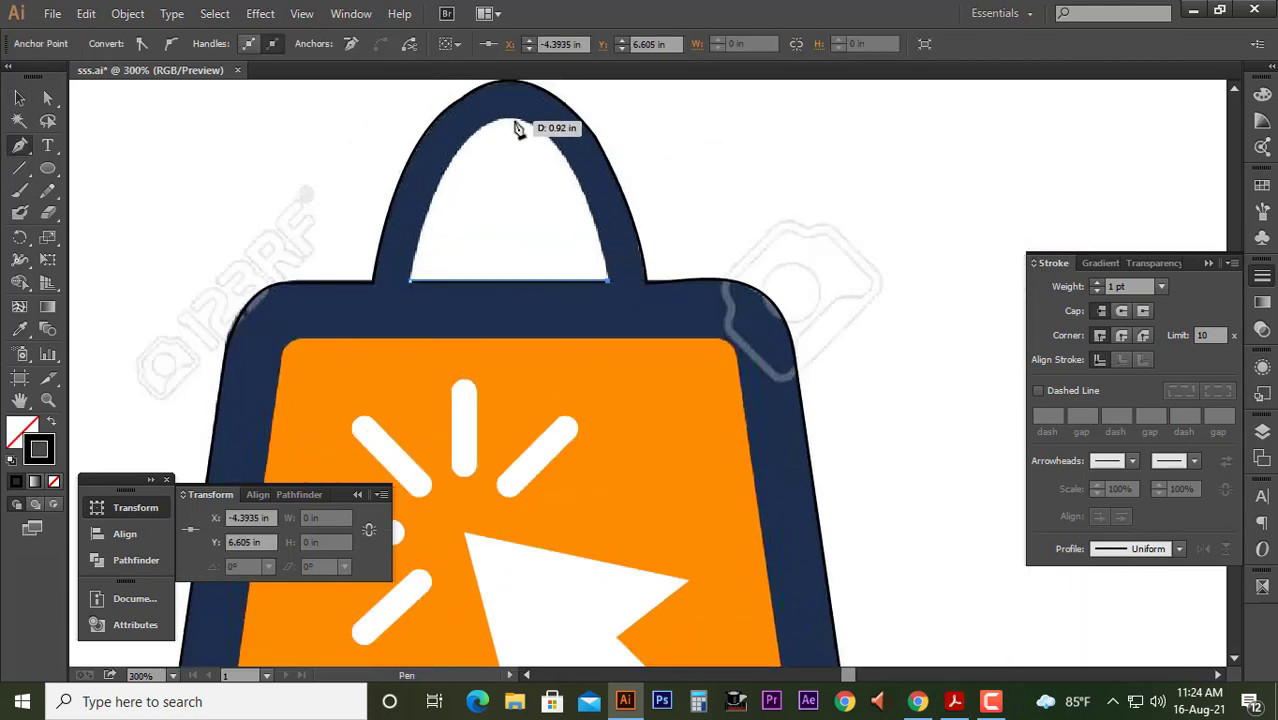
{"action": "mouse_move", "coordinate": [514, 118]}
{"action": "left_mouse_down"}
{"action": "mouse_move", "coordinate": [448, 125]}
{"action": "mouse_move", "coordinate": [493, 126]}
{"action": "left_mouse_up"}
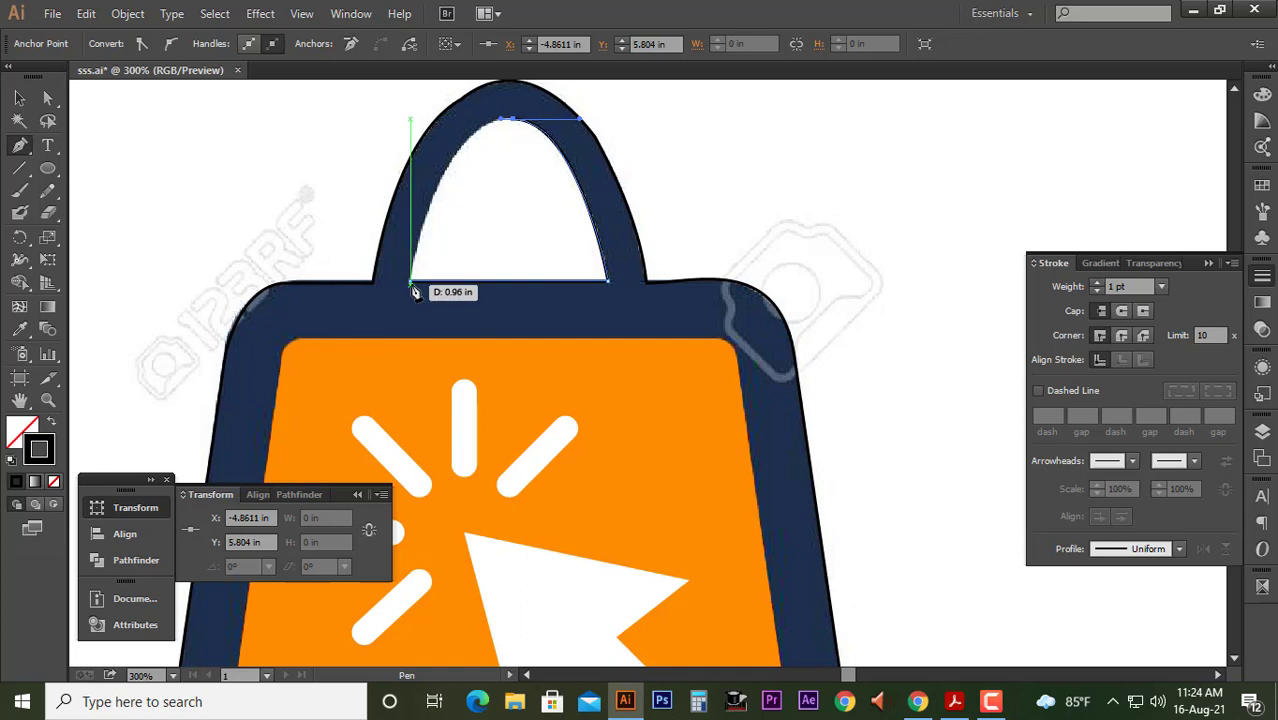
{"action": "left_click_drag", "start_coordinate": [412, 283], "coordinate": [379, 433]}
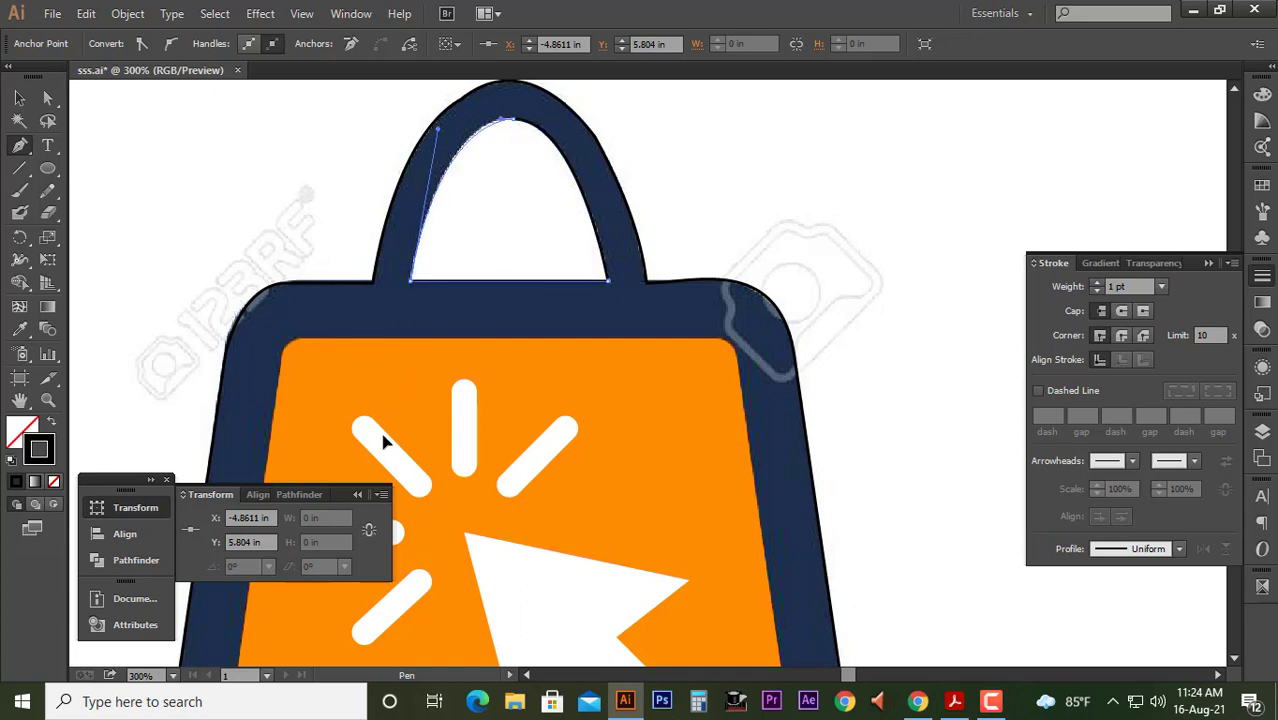
{"action": "key", "text": "v"}
Cut the handle hole out of the bag outline, making one compound path
{"action": "left_click", "coordinate": [516, 223]}
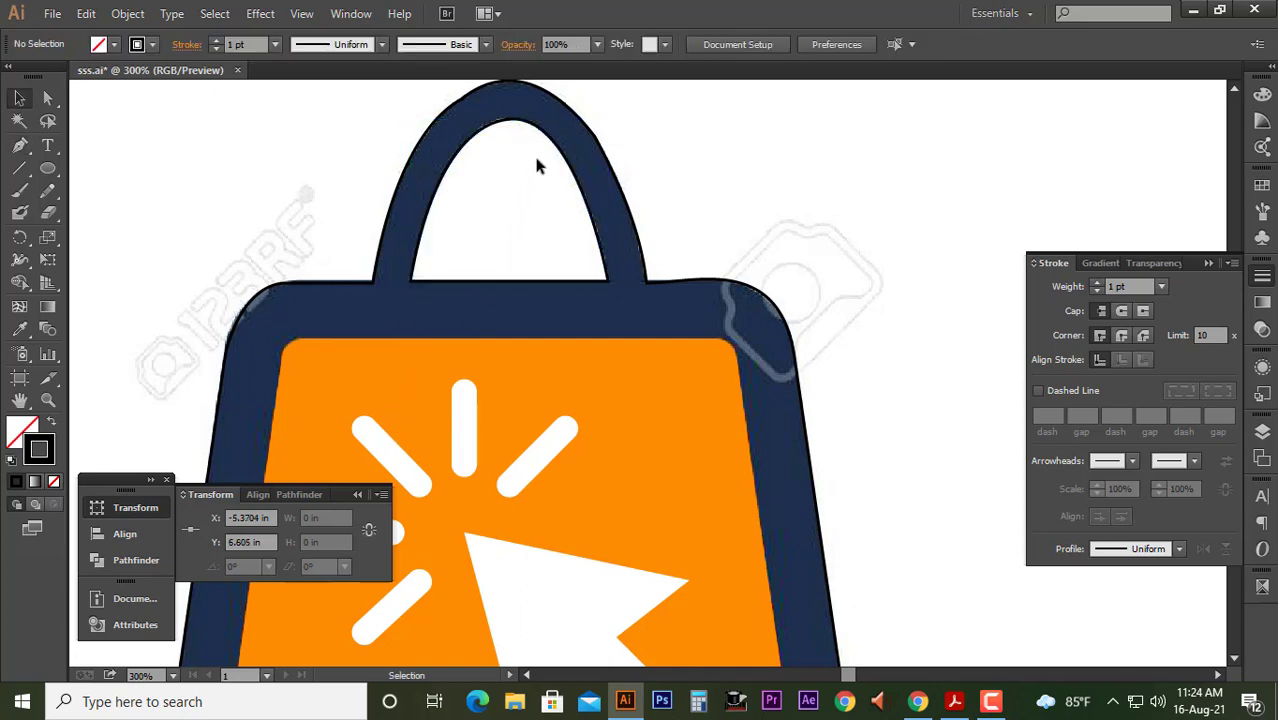
{"action": "left_click_drag", "start_coordinate": [511, 190], "coordinate": [643, 200]}
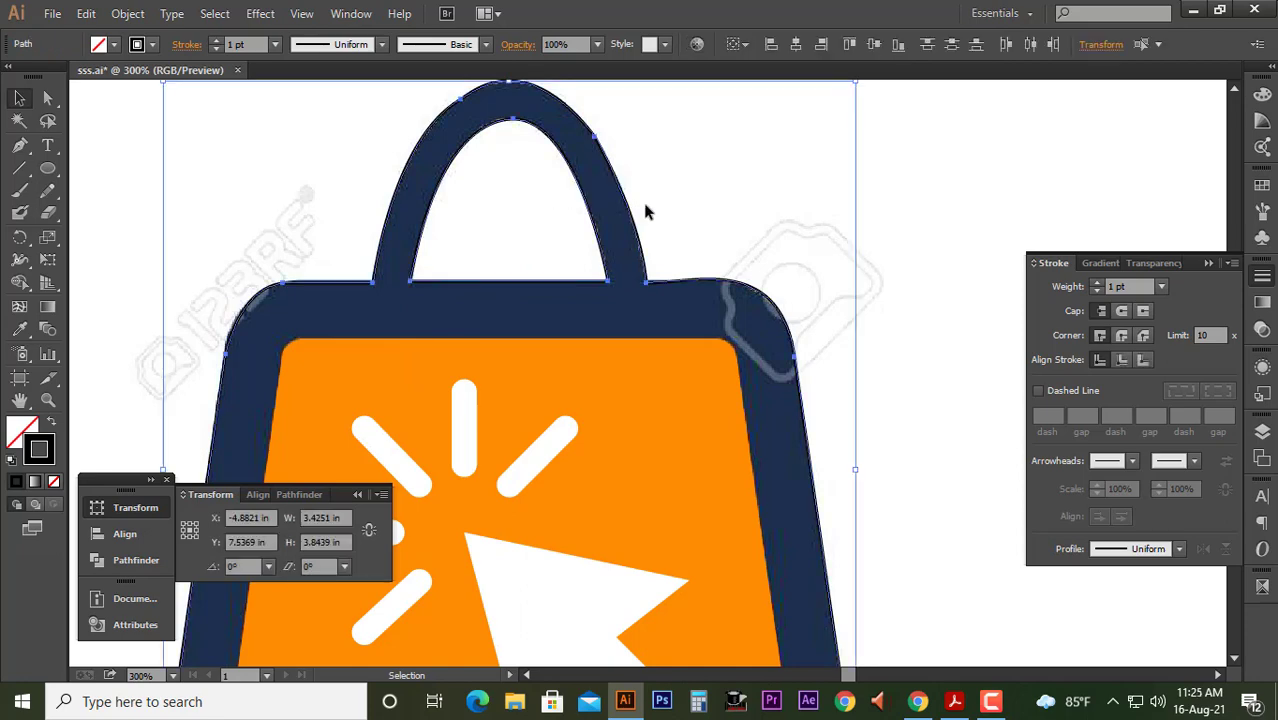
{"action": "left_click", "coordinate": [300, 495]}
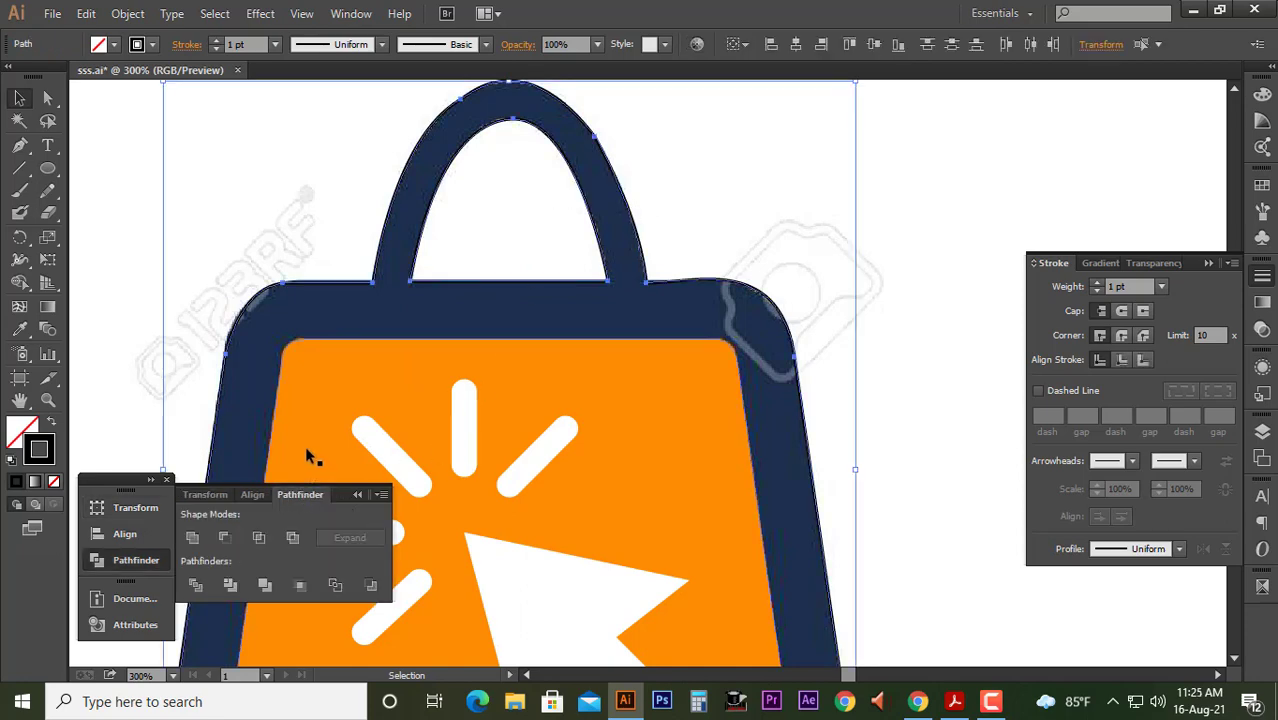
{"action": "left_click", "coordinate": [298, 538]}
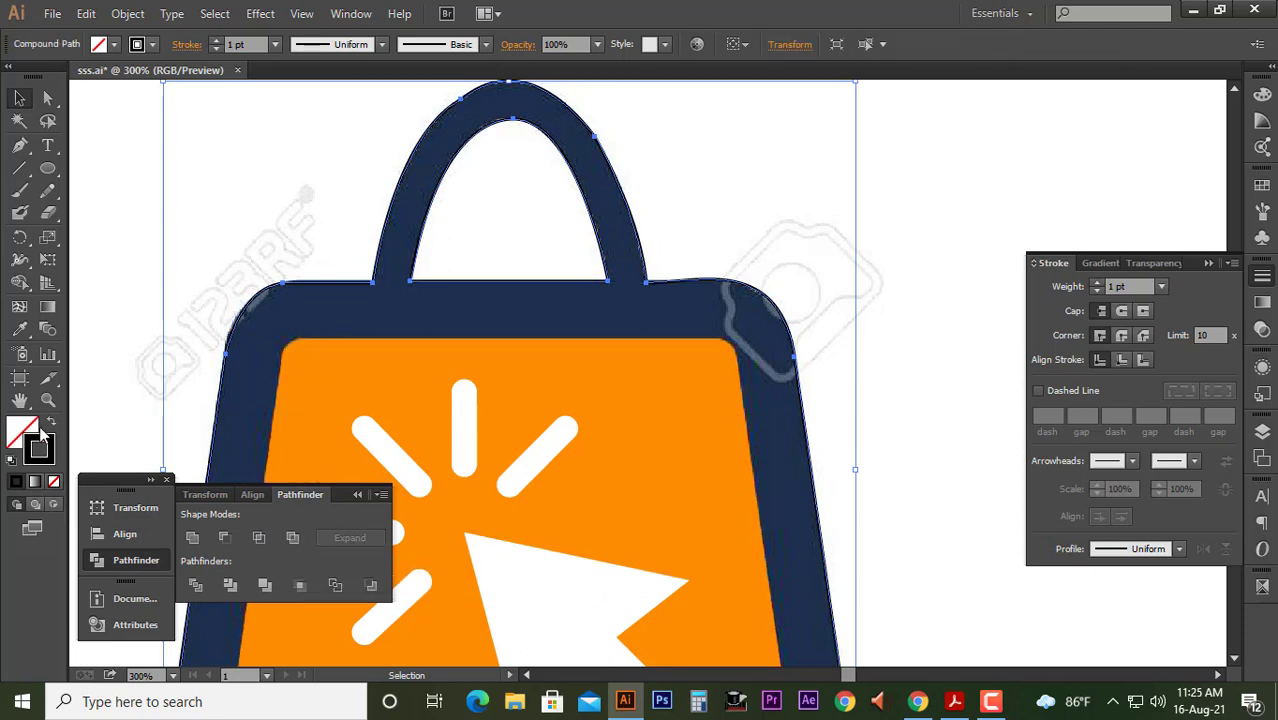
Copy the handle's navy fill onto the bag outline with the Eyedropper
{"action": "left_click", "coordinate": [20, 330]}
{"action": "left_click", "coordinate": [298, 302]}
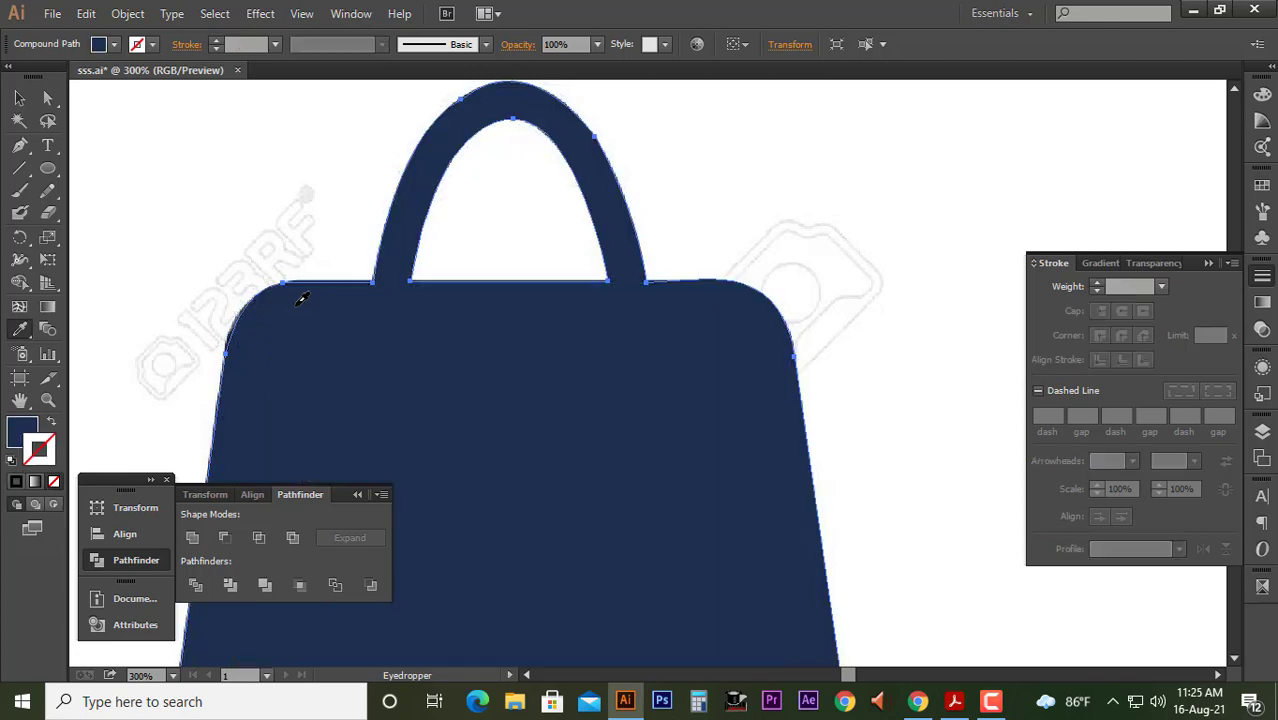
{"action": "left_click", "coordinate": [47, 97]}
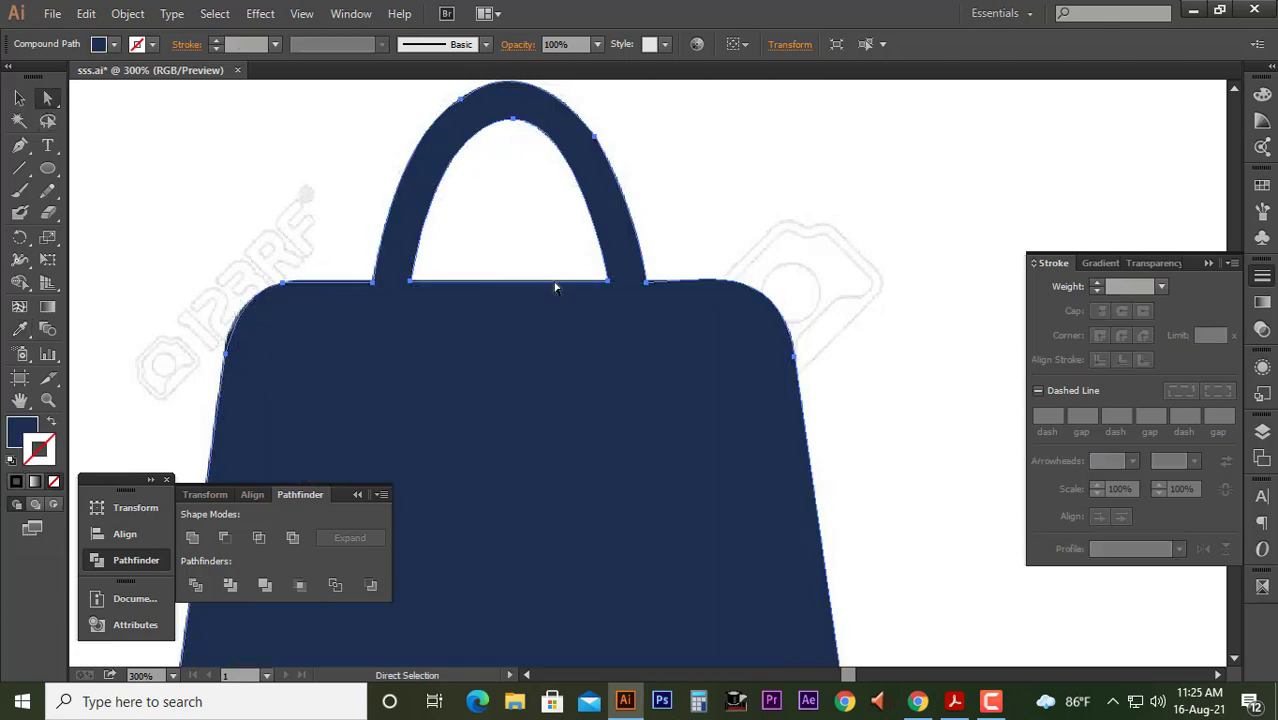
{"action": "scroll", "coordinate": [603, 294], "scroll_direction": "down", "scroll_amount": 1}
{"action": "scroll", "coordinate": [603, 294], "scroll_direction": "down", "scroll_amount": 1}
{"action": "scroll", "coordinate": [603, 294], "scroll_direction": "down", "scroll_amount": 1}
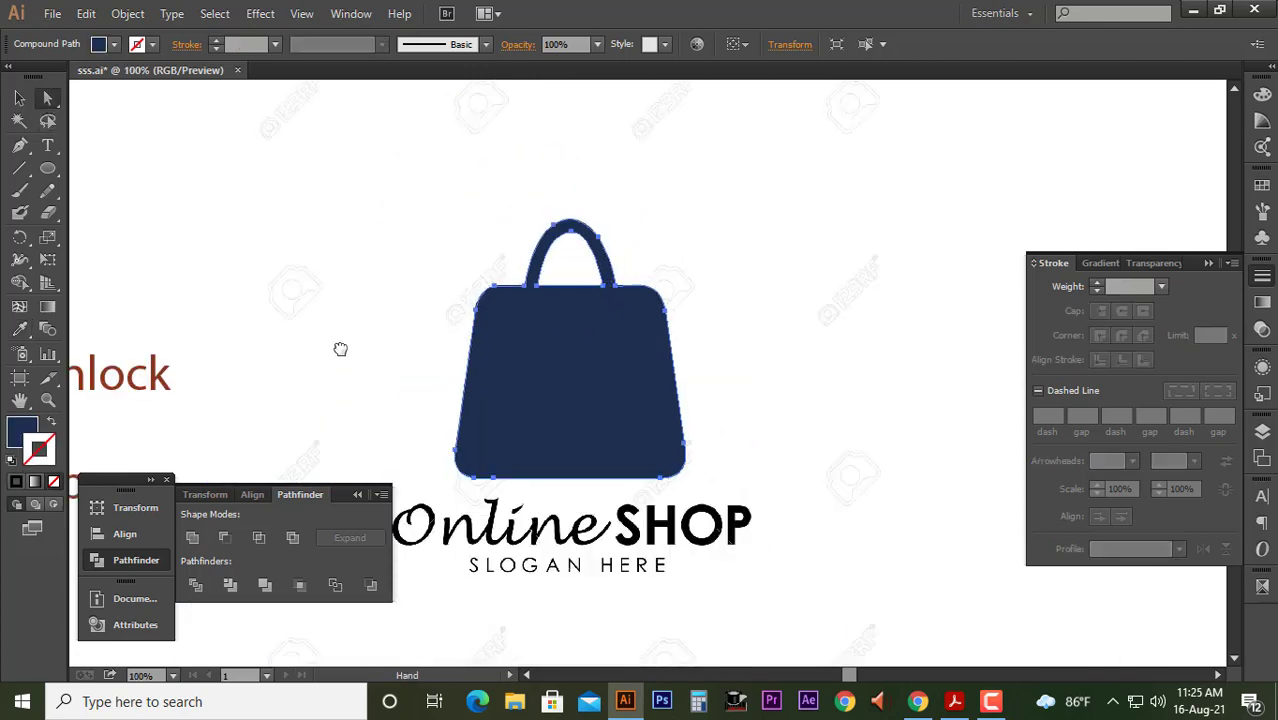
Send the navy bag behind the orange cursor artwork
{"action": "left_click_drag", "start_coordinate": [339, 348], "coordinate": [510, 343]}
{"action": "scroll", "coordinate": [510, 343], "scroll_direction": "down", "scroll_amount": 1}
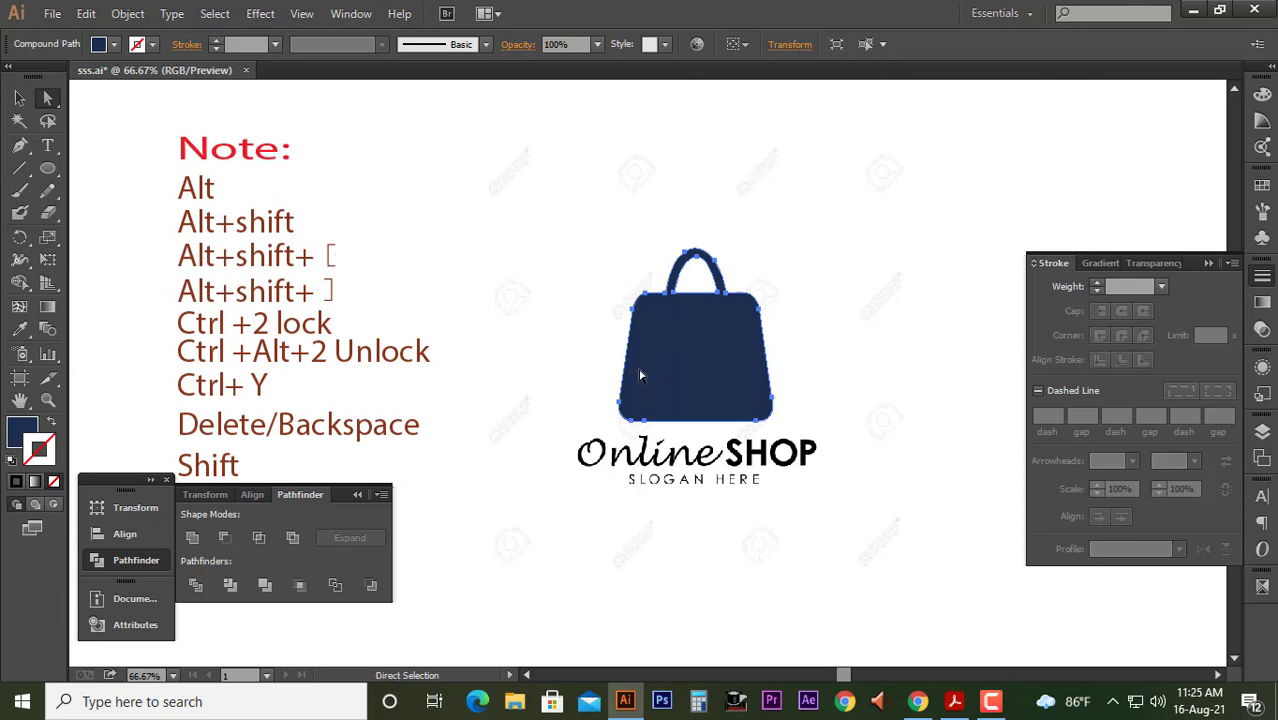
{"action": "key", "text": "ctrl"}
{"action": "key", "text": "ctrl+shift+bracketleft"}
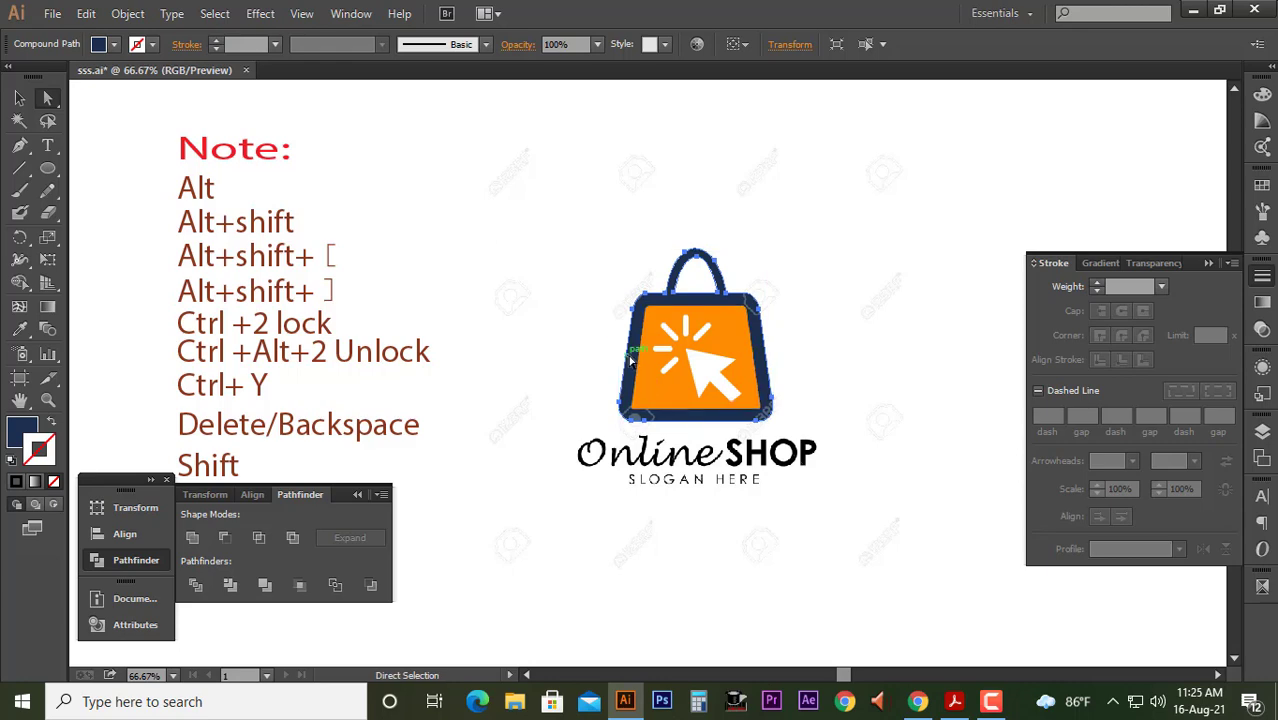
Add the text 'Online Shop' below the logo
{"action": "scroll", "coordinate": [614, 388], "scroll_direction": "right", "scroll_amount": 2}
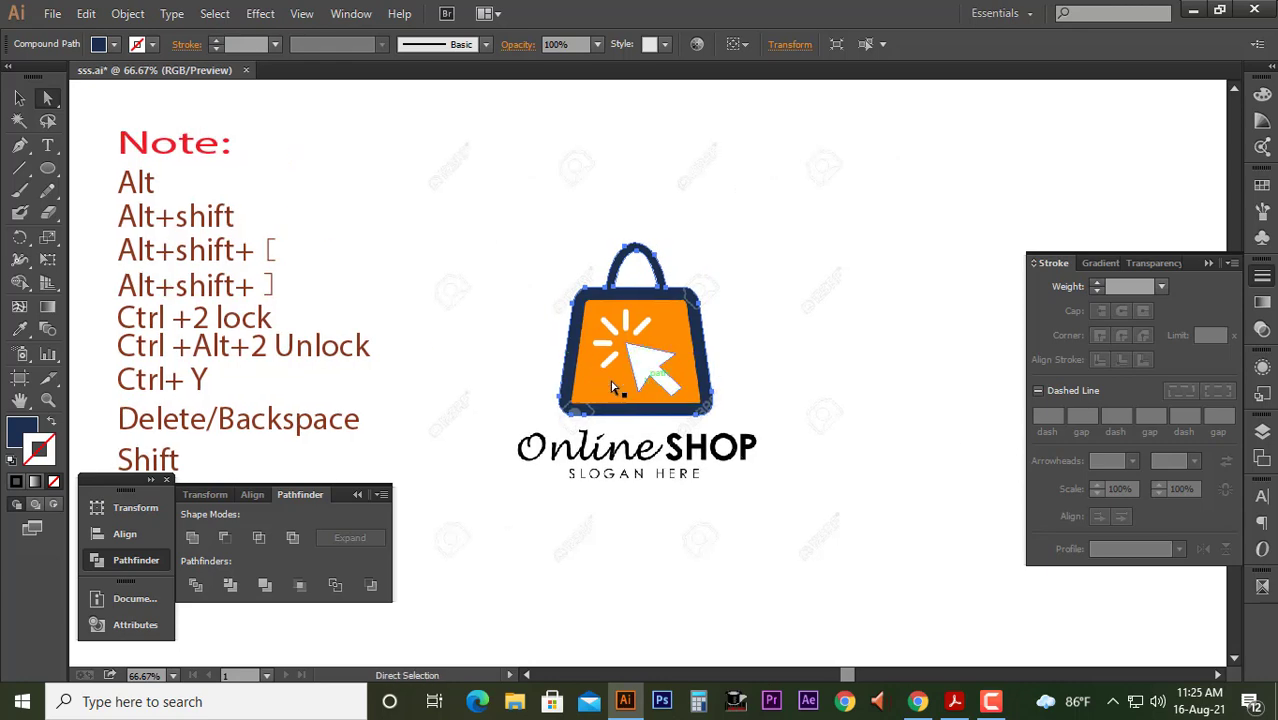
{"action": "left_click", "coordinate": [47, 145]}
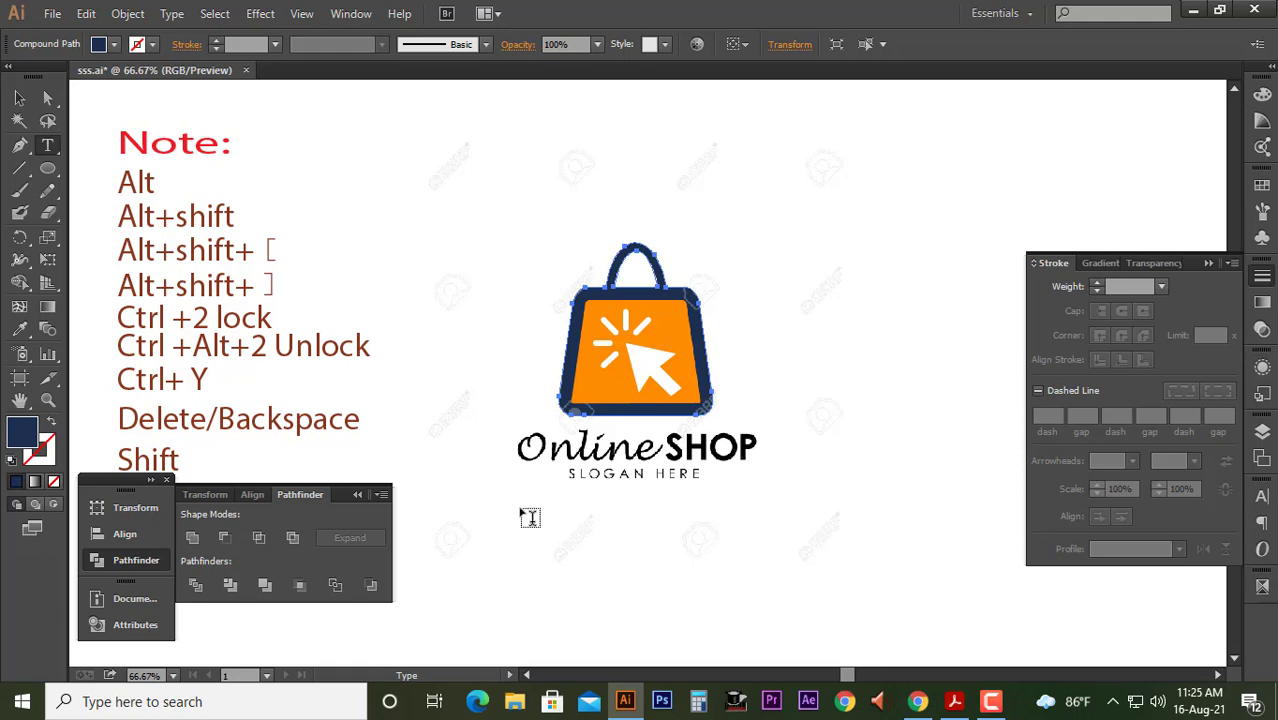
{"action": "key", "text": "ctrl+shift+a"}
{"action": "type", "text": "On"}
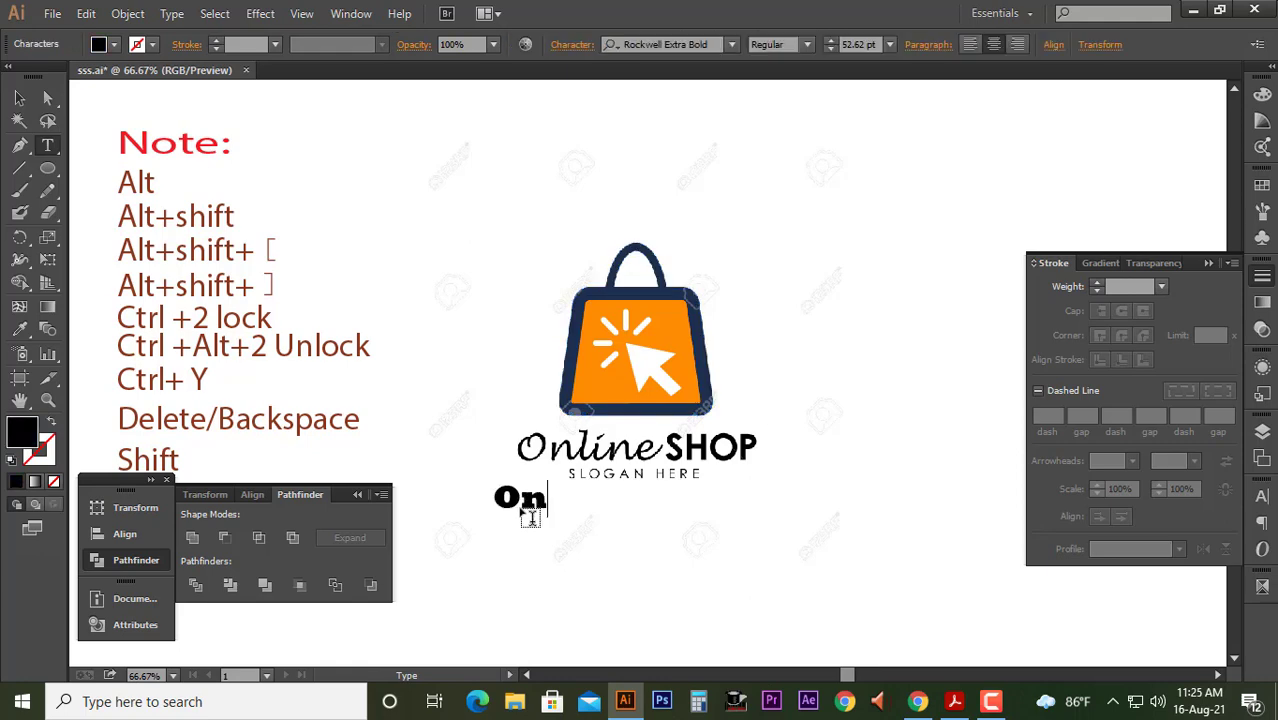
{"action": "type", "text": "lin"}
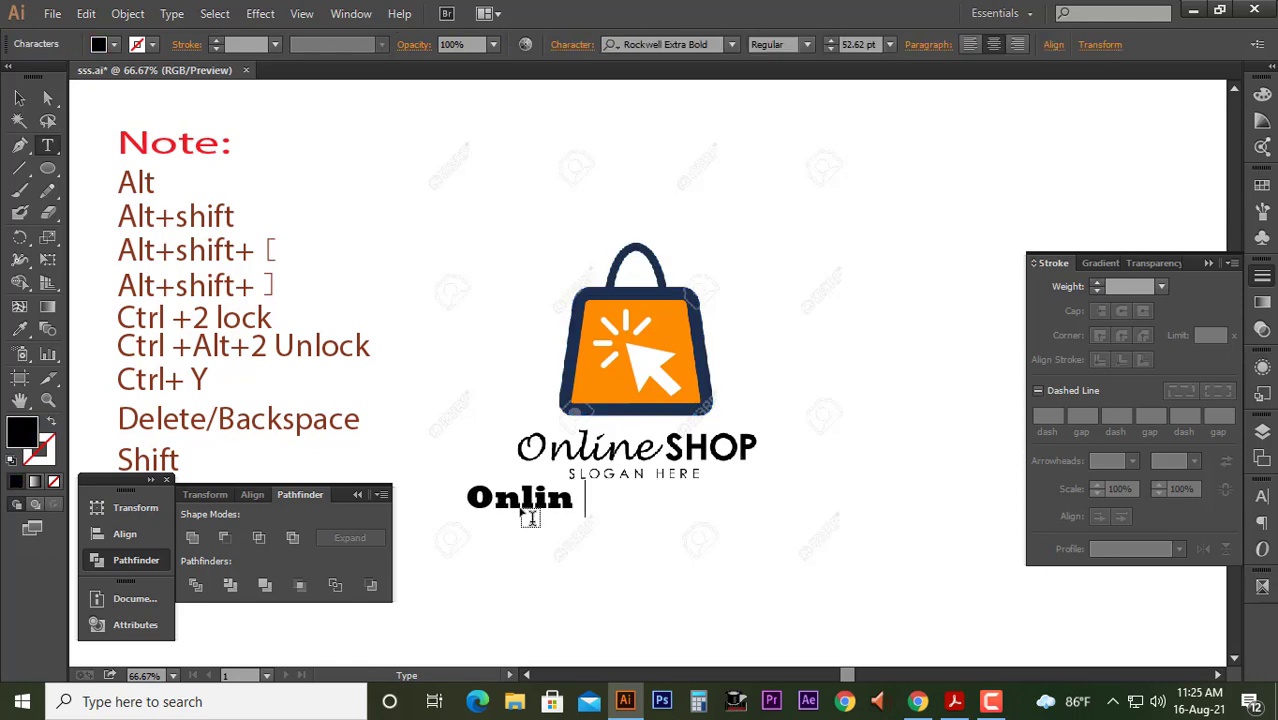
{"action": "type", "text": "e Shop"}
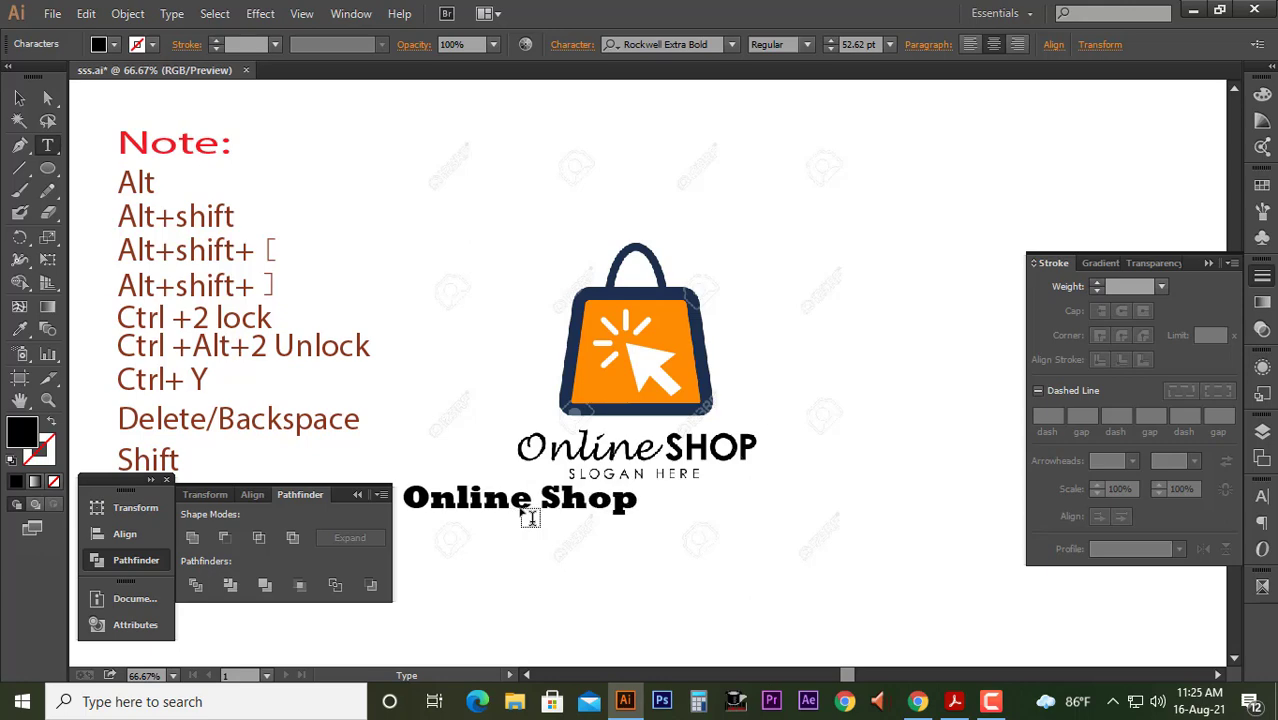
Set 'Online' in Segoe Script and move the text onto the old wordmark
{"action": "left_click_drag", "start_coordinate": [541, 497], "coordinate": [391, 478]}
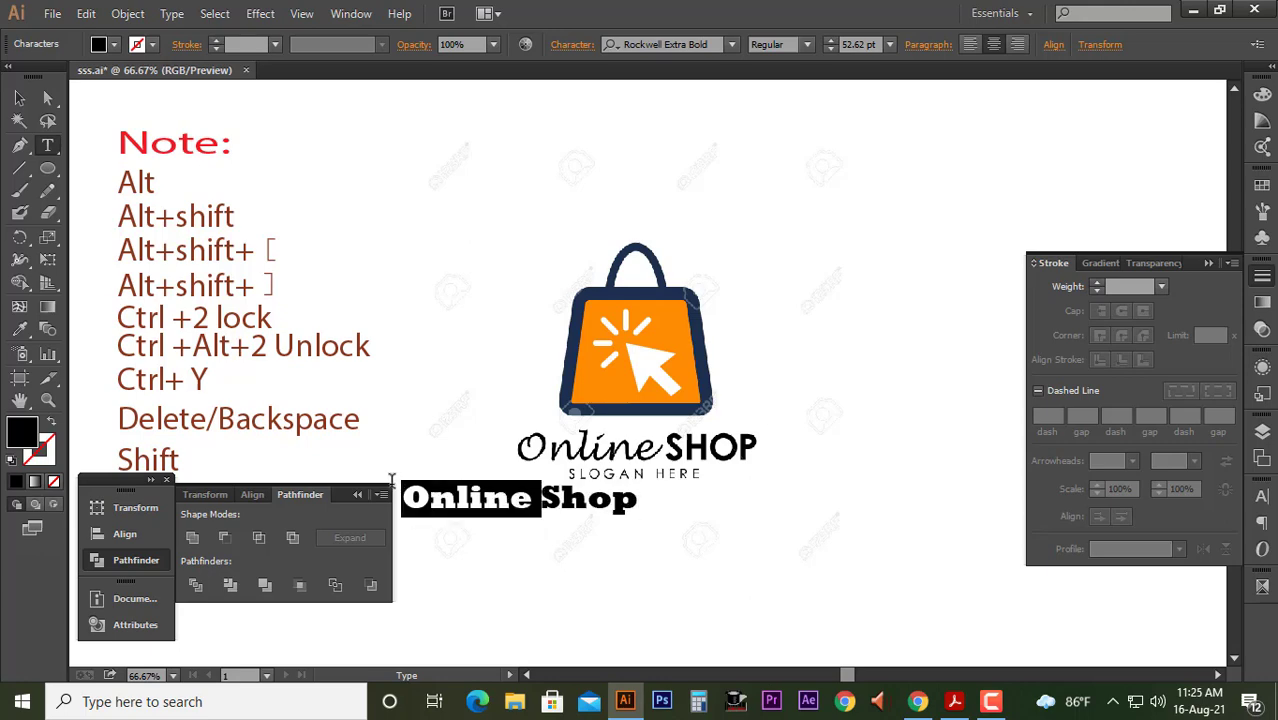
{"action": "left_click", "coordinate": [676, 46]}
{"action": "key", "text": "Down"}
{"action": "key", "text": "Down"}
{"action": "key", "text": "Down"}
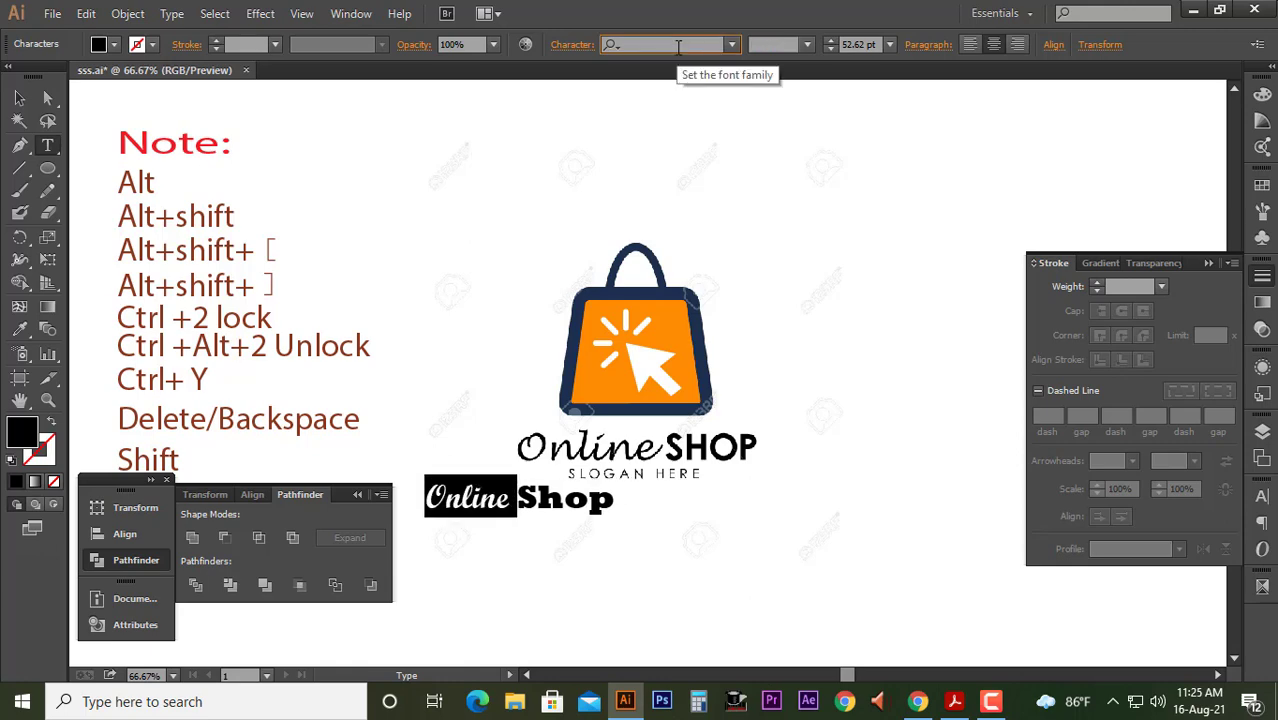
{"action": "key", "text": "Down"}
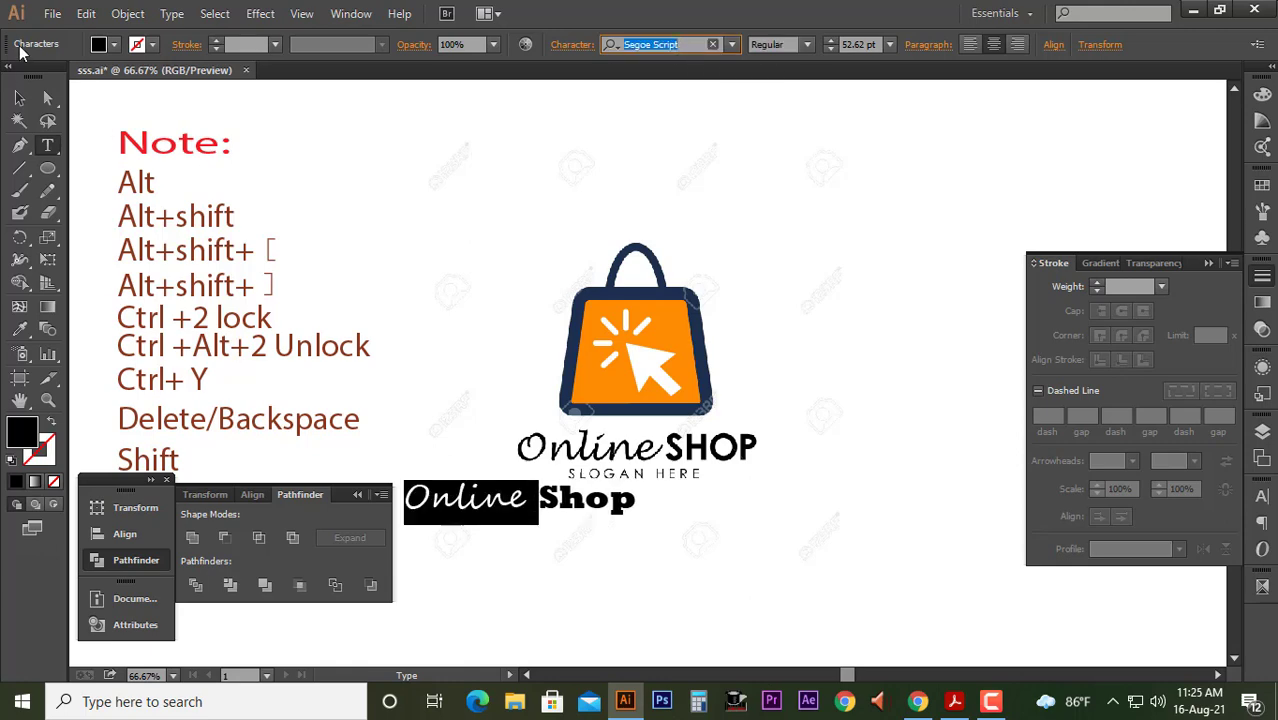
{"action": "left_click", "coordinate": [47, 97]}
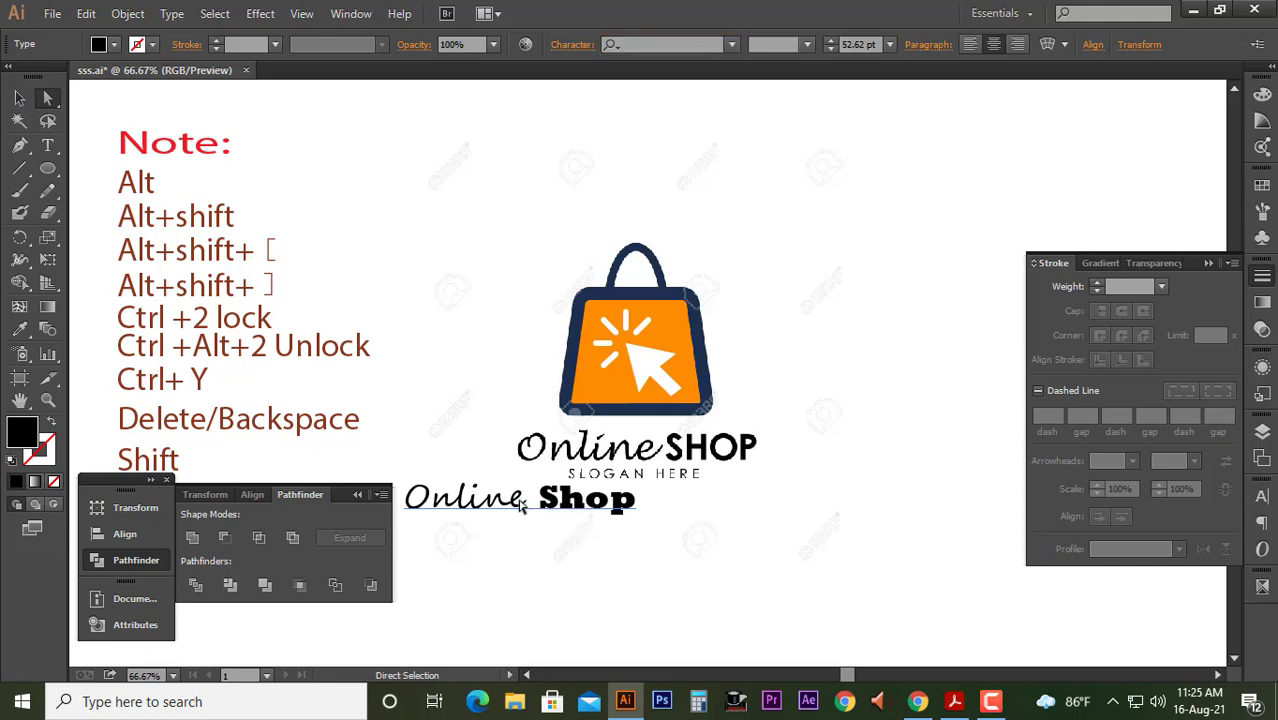
{"action": "left_click_drag", "start_coordinate": [570, 526], "coordinate": [704, 468]}
Unlock all objects and delete the background reference image
{"action": "left_click", "coordinate": [294, 355]}
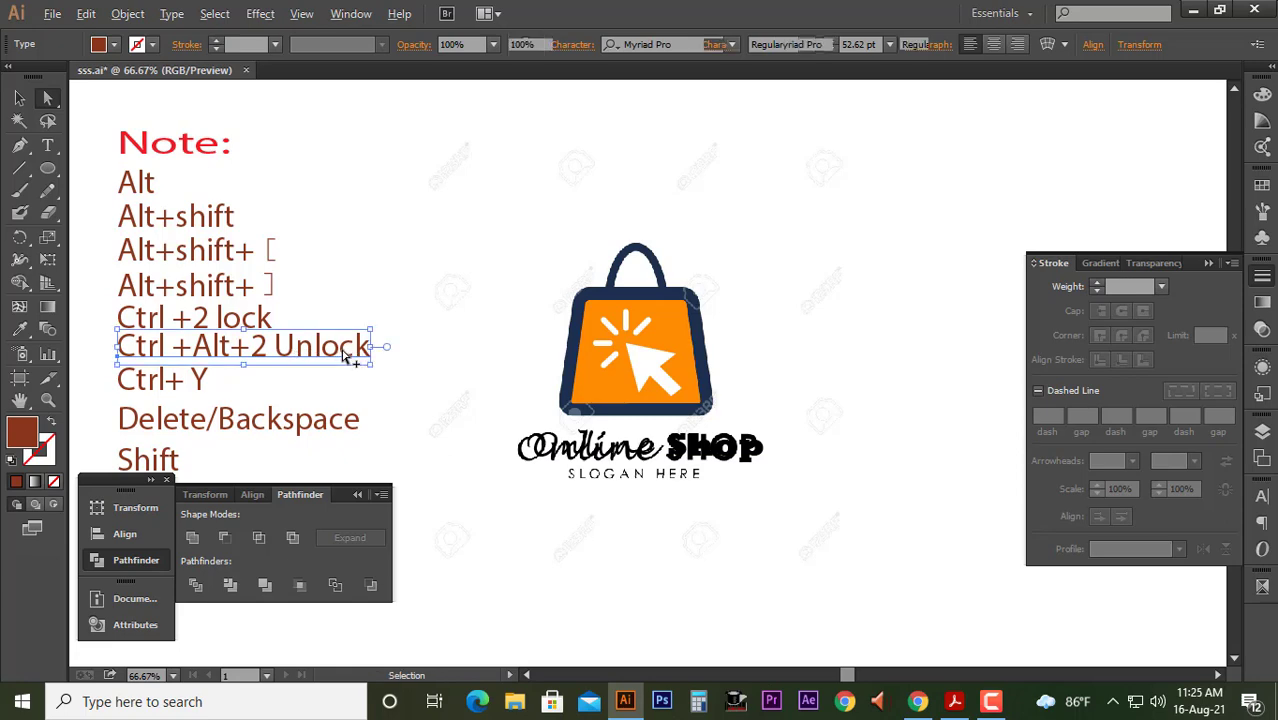
{"action": "key", "text": "ctrl+alt+2"}
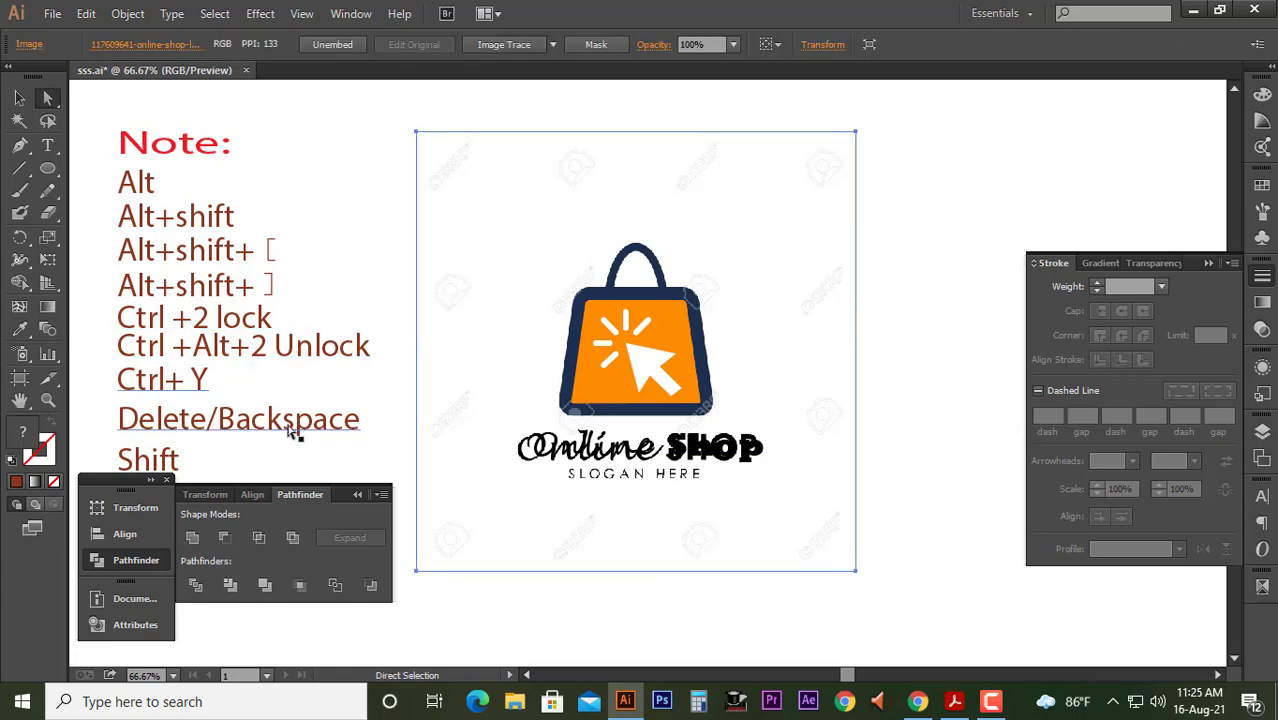
{"action": "key", "text": "Delete"}
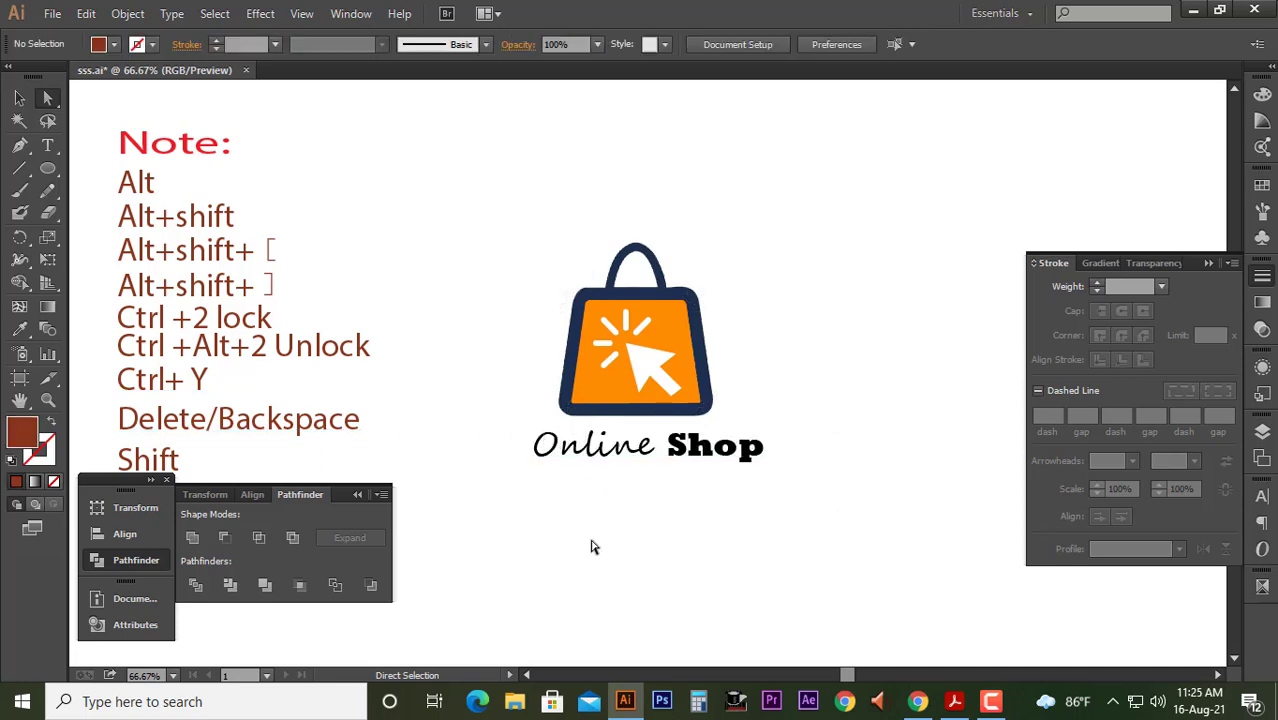
{"action": "key", "text": "v"}
Group the logo with its Online Shop text
{"action": "left_click_drag", "start_coordinate": [793, 537], "coordinate": [485, 247]}
{"action": "left_click_drag", "start_coordinate": [626, 348], "coordinate": [498, 348]}
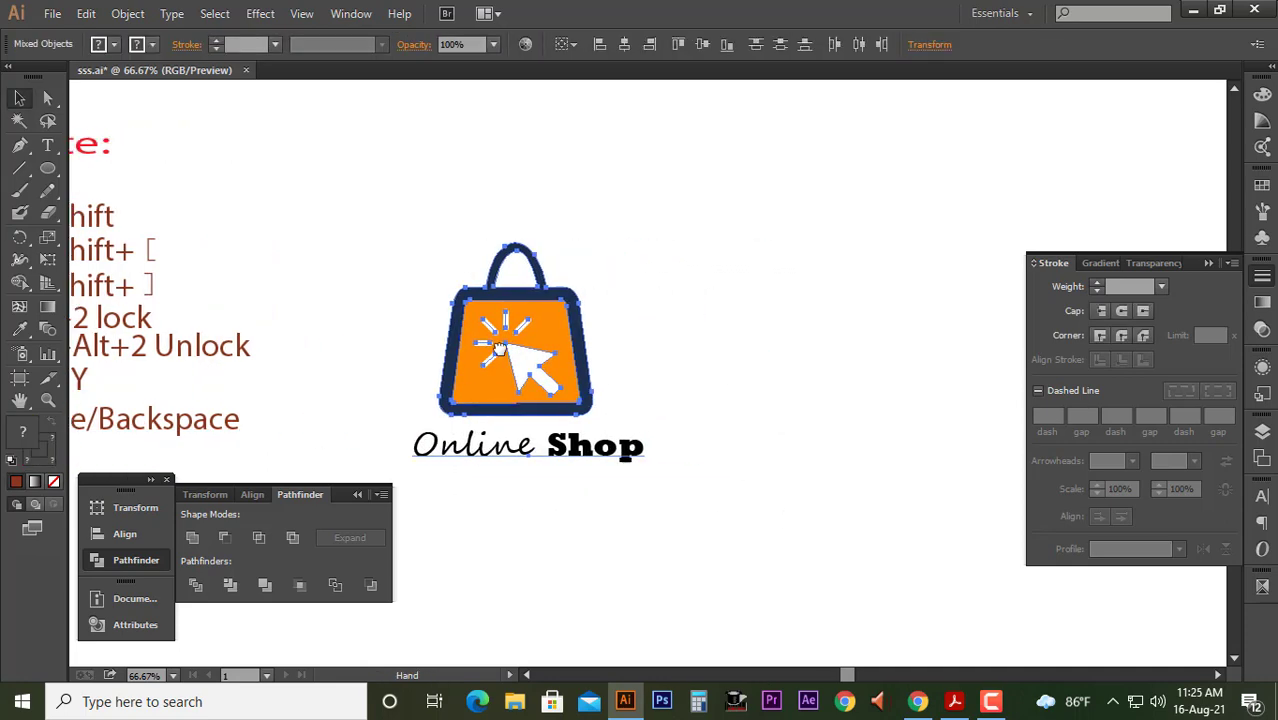
{"action": "scroll", "coordinate": [500, 360], "scroll_direction": "down", "scroll_amount": 2}
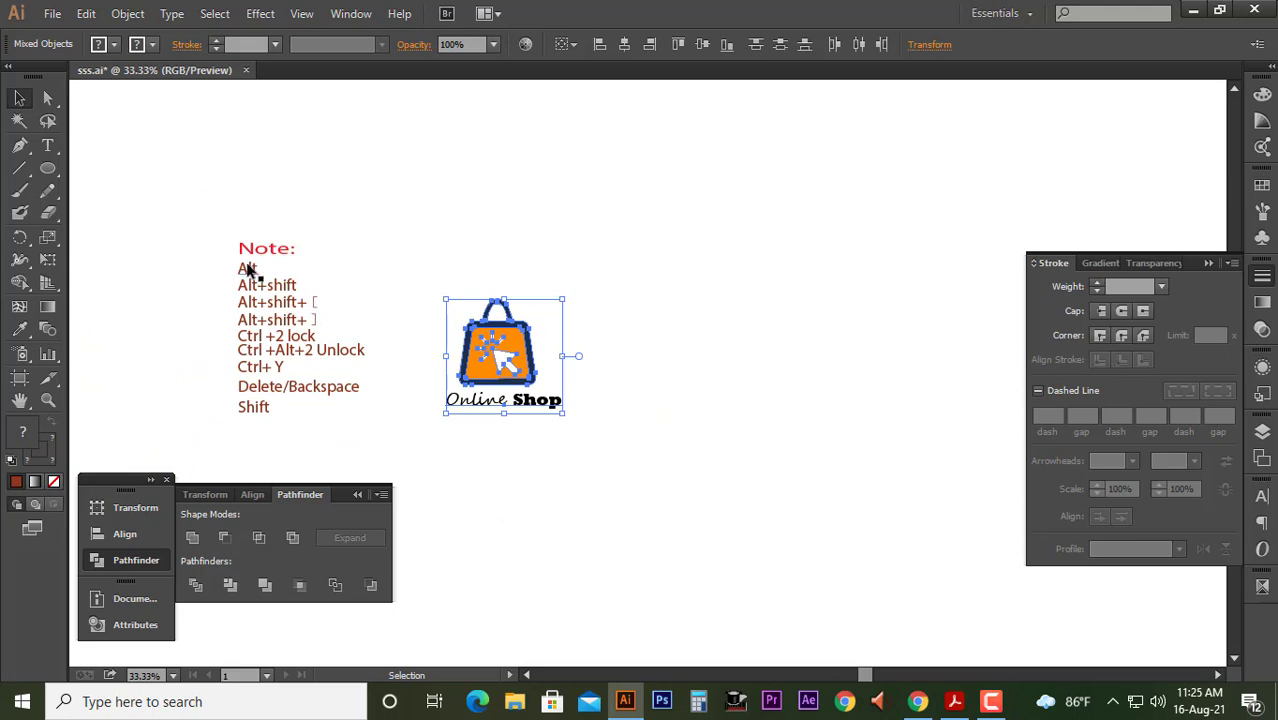
{"action": "right_click", "coordinate": [493, 350]}
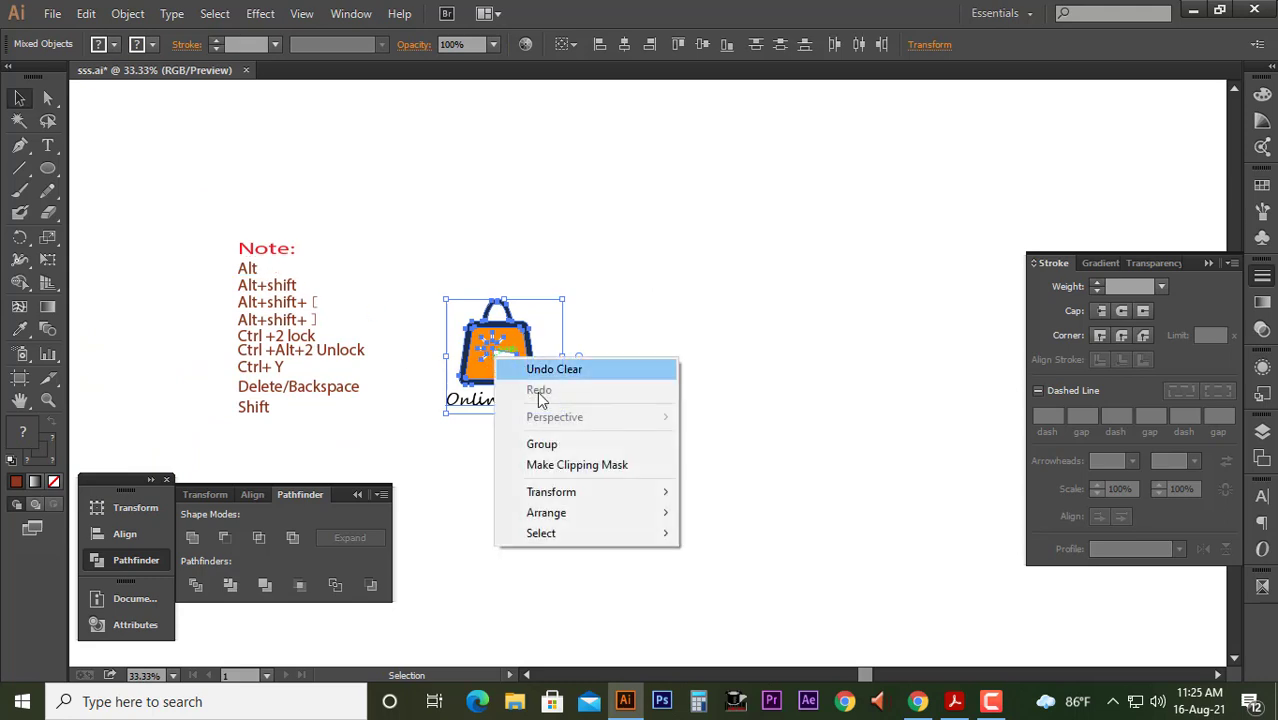
{"action": "left_click", "coordinate": [540, 445]}
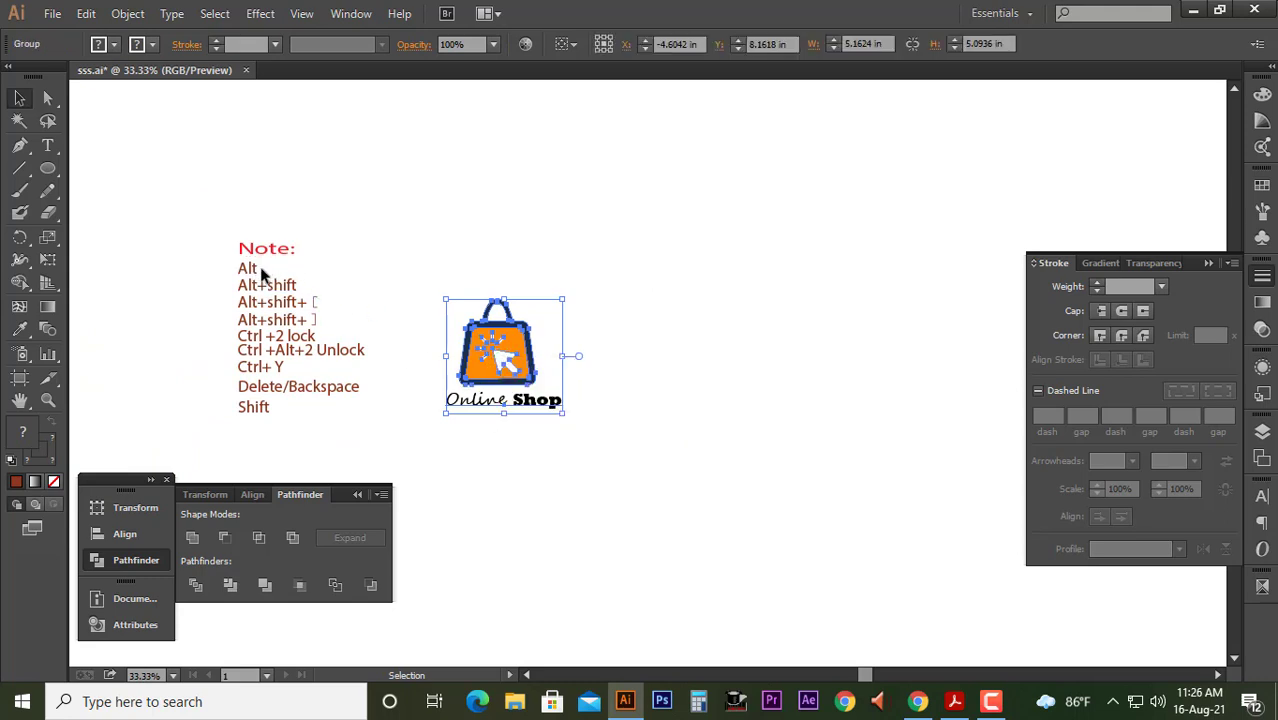
Place a copy of the logo to the right and select its inner bag shape
{"action": "left_click_drag", "start_coordinate": [530, 384], "coordinate": [646, 393]}
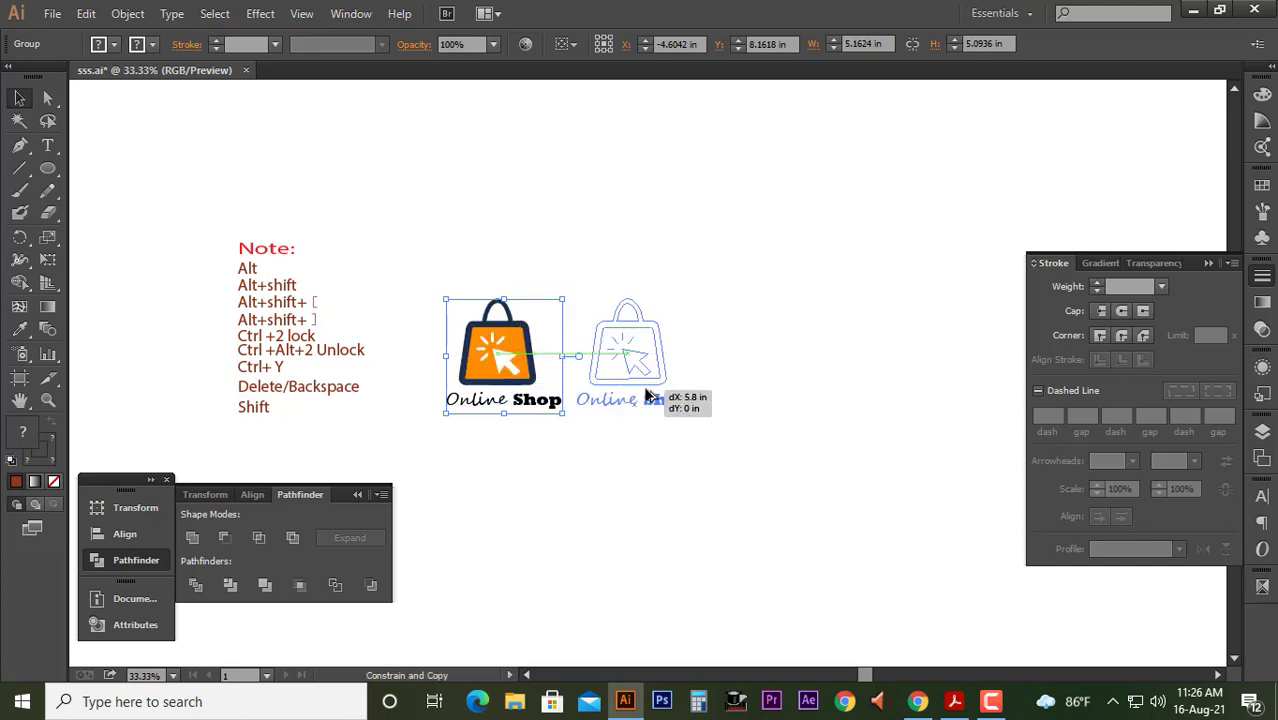
{"action": "scroll", "coordinate": [674, 355], "scroll_direction": "up", "scroll_amount": 2}
{"action": "key", "text": "a"}
{"action": "left_click", "coordinate": [619, 322]}
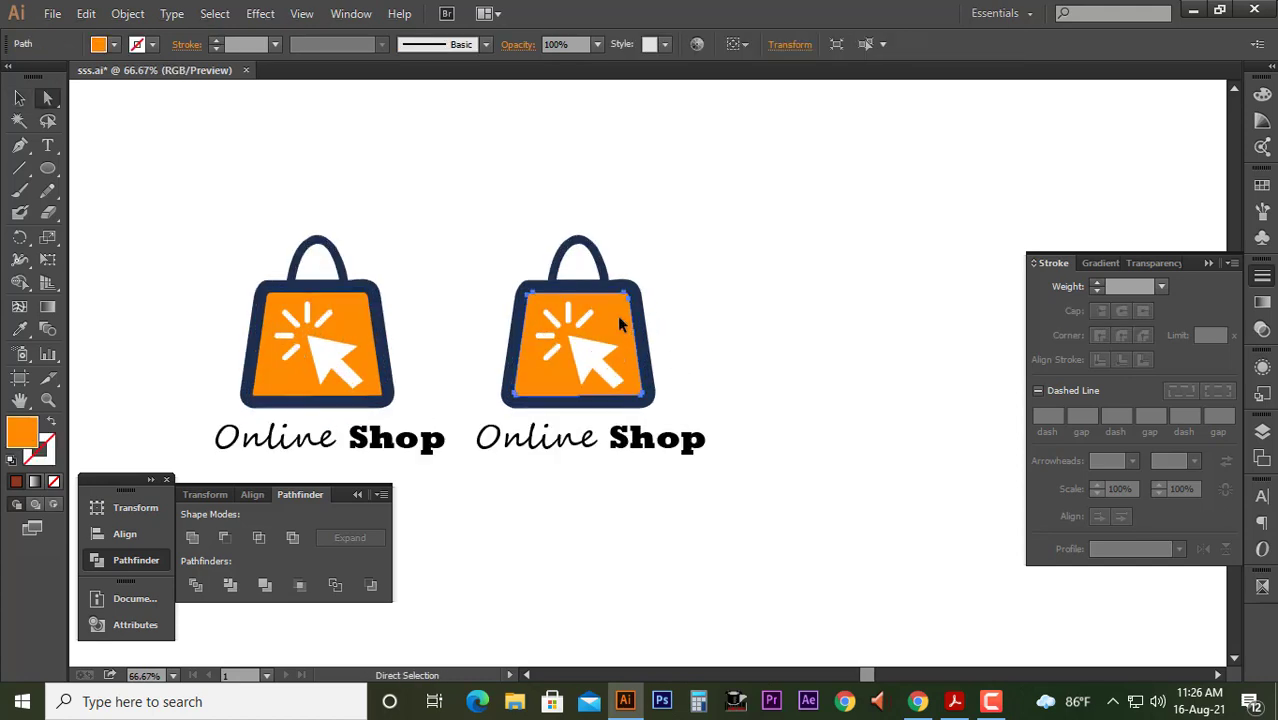
{"action": "left_click", "coordinate": [1261, 96]}
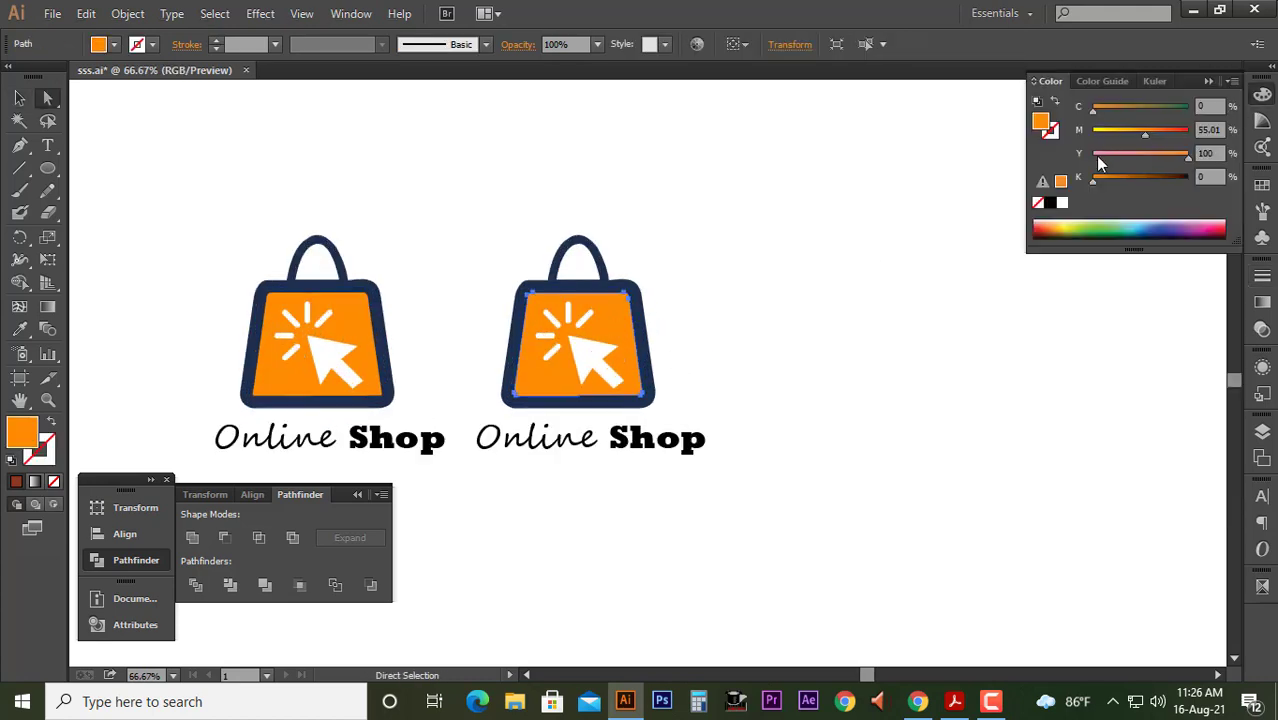
Try new colours on the copied bag's inner fill, ending on a darker blue
{"action": "left_click", "coordinate": [1128, 160]}
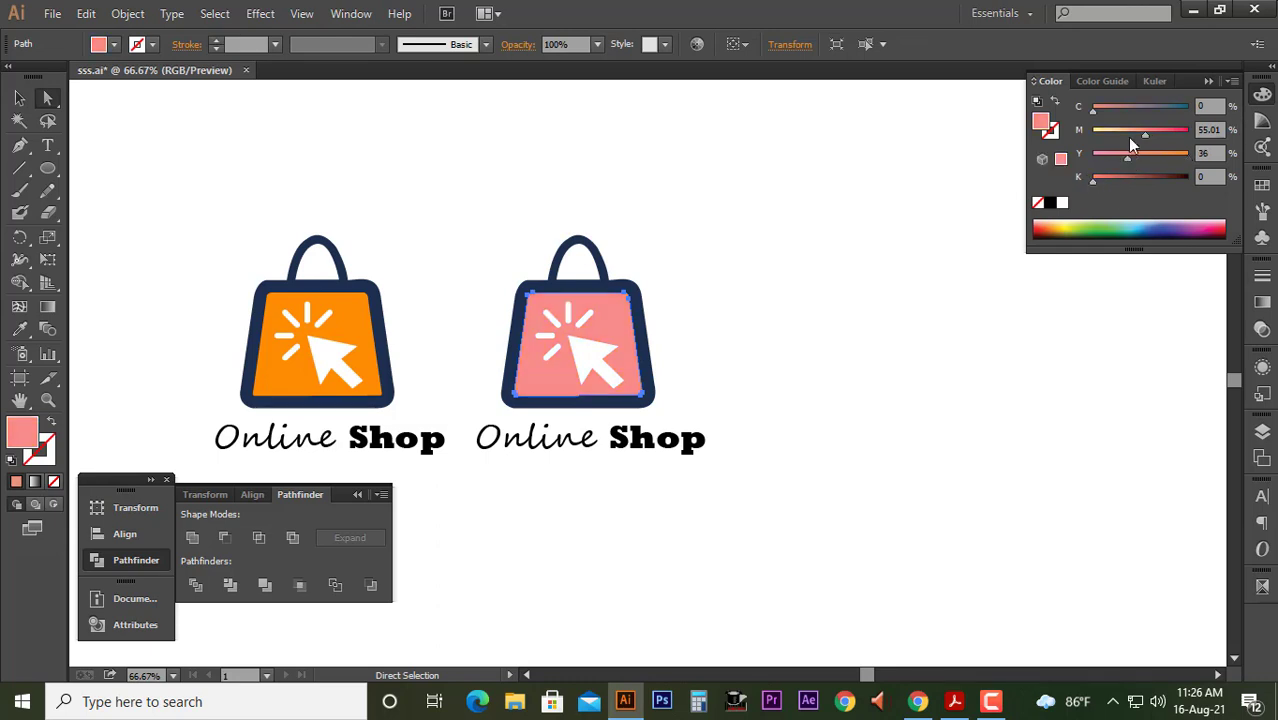
{"action": "mouse_move", "coordinate": [1127, 137]}
{"action": "left_mouse_down"}
{"action": "mouse_move", "coordinate": [1093, 133]}
{"action": "mouse_move", "coordinate": [1231, 112]}
{"action": "left_mouse_up"}
{"action": "left_click", "coordinate": [1146, 113]}
{"action": "left_click_drag", "start_coordinate": [1161, 133], "coordinate": [1148, 134]}
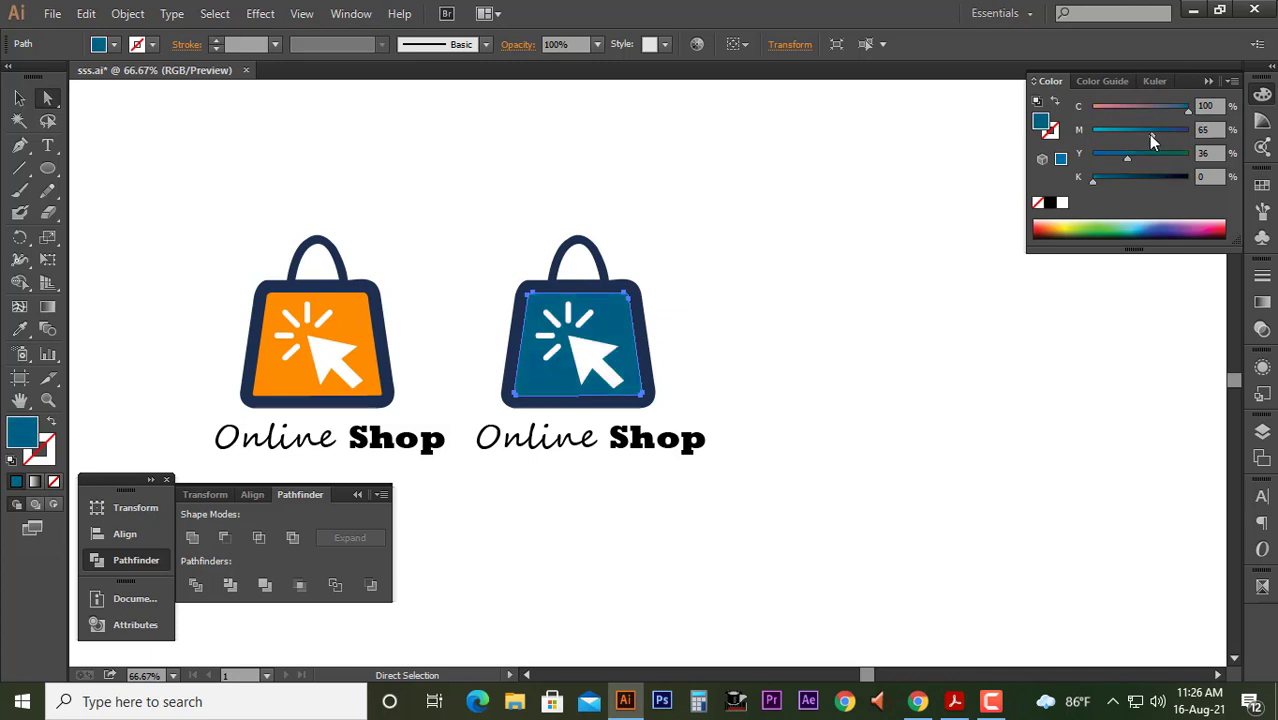
Recolour the second bag's outline lime green
{"action": "left_click", "coordinate": [617, 291]}
{"action": "left_click_drag", "start_coordinate": [1116, 184], "coordinate": [1041, 179]}
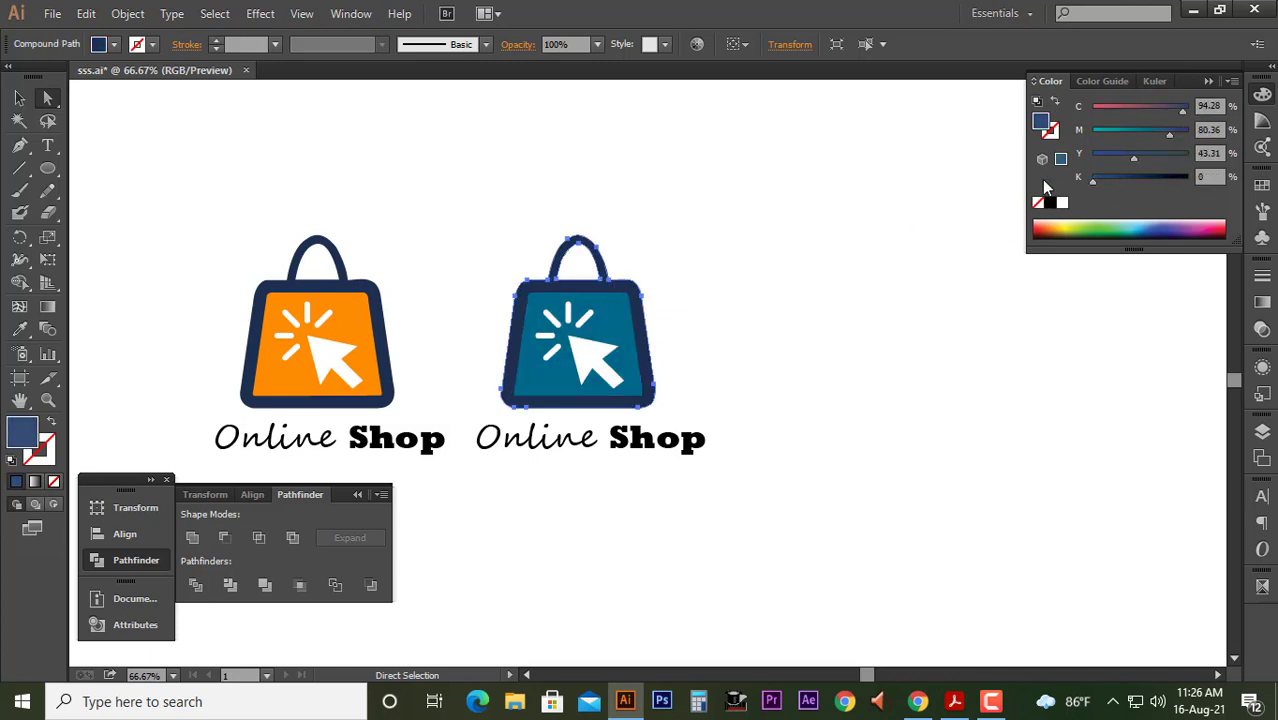
{"action": "left_click_drag", "start_coordinate": [1113, 130], "coordinate": [1072, 145]}
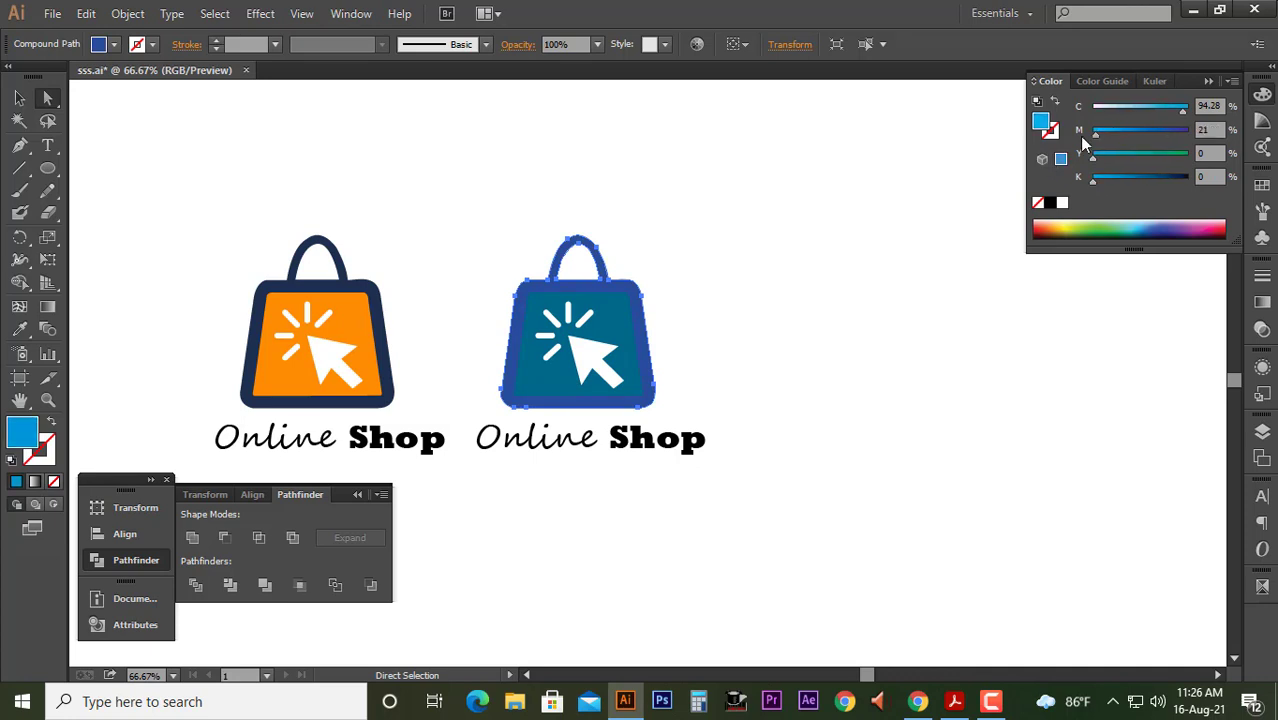
{"action": "left_click", "coordinate": [1134, 110]}
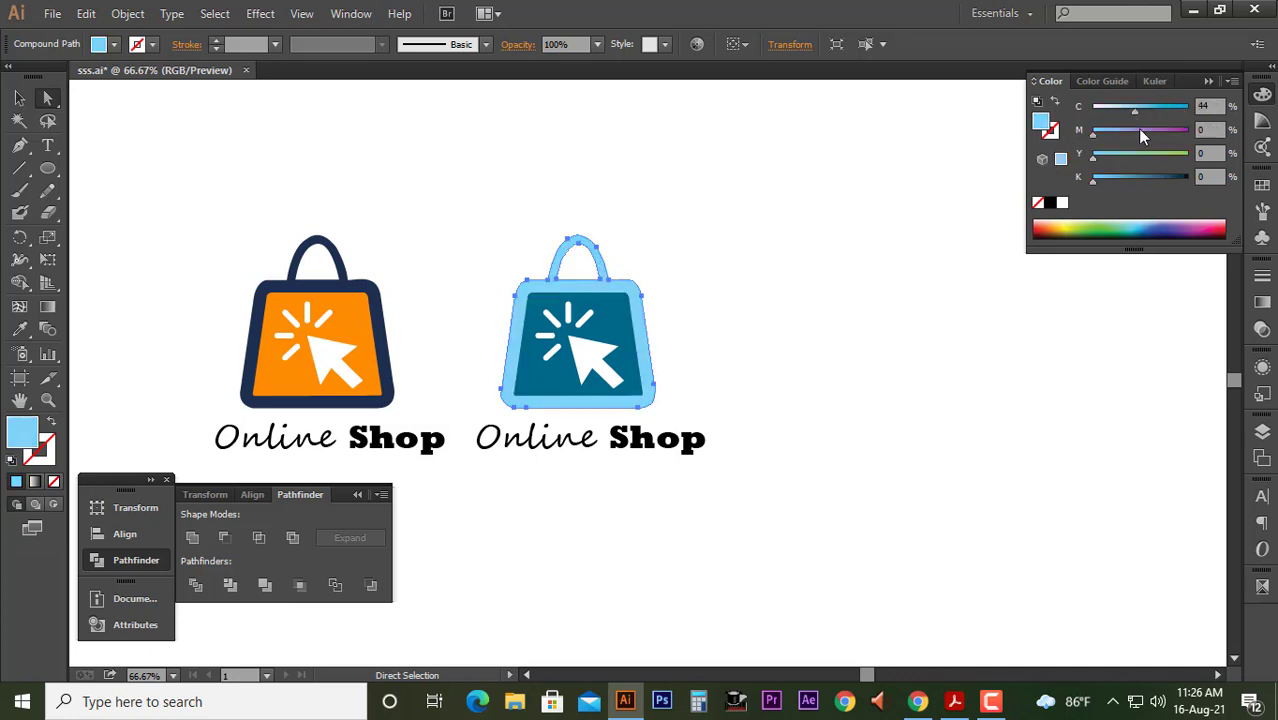
{"action": "left_click", "coordinate": [1138, 130]}
{"action": "left_click_drag", "start_coordinate": [1141, 131], "coordinate": [1190, 131]}
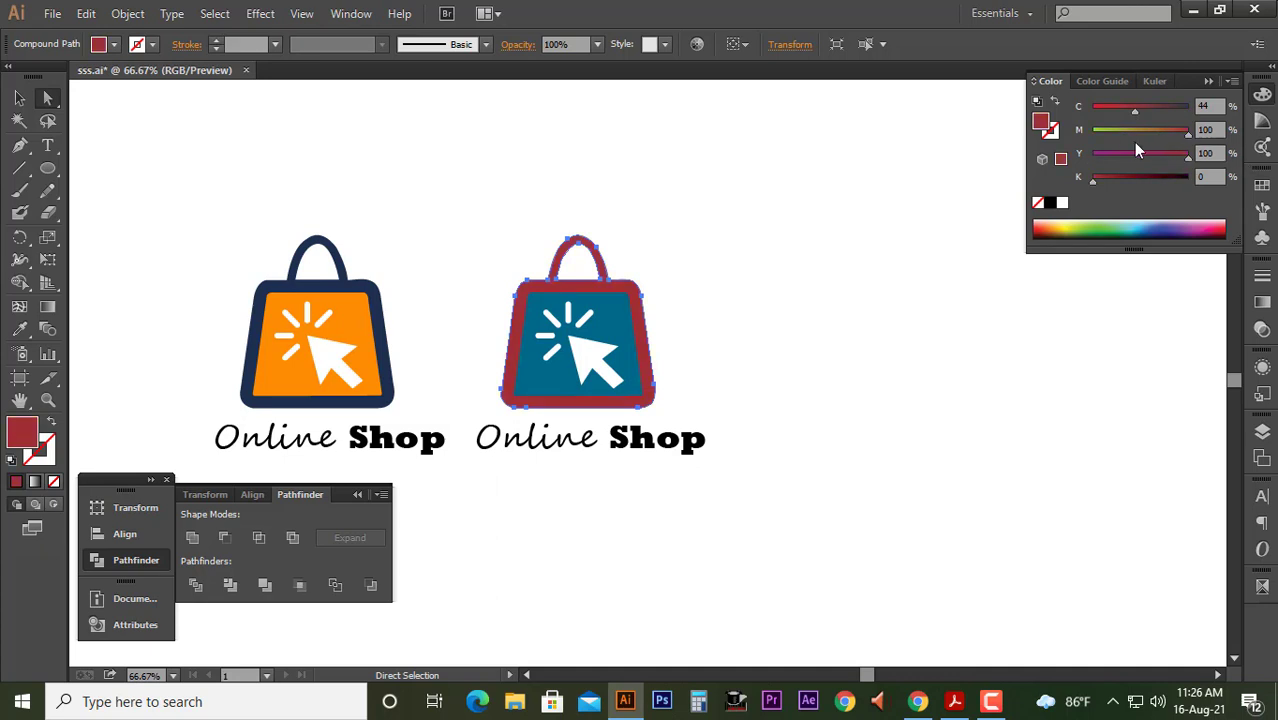
{"action": "left_click_drag", "start_coordinate": [1121, 131], "coordinate": [1090, 133]}
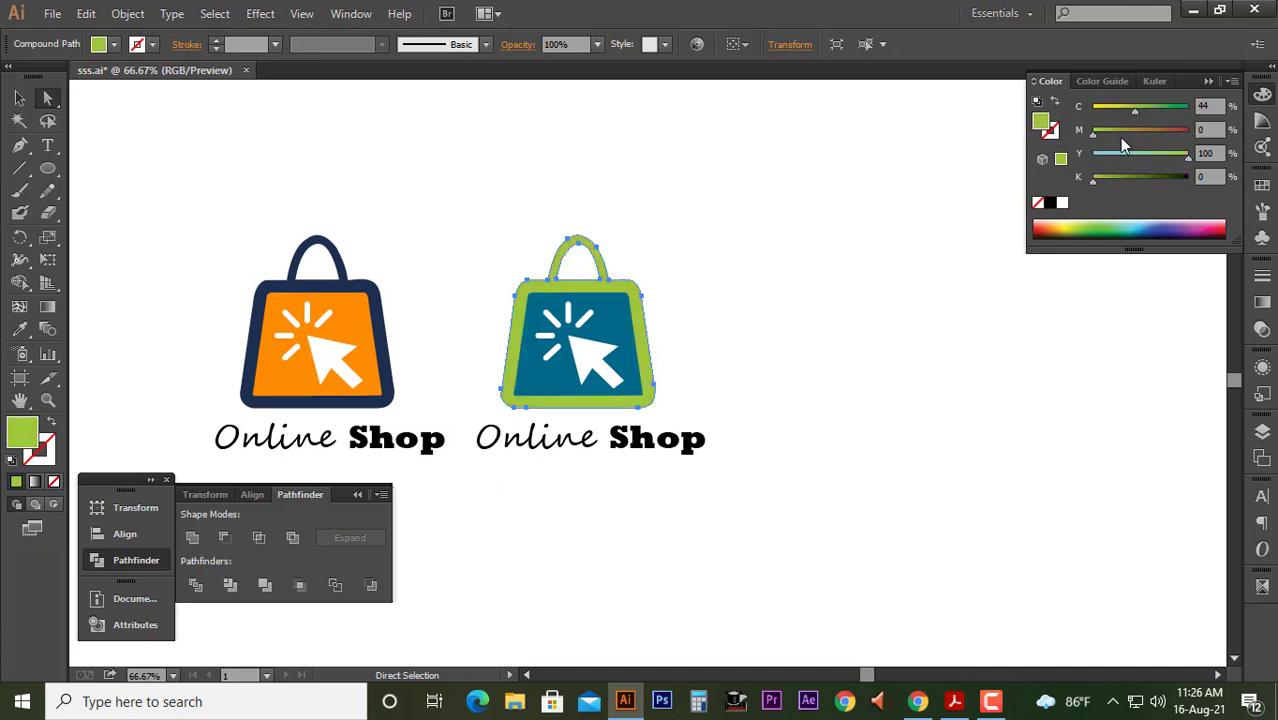
Make the inner panel pale blue-grey and nudge the Online Shop text up
{"action": "left_click", "coordinate": [793, 309]}
{"action": "left_click", "coordinate": [645, 310]}
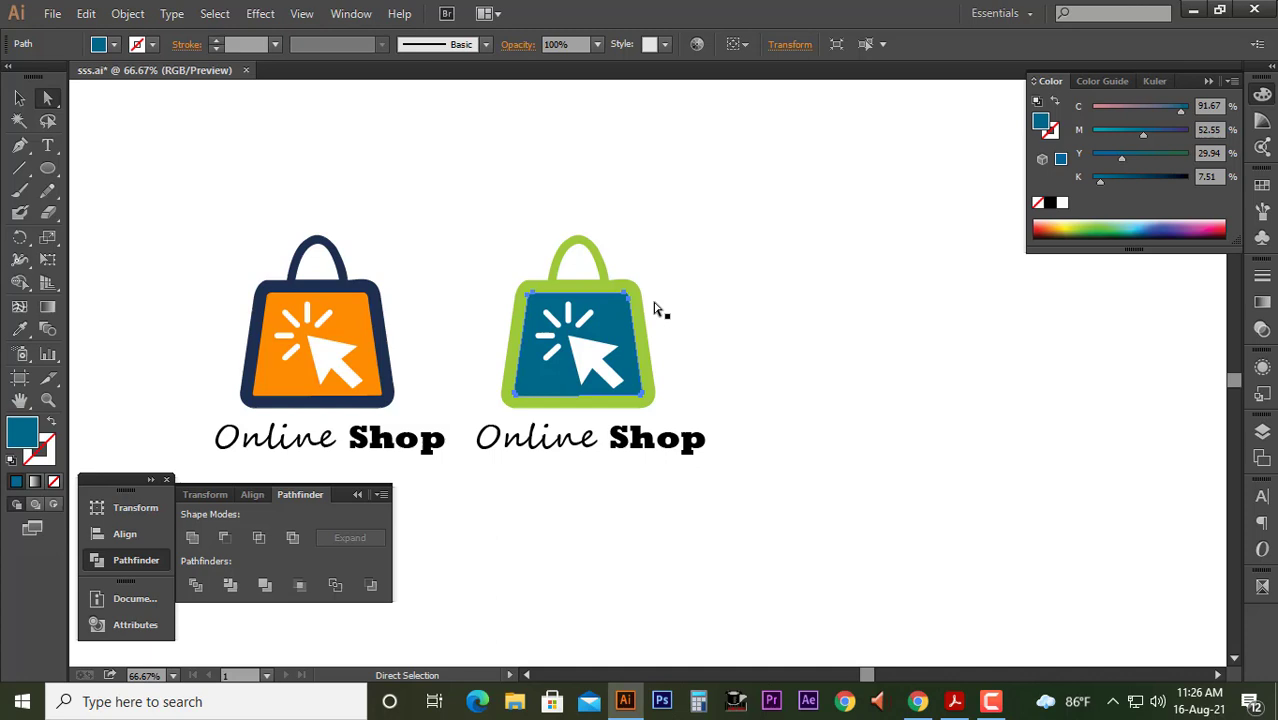
{"action": "left_click", "coordinate": [1099, 134]}
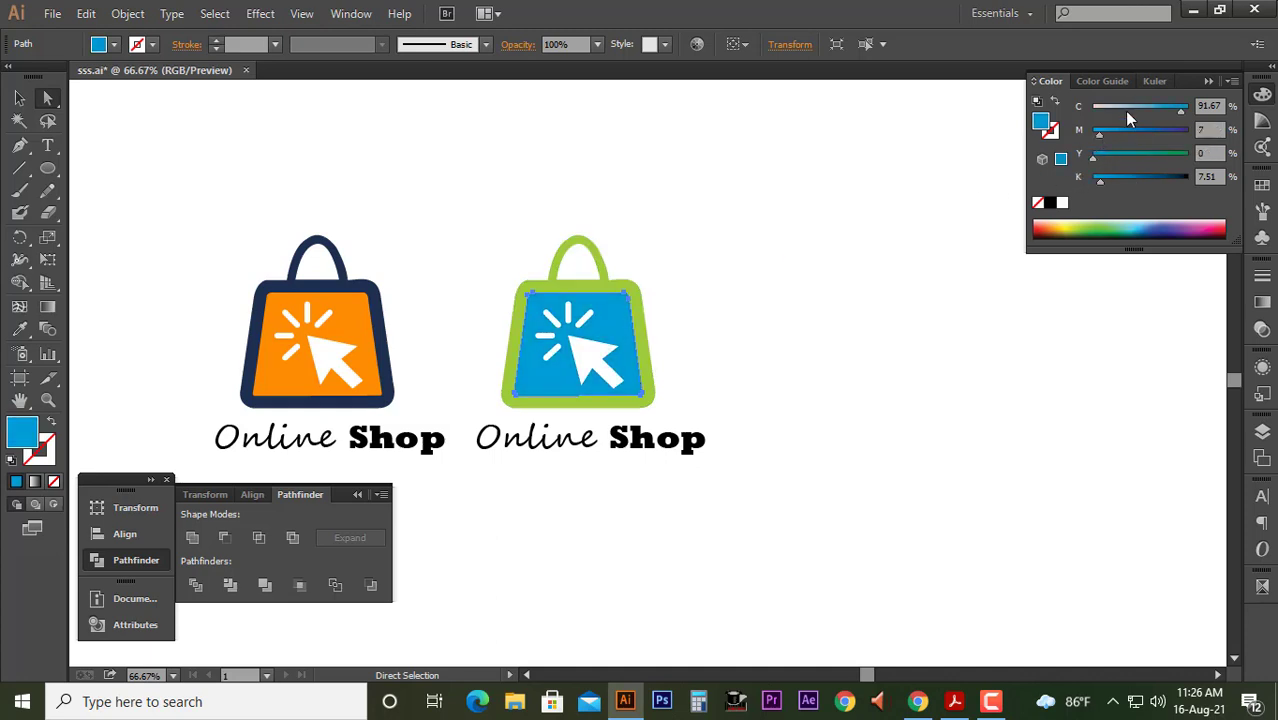
{"action": "left_click", "coordinate": [1126, 110]}
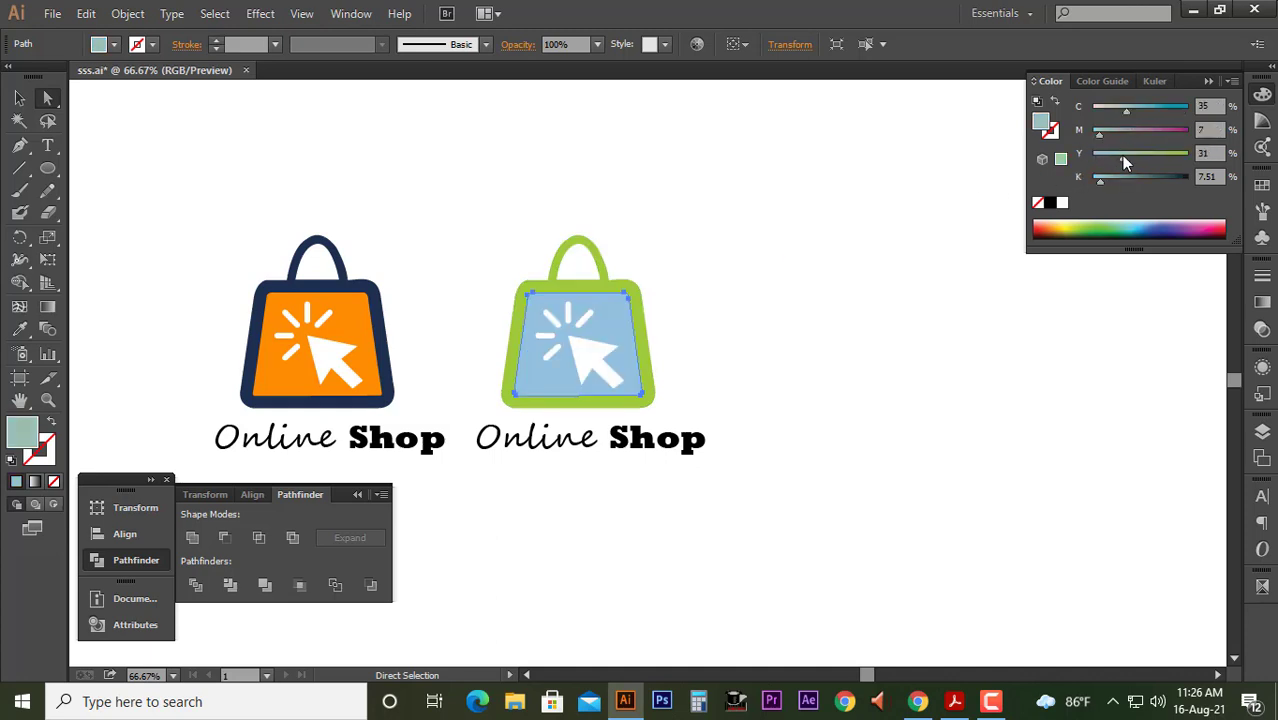
{"action": "left_click_drag", "start_coordinate": [1121, 155], "coordinate": [1080, 178]}
{"action": "left_click", "coordinate": [857, 314]}
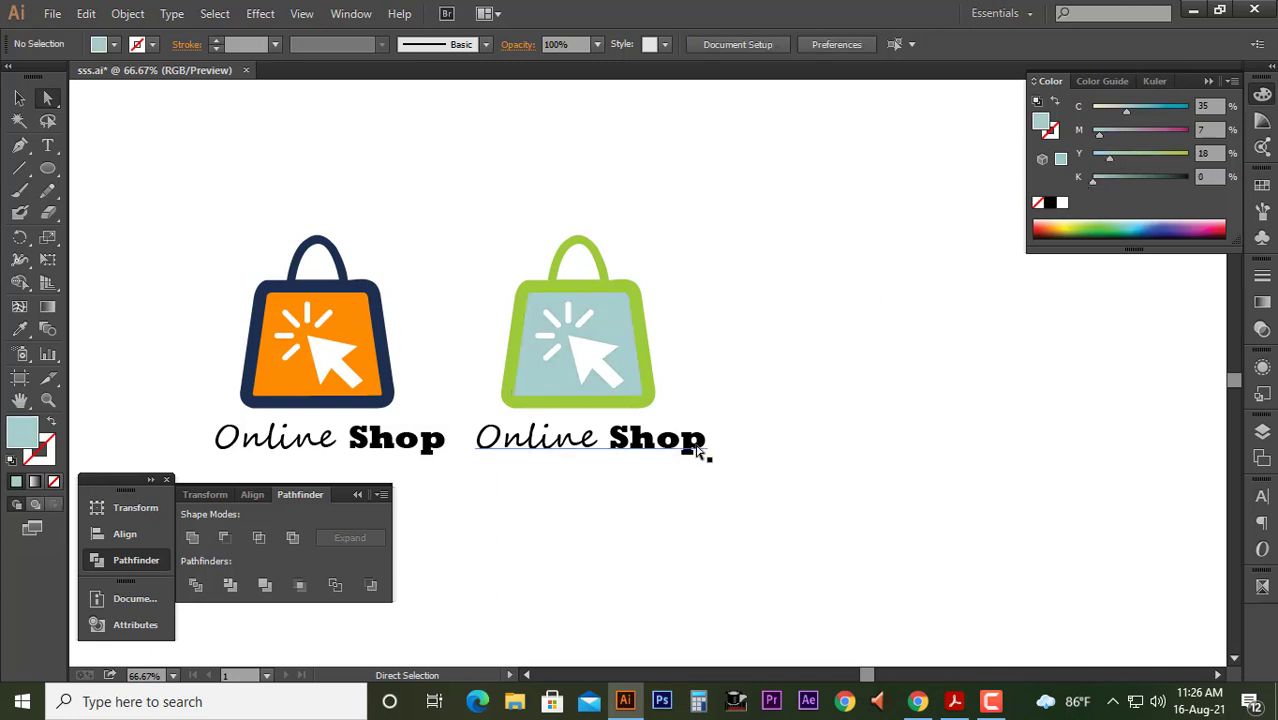
{"action": "left_click_drag", "start_coordinate": [705, 456], "coordinate": [705, 451]}
Duplicate the green bag logo group below the first row
{"action": "left_click", "coordinate": [695, 485]}
{"action": "key", "text": "v"}
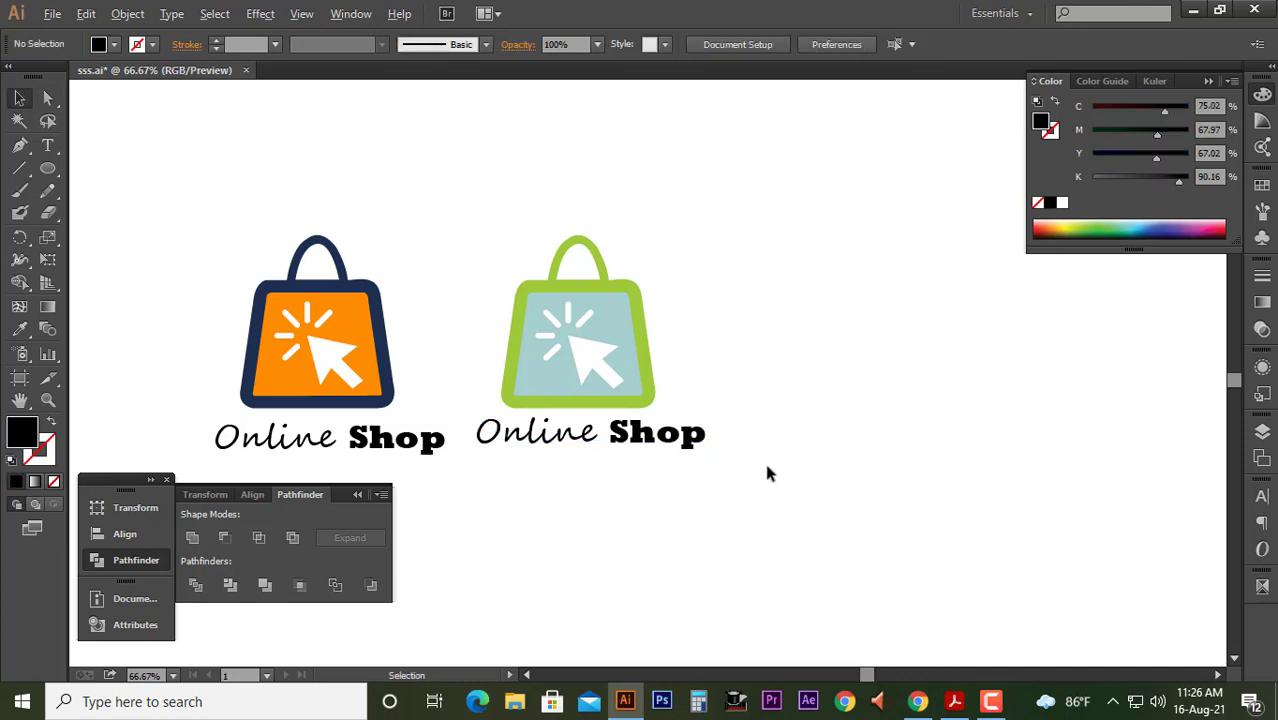
{"action": "scroll", "coordinate": [765, 456], "scroll_direction": "down", "scroll_amount": 1}
{"action": "scroll", "coordinate": [763, 531], "scroll_direction": "up", "scroll_amount": 1}
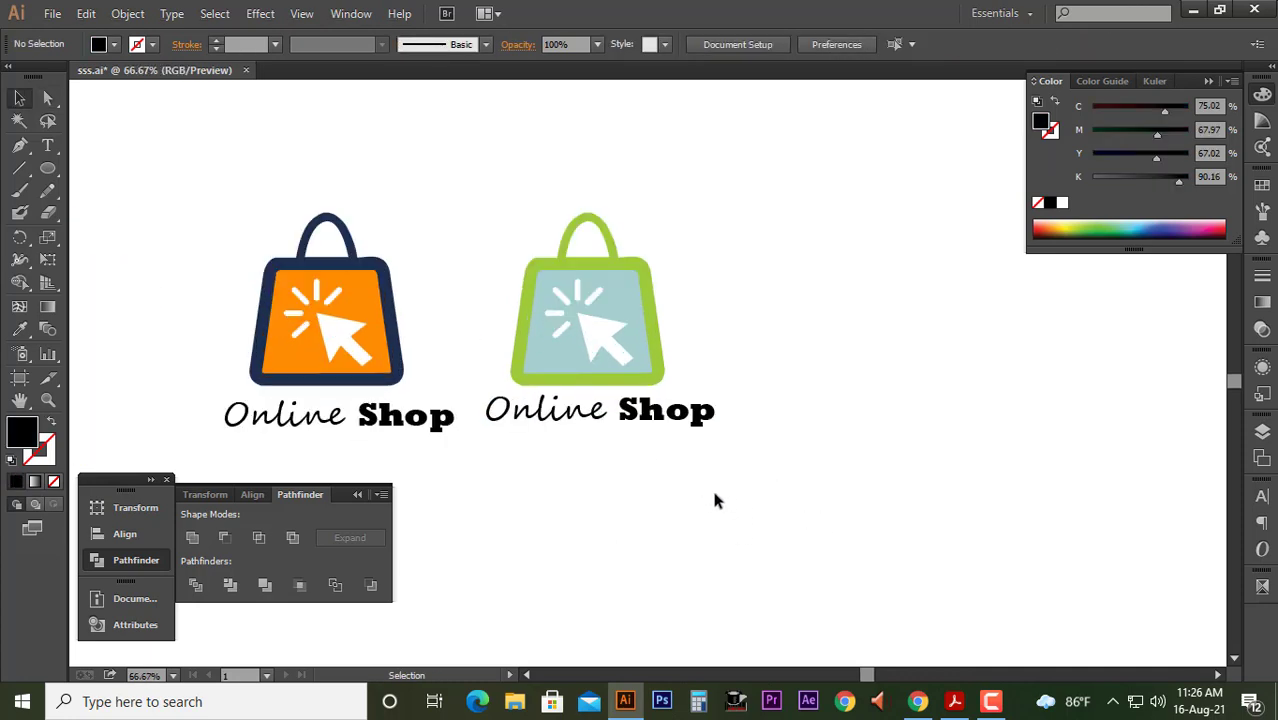
{"action": "left_click", "coordinate": [988, 701]}
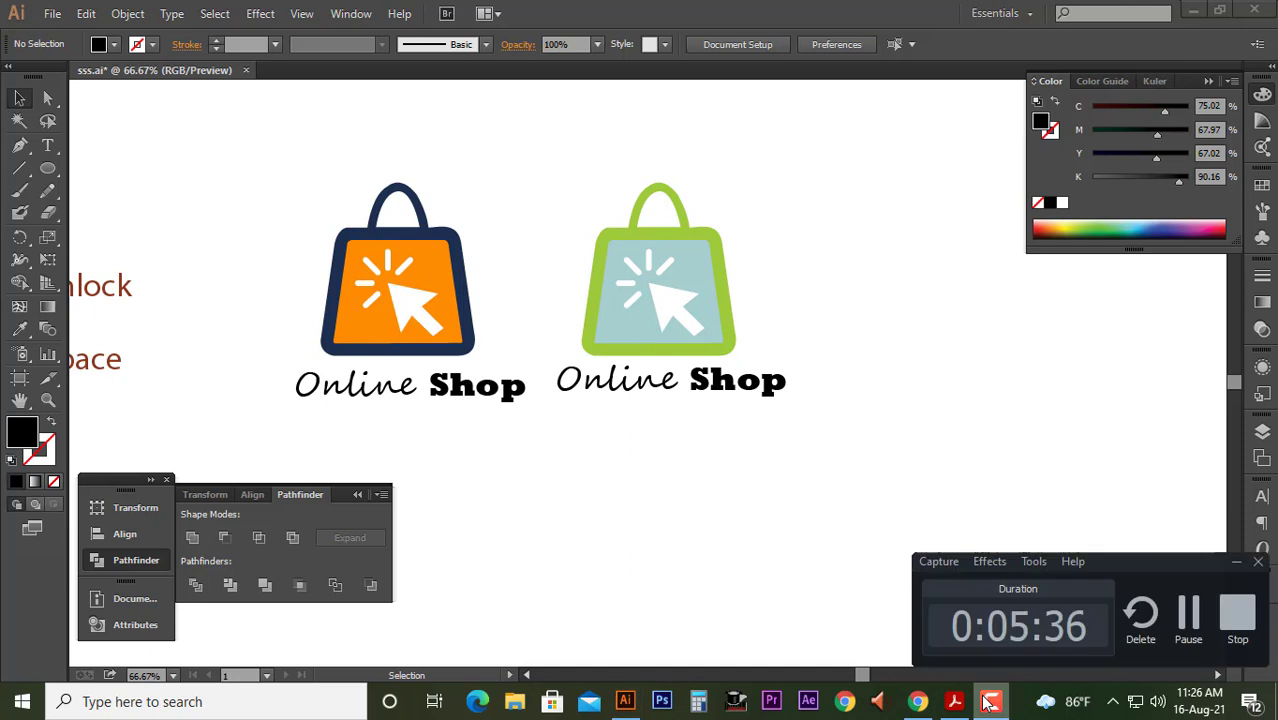
{"action": "left_click", "coordinate": [988, 701]}
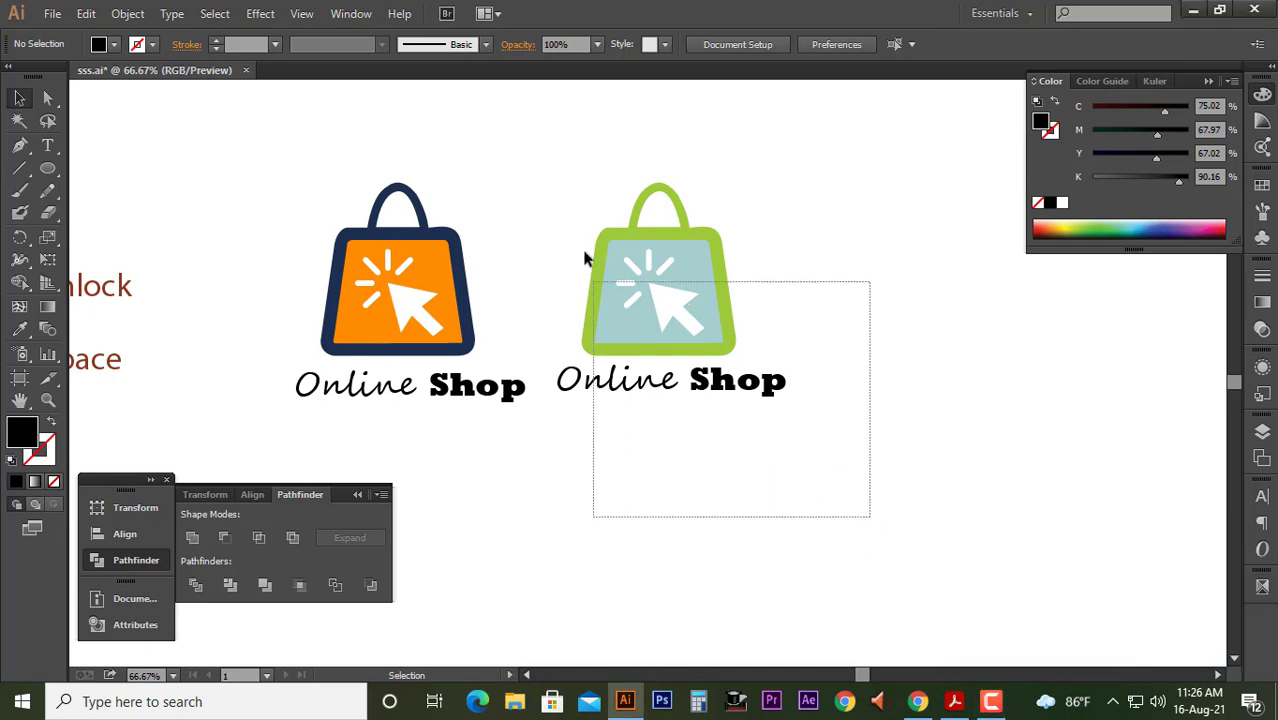
{"action": "left_click_drag", "start_coordinate": [869, 523], "coordinate": [562, 185]}
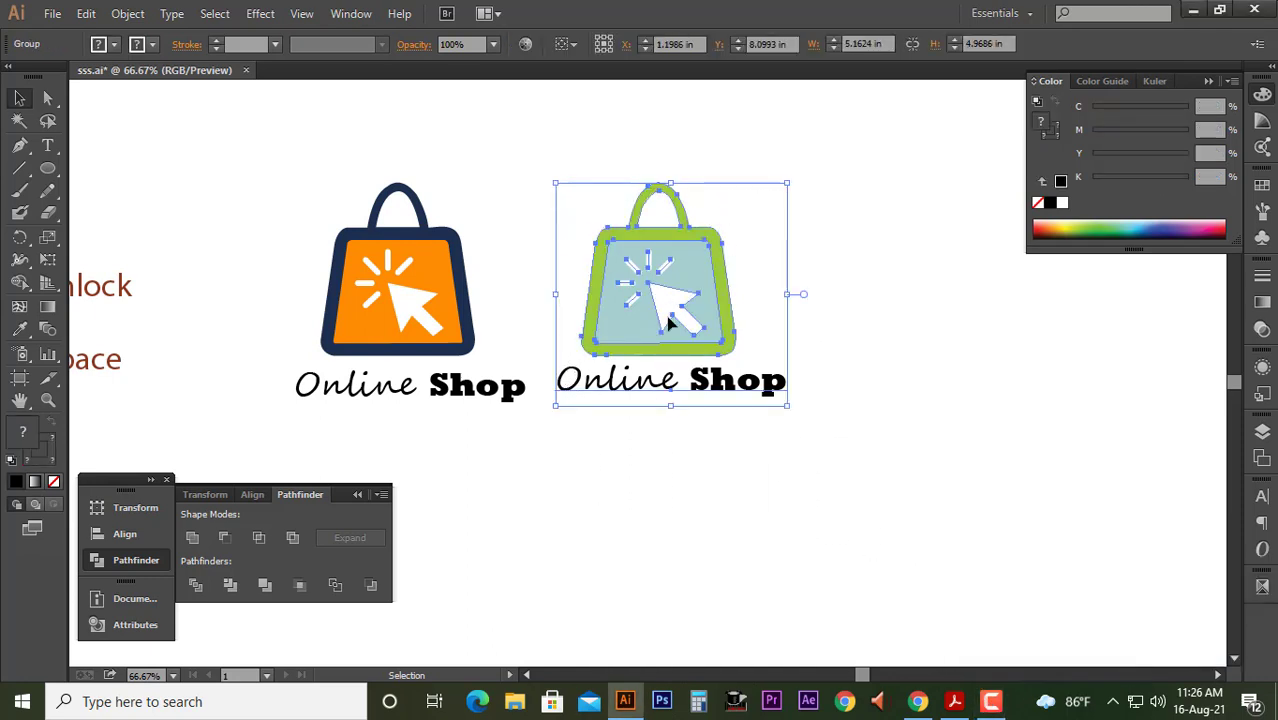
{"action": "left_click_drag", "start_coordinate": [670, 320], "coordinate": [601, 436]}
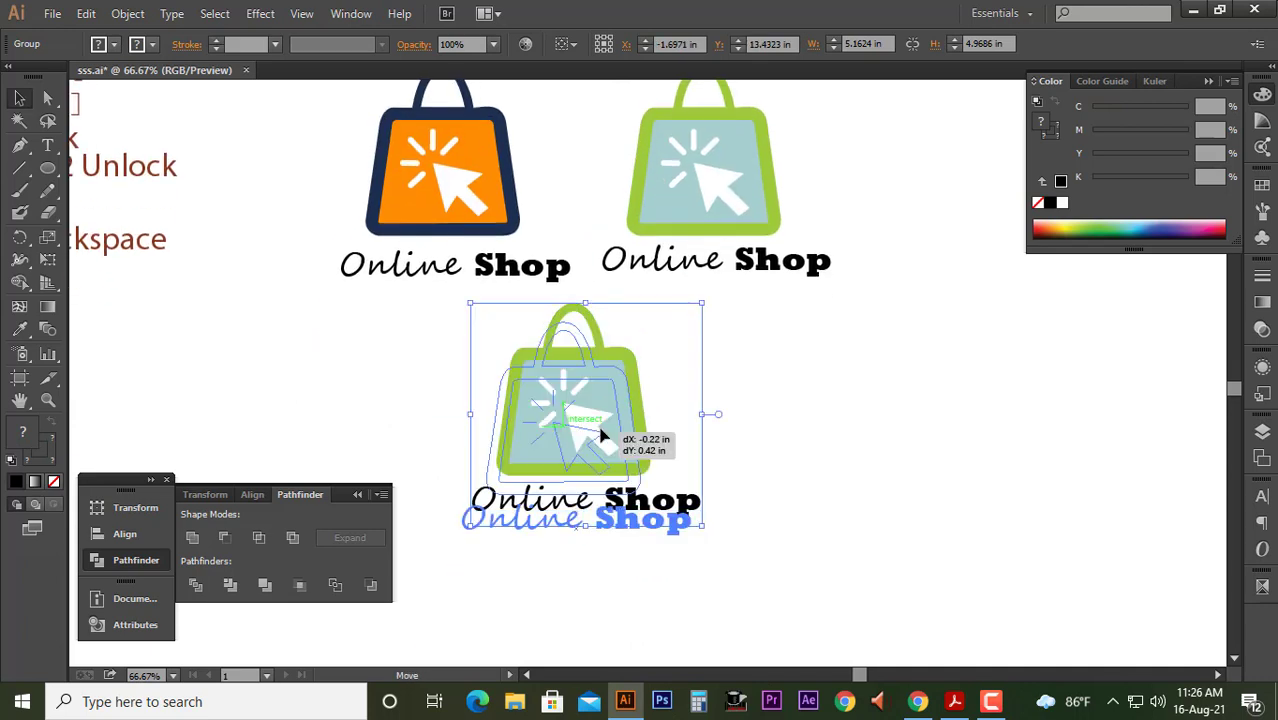
{"action": "left_click", "coordinate": [693, 525]}
Draw an outline-only rounded rectangle around the copy's Online Shop text
{"action": "left_click_drag", "start_coordinate": [47, 168], "coordinate": [114, 190]}
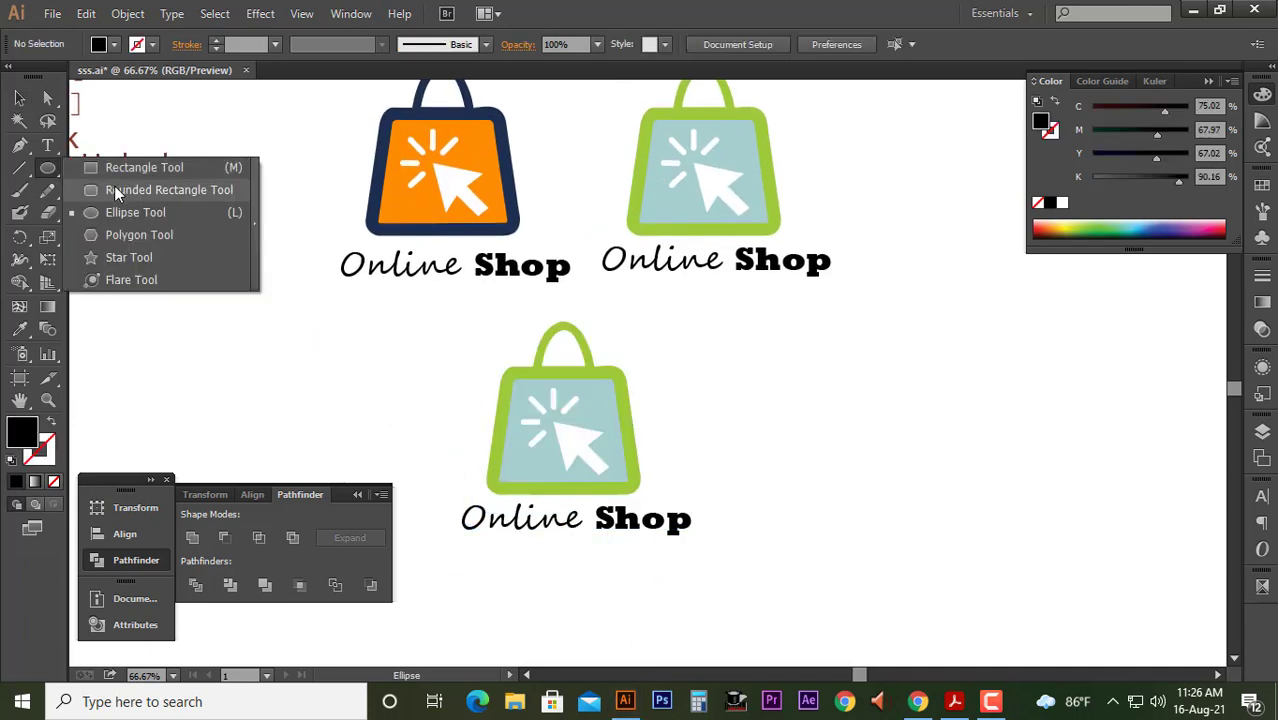
{"action": "mouse_move", "coordinate": [443, 501]}
{"action": "left_mouse_down"}
{"action": "mouse_move", "coordinate": [606, 533]}
{"action": "mouse_move", "coordinate": [693, 534]}
{"action": "left_mouse_up"}
{"action": "key", "text": "v"}
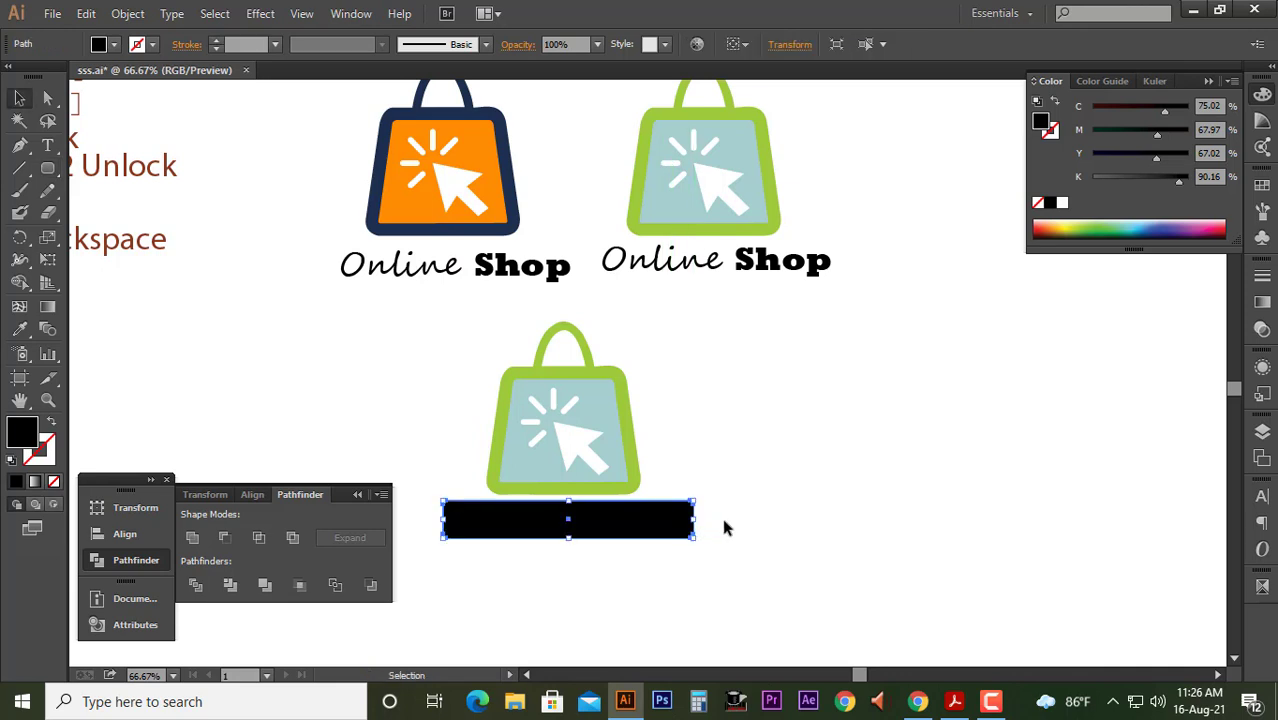
{"action": "key", "text": "shift+x"}
{"action": "left_click", "coordinate": [754, 519]}
{"action": "scroll", "coordinate": [707, 532], "scroll_direction": "up", "scroll_amount": 1}
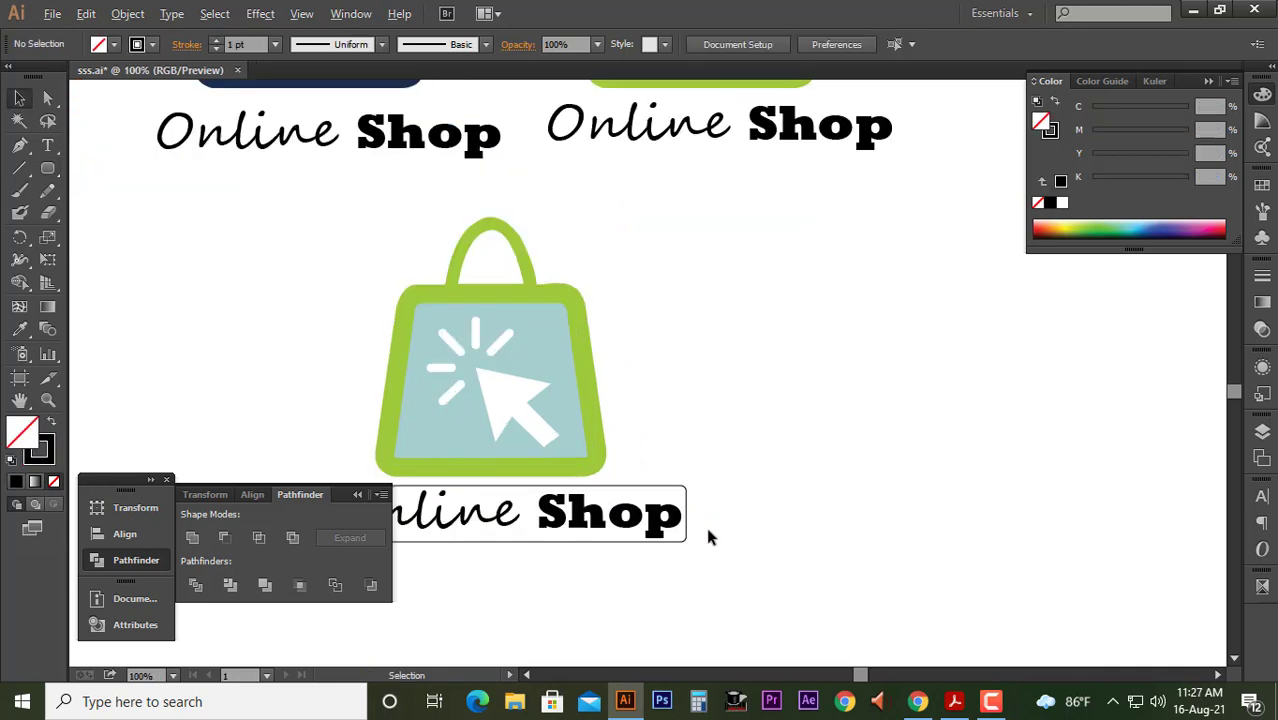
{"action": "left_click", "coordinate": [687, 522]}
{"action": "left_click_drag", "start_coordinate": [688, 522], "coordinate": [778, 476]}
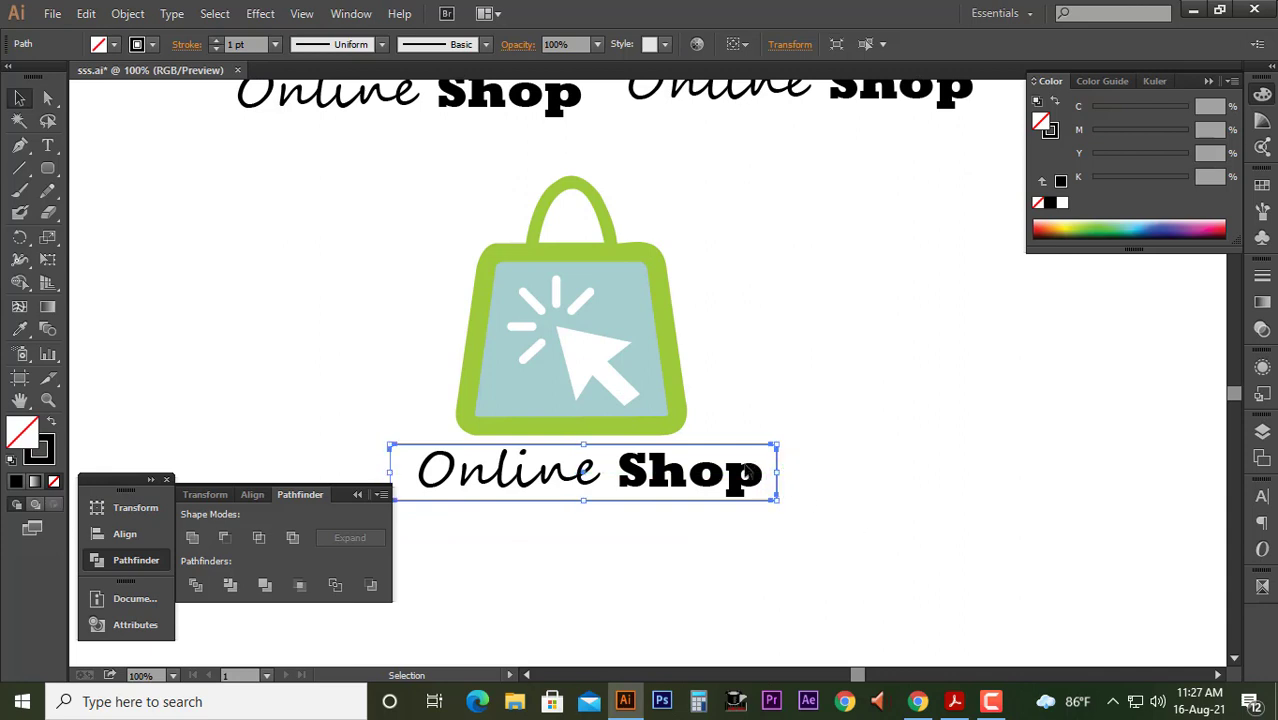
Darken the third bag's outer outline to deep green
{"action": "left_click", "coordinate": [684, 430]}
{"action": "key", "text": "a"}
{"action": "left_click_drag", "start_coordinate": [1104, 229], "coordinate": [1120, 229]}
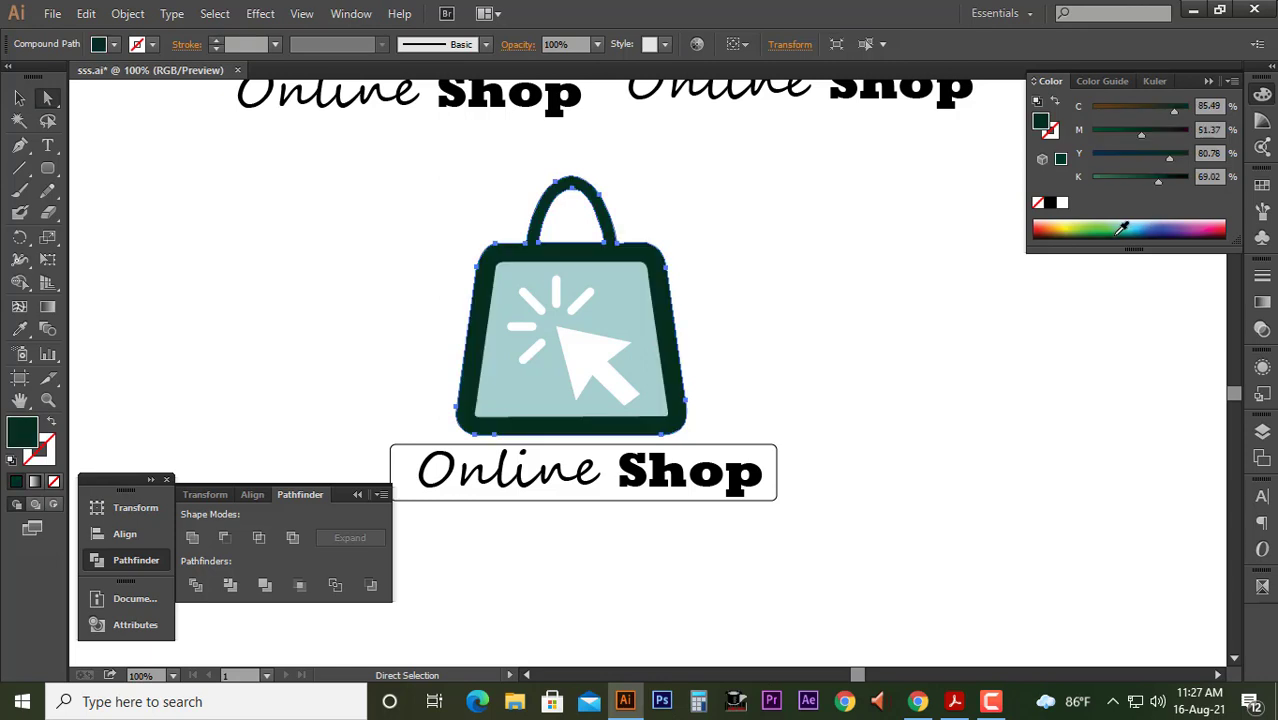
{"action": "key", "text": "v"}
{"action": "left_click", "coordinate": [827, 322]}
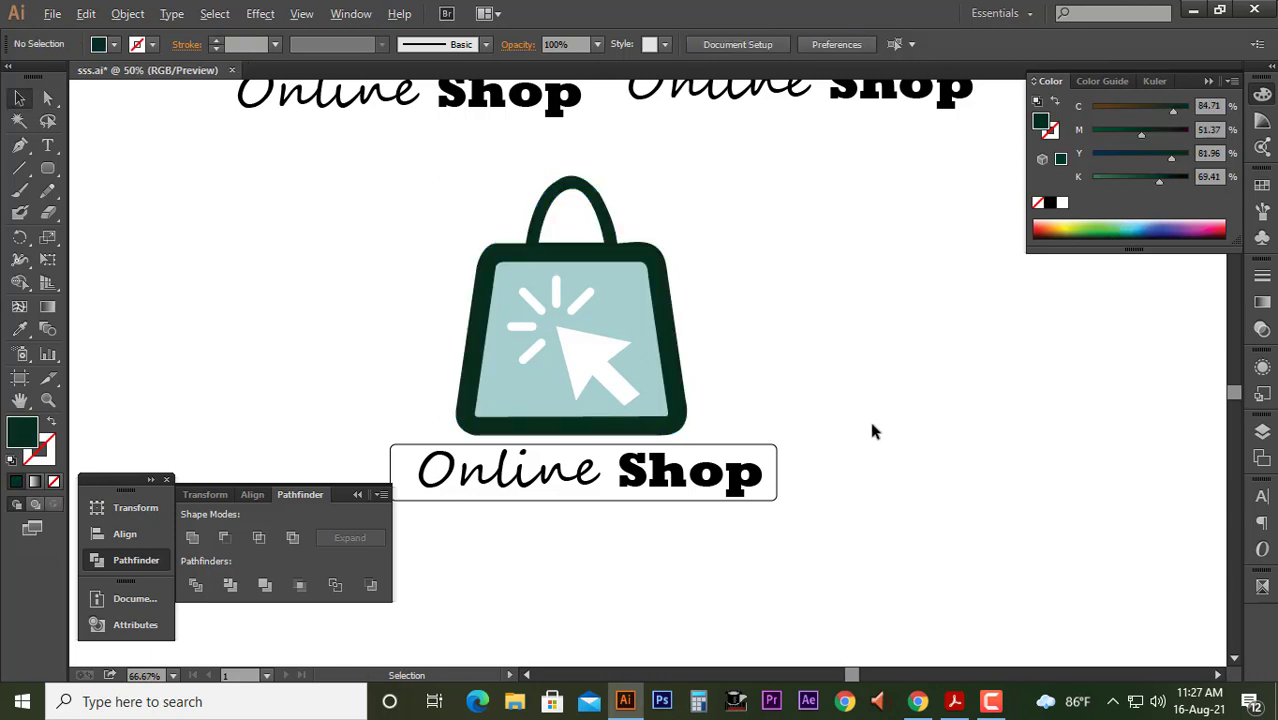
Shift the third logo left and drop a copy of it to the right
{"action": "key", "text": "ctrl+minus"}
{"action": "left_click", "coordinate": [712, 385]}
{"action": "mouse_move", "coordinate": [712, 385]}
{"action": "left_mouse_down"}
{"action": "mouse_move", "coordinate": [621, 385]}
{"action": "mouse_move", "coordinate": [870, 388]}
{"action": "mouse_move", "coordinate": [856, 385]}
{"action": "left_mouse_up"}
{"action": "left_click", "coordinate": [820, 597]}
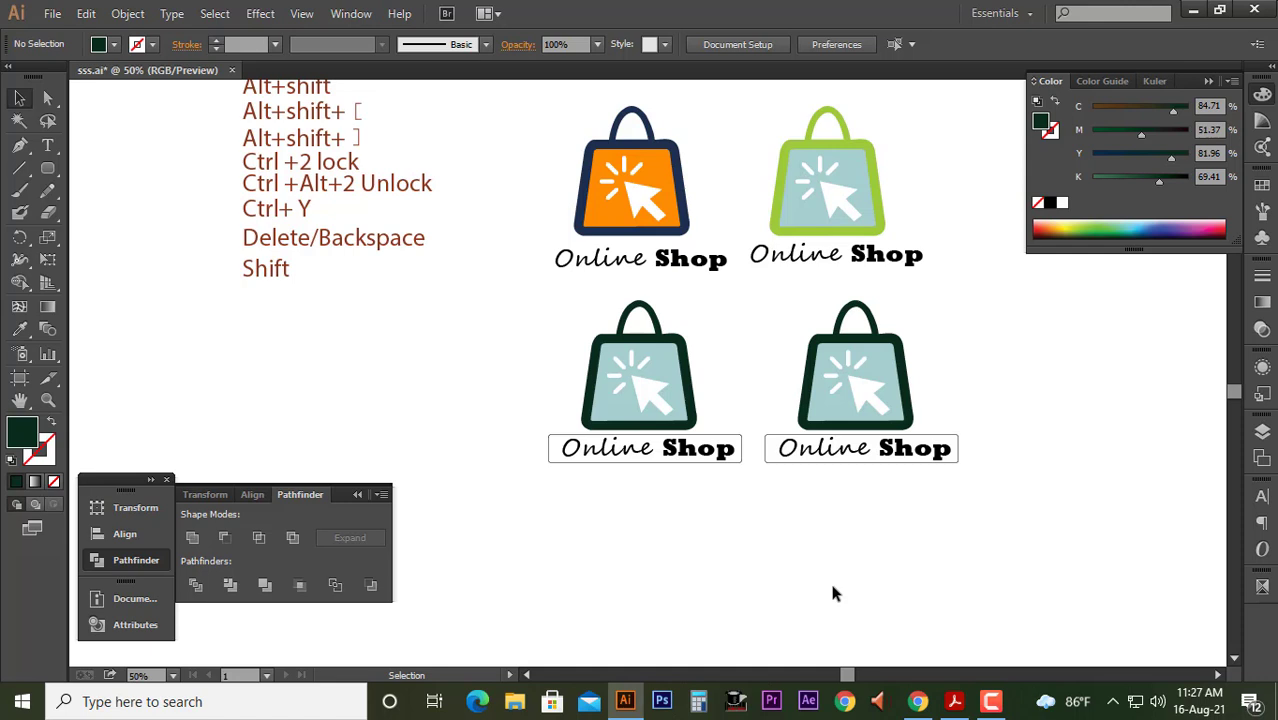
Make the right bag's inner panel bright red
{"action": "key", "text": "a"}
{"action": "scroll", "coordinate": [933, 382], "scroll_direction": "up", "scroll_amount": 1}
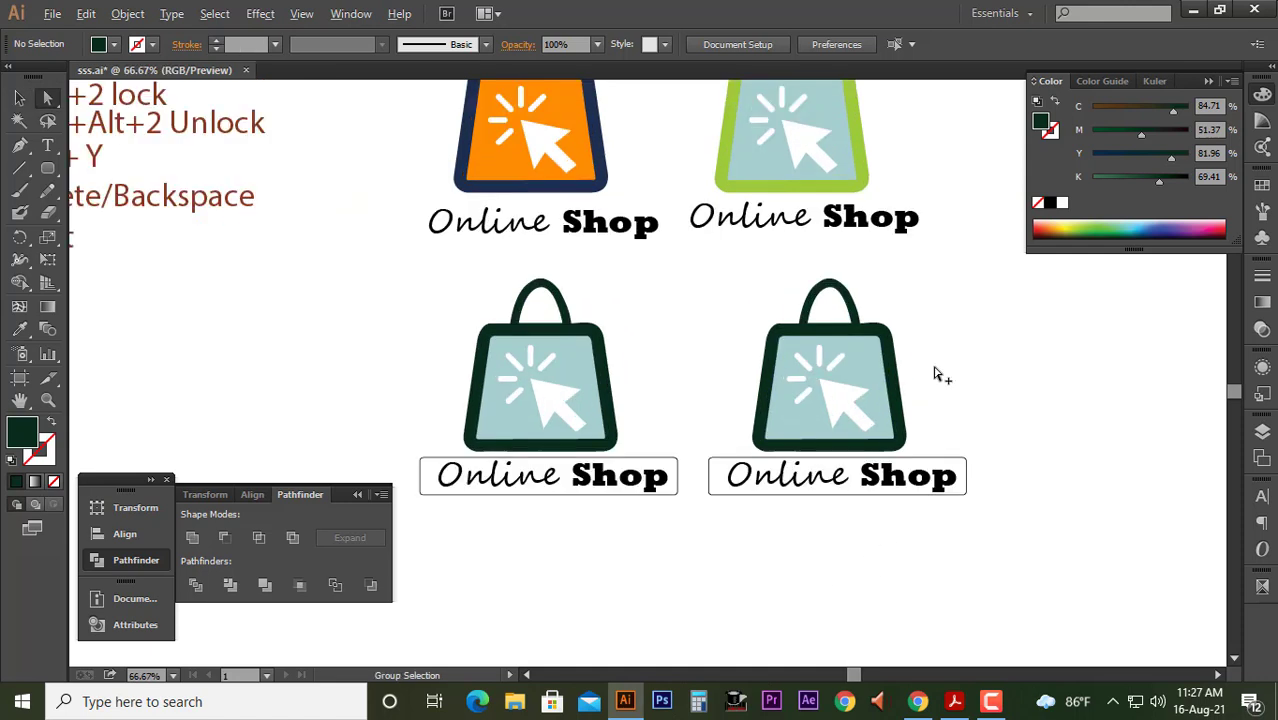
{"action": "left_click", "coordinate": [871, 362]}
{"action": "left_click_drag", "start_coordinate": [1116, 160], "coordinate": [1138, 160]}
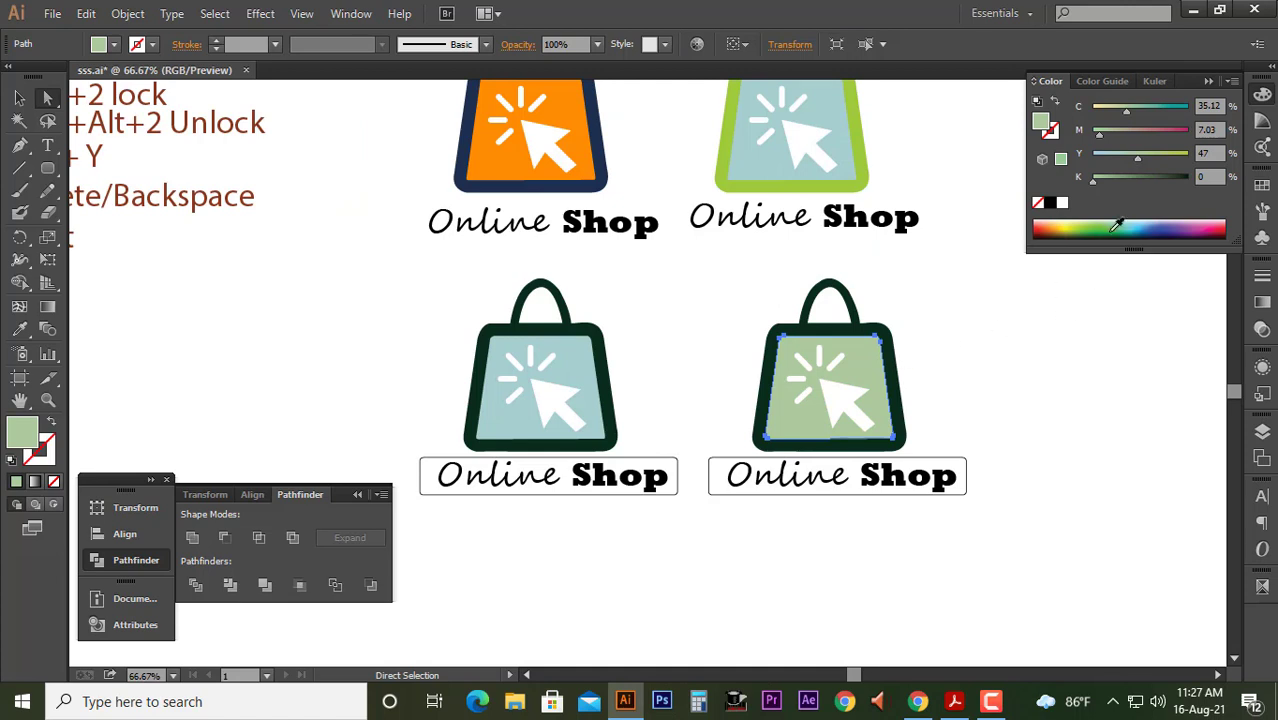
{"action": "left_click", "coordinate": [1155, 131]}
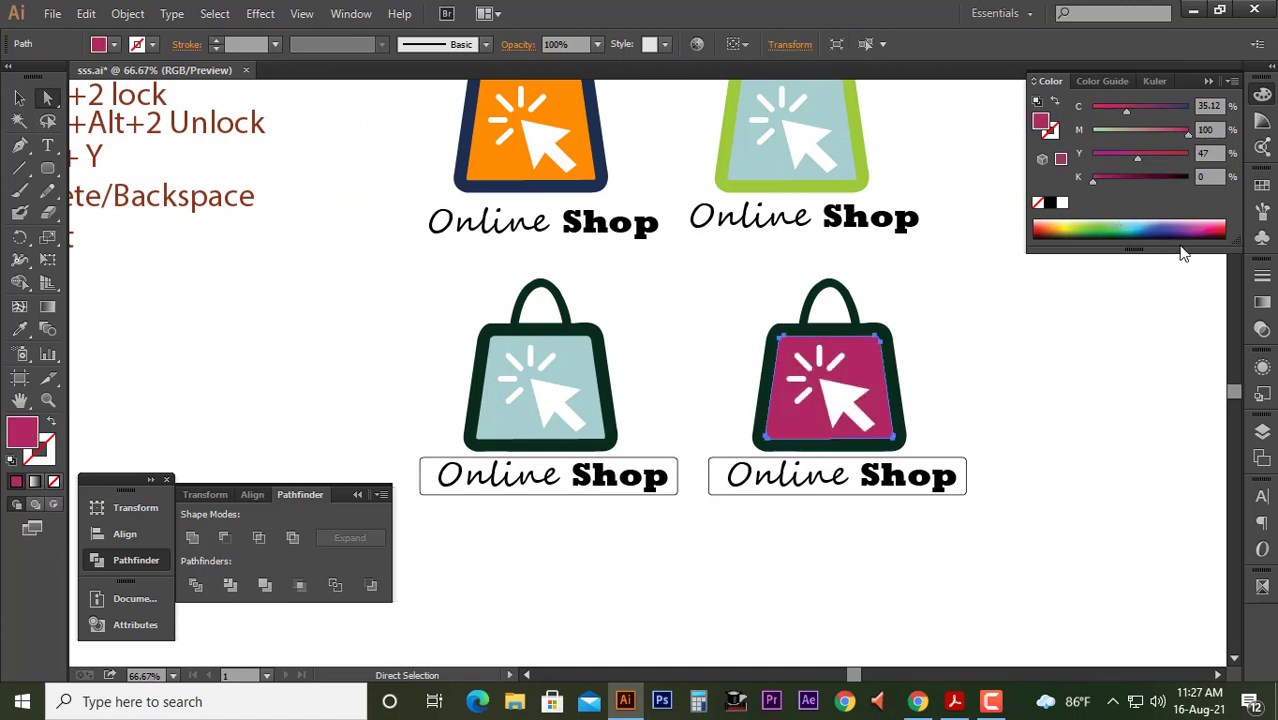
{"action": "left_click", "coordinate": [1215, 228]}
{"action": "left_click_drag", "start_coordinate": [1215, 228], "coordinate": [1229, 220]}
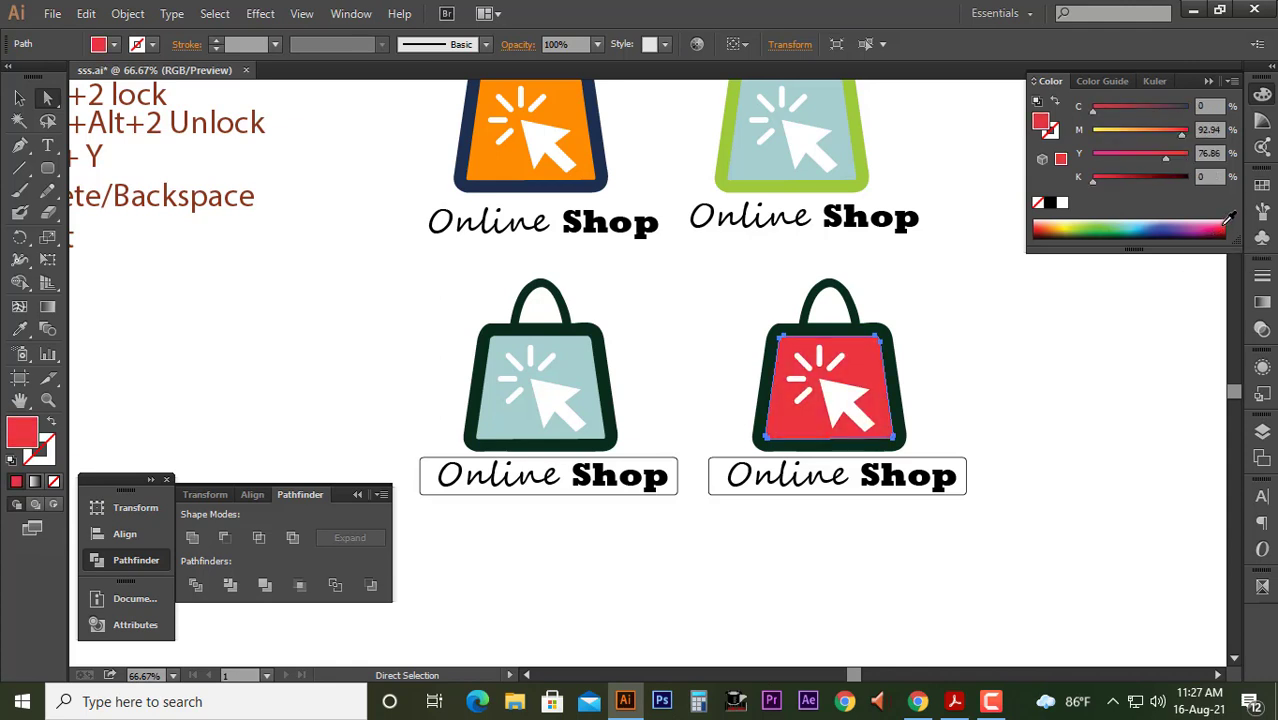
{"action": "left_click", "coordinate": [968, 343]}
Set the right bag's outer outline to dark navy
{"action": "left_click", "coordinate": [897, 338]}
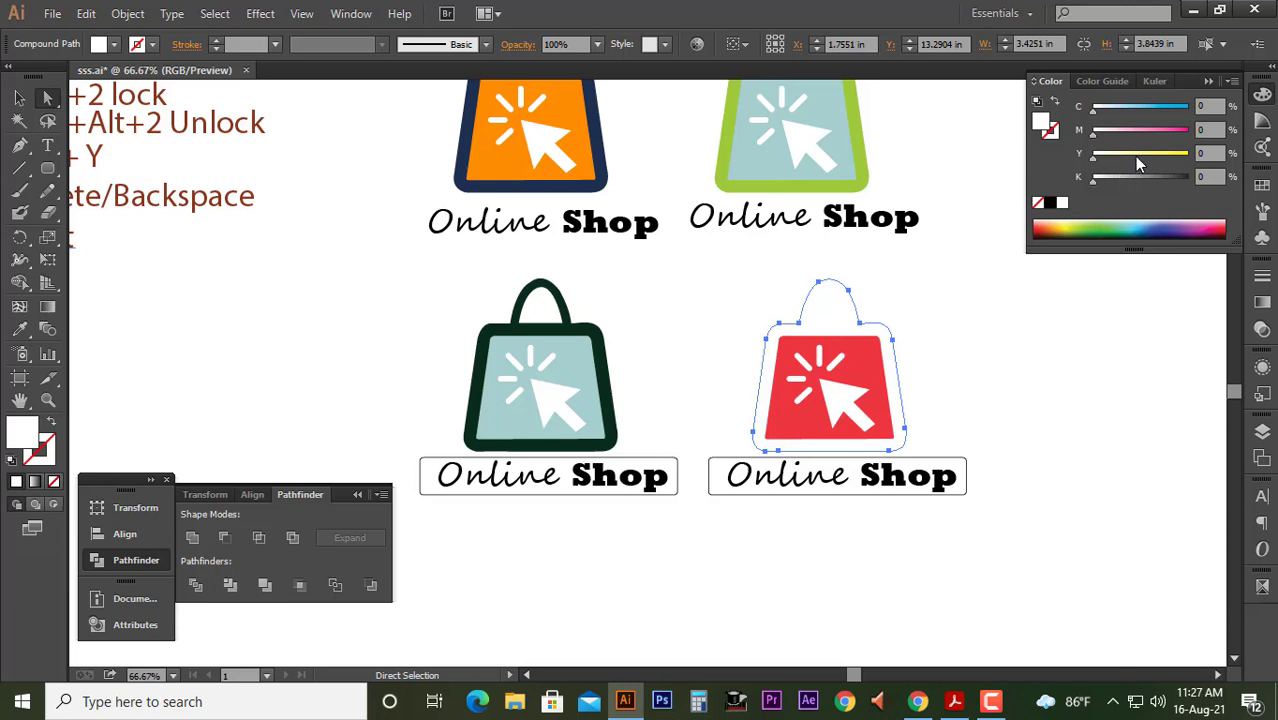
{"action": "left_click_drag", "start_coordinate": [1134, 156], "coordinate": [1150, 156]}
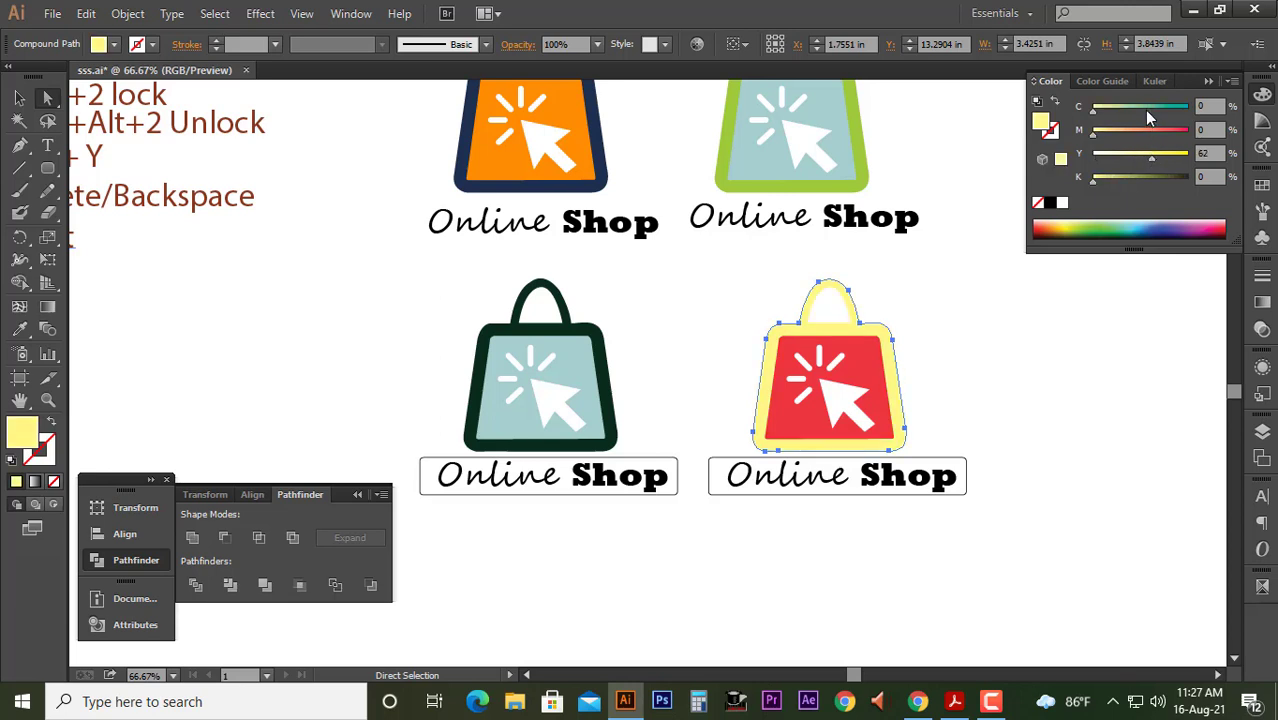
{"action": "left_click", "coordinate": [1146, 110]}
{"action": "left_click_drag", "start_coordinate": [1146, 112], "coordinate": [1172, 114]}
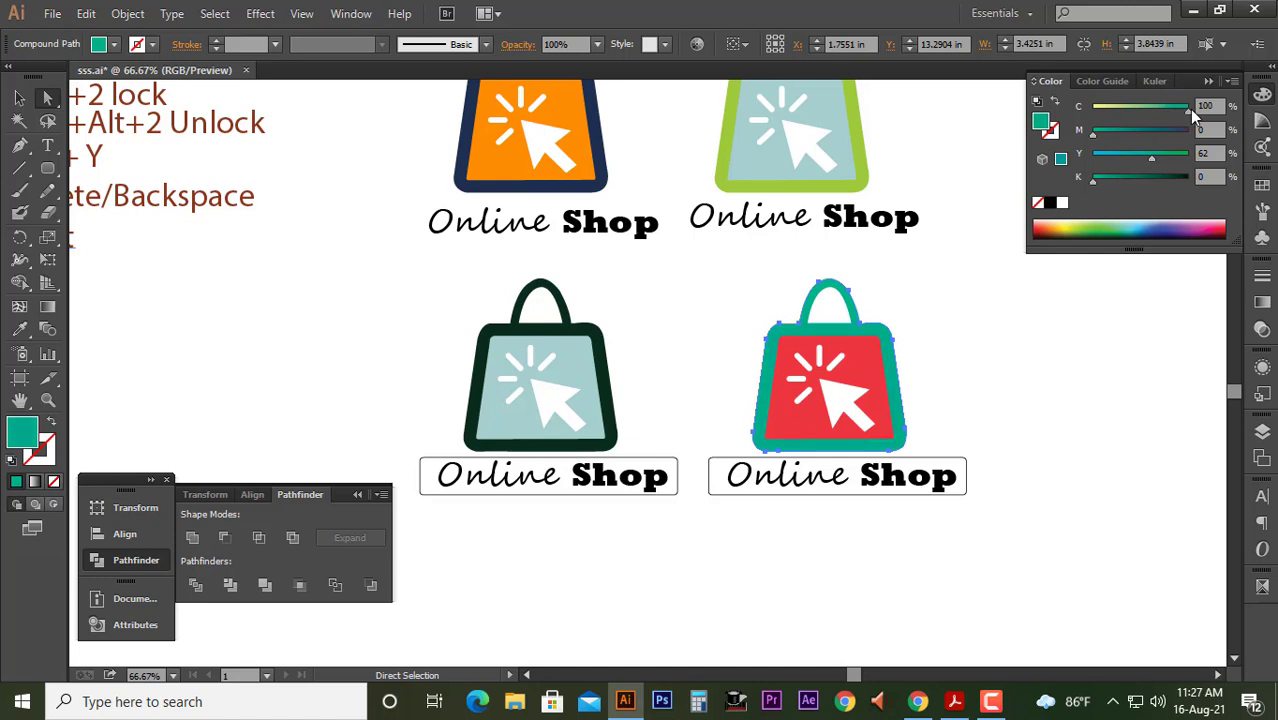
{"action": "left_click", "coordinate": [1179, 130]}
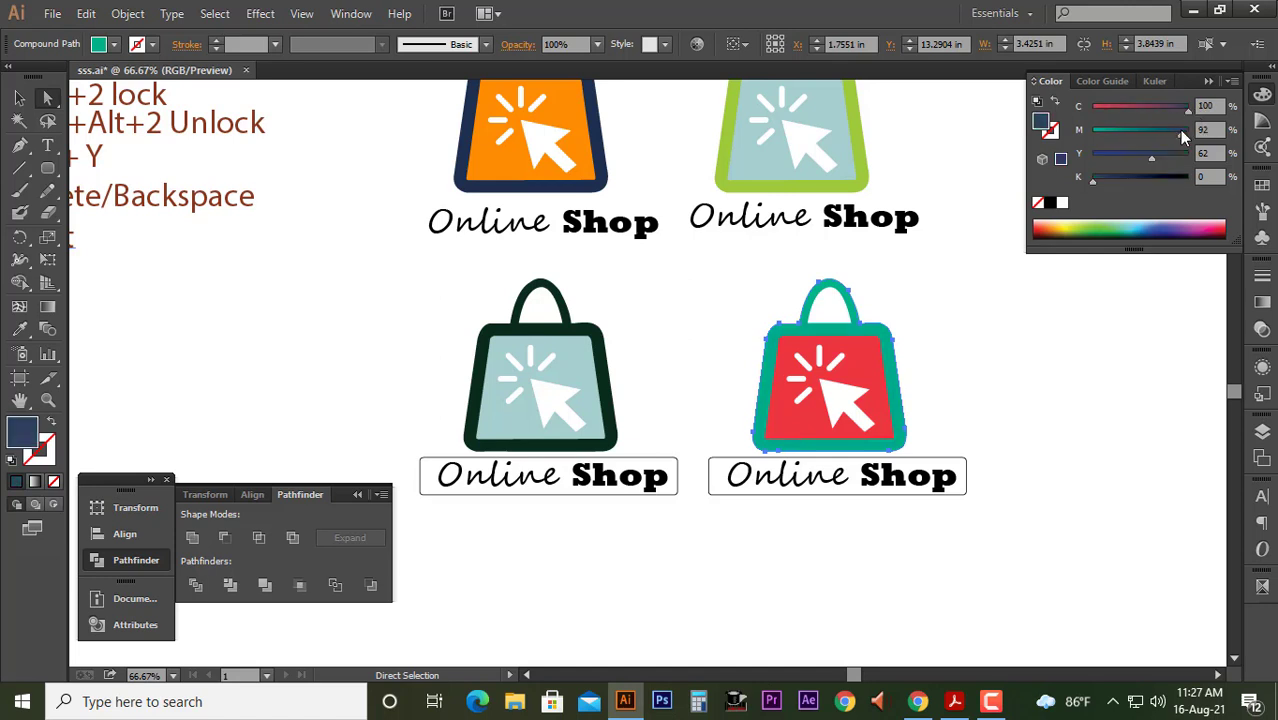
{"action": "key", "text": "v"}
{"action": "left_click", "coordinate": [1018, 346]}
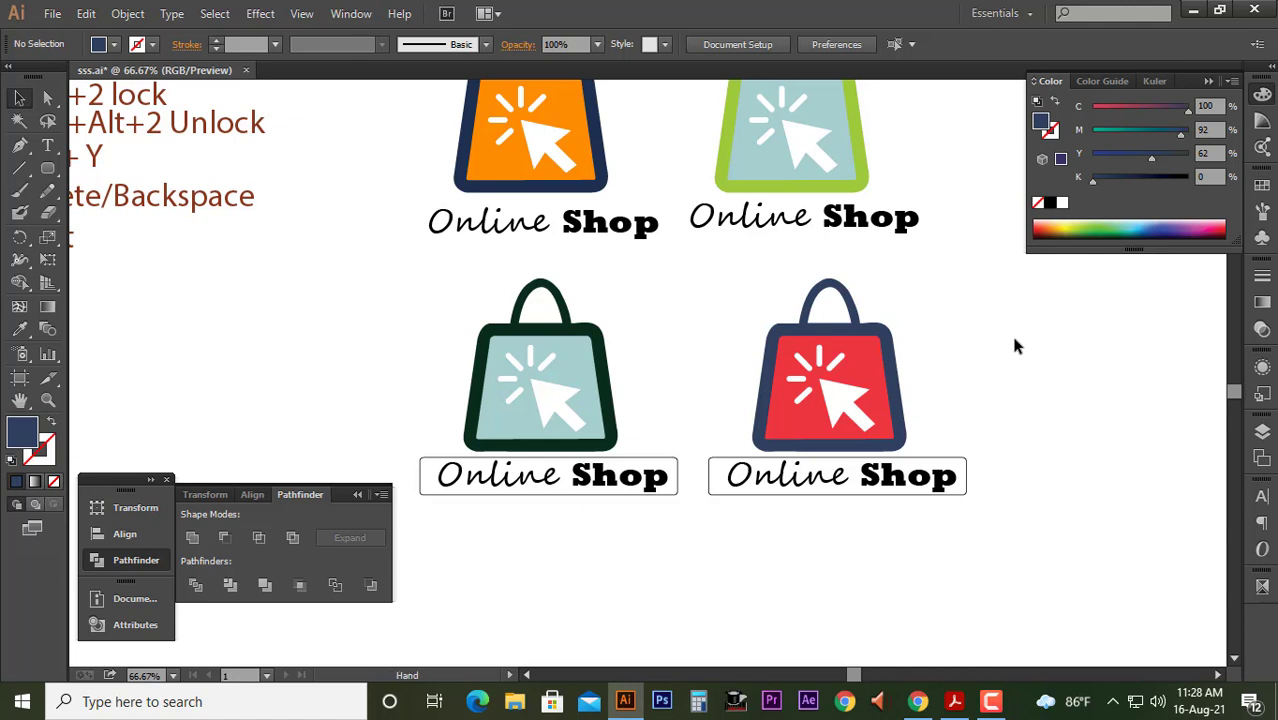
Raise the red logo's text box stroke weight to 4 pt
{"action": "left_click_drag", "start_coordinate": [1015, 345], "coordinate": [981, 366]}
{"action": "key", "text": "a"}
{"action": "left_click", "coordinate": [937, 493]}
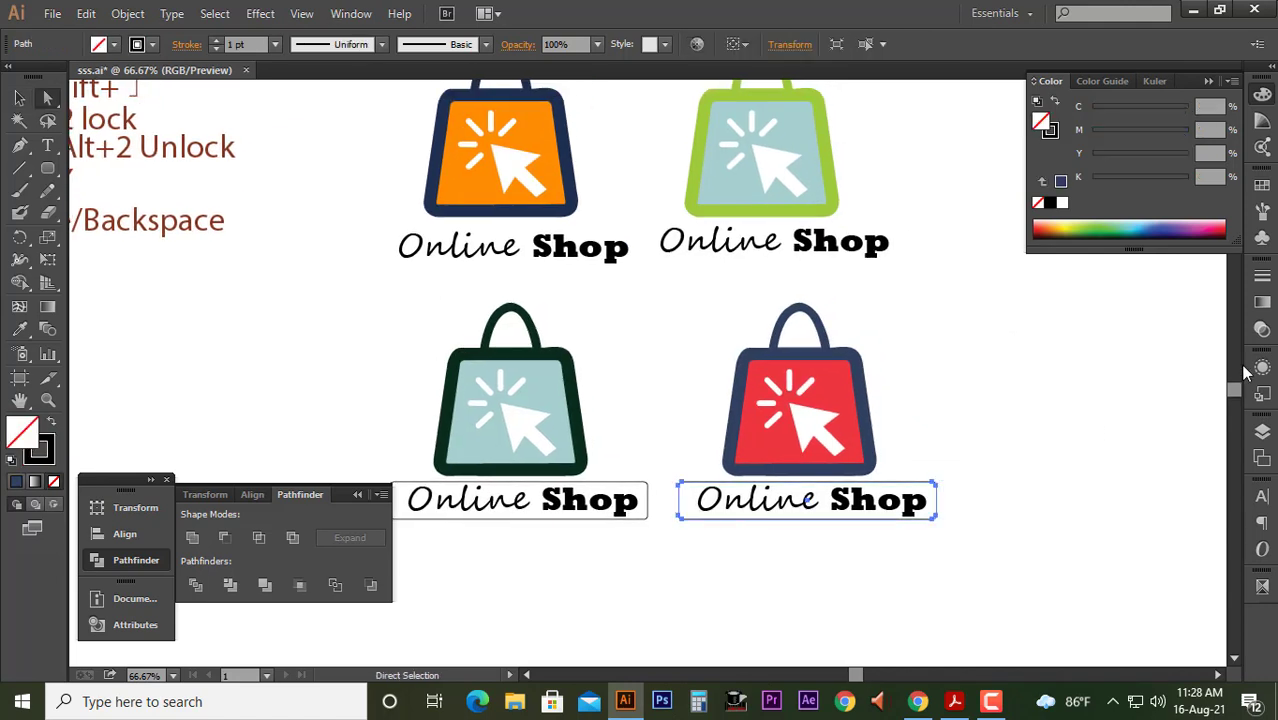
{"action": "left_click", "coordinate": [1262, 275]}
{"action": "left_click", "coordinate": [1093, 280]}
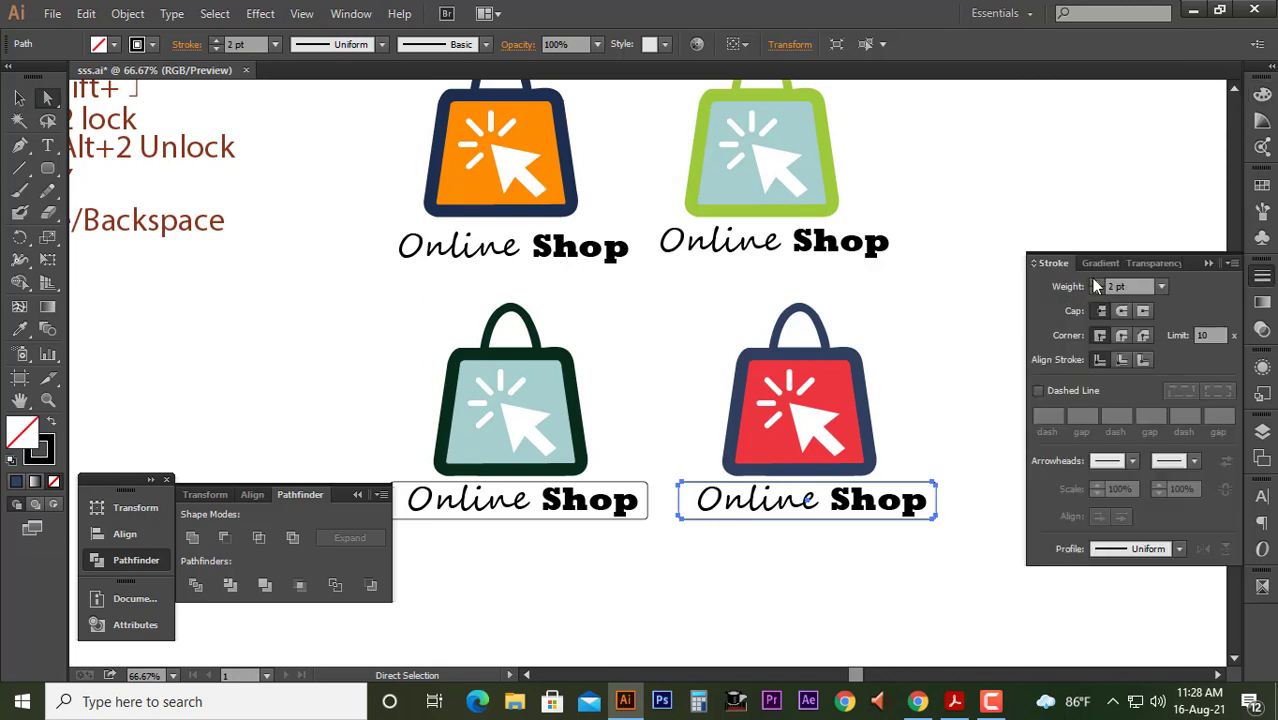
{"action": "left_click", "coordinate": [1093, 280]}
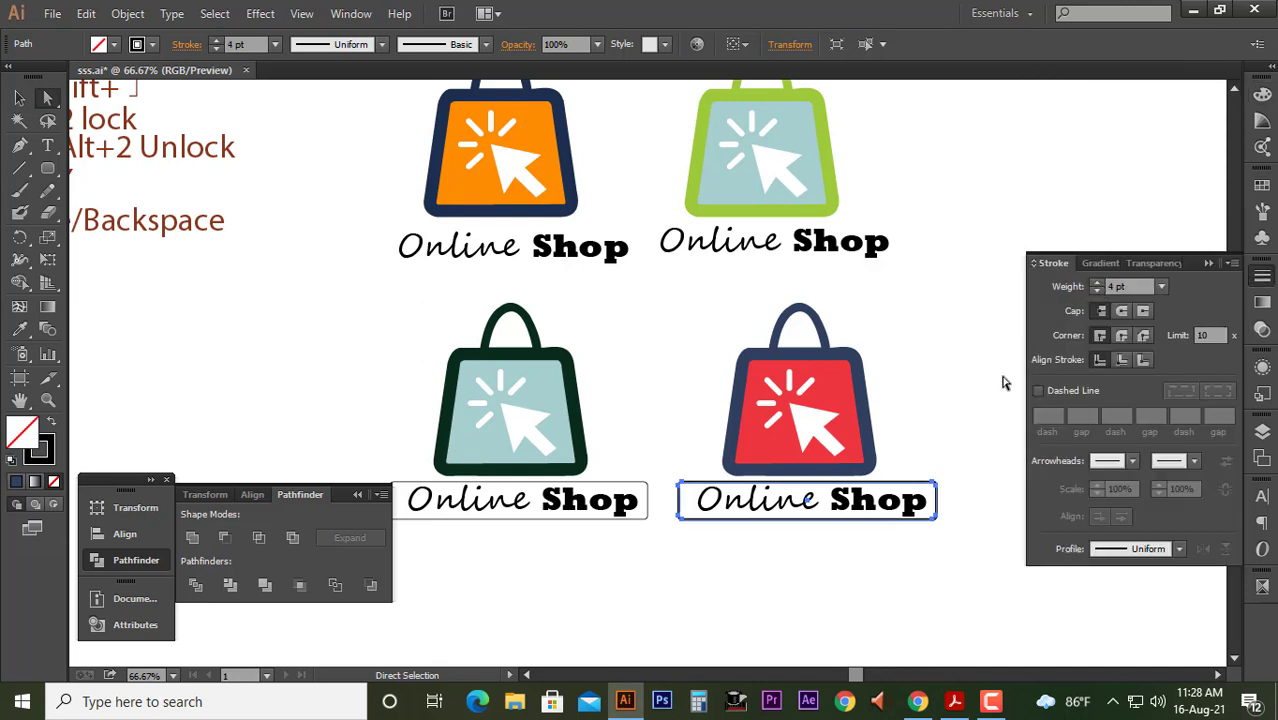
{"action": "left_click", "coordinate": [962, 410]}
Nudge the top-left logo group slightly to the right
{"action": "left_click_drag", "start_coordinate": [918, 395], "coordinate": [874, 398]}
{"action": "scroll", "coordinate": [893, 383], "scroll_direction": "down", "scroll_amount": 1}
{"action": "left_click_drag", "start_coordinate": [442, 150], "coordinate": [602, 311]}
{"action": "left_click", "coordinate": [628, 345]}
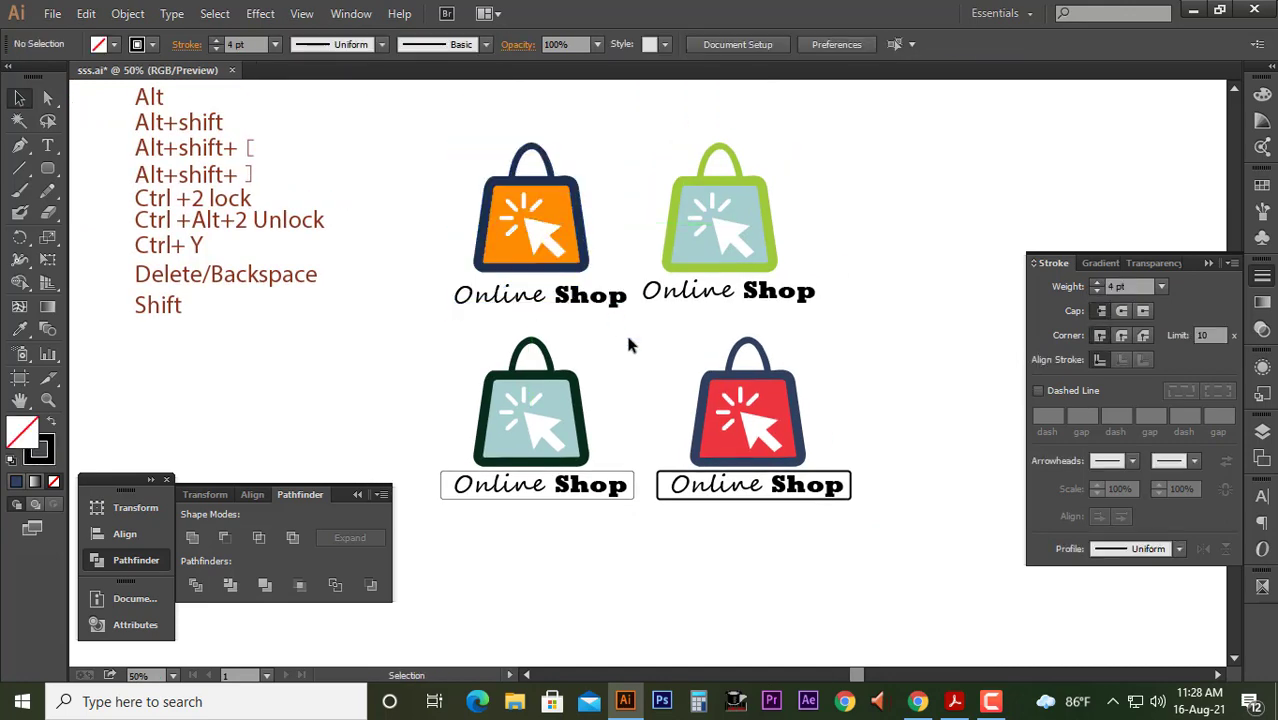